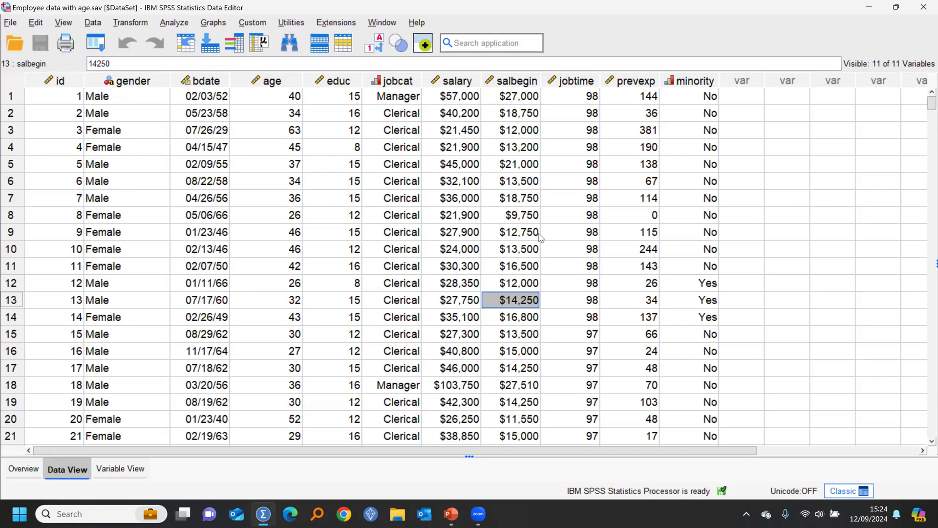
Step: Set up a Bivariate Correlations analysis with Current Salary and Beginning Salary as the variables
click(453, 81)
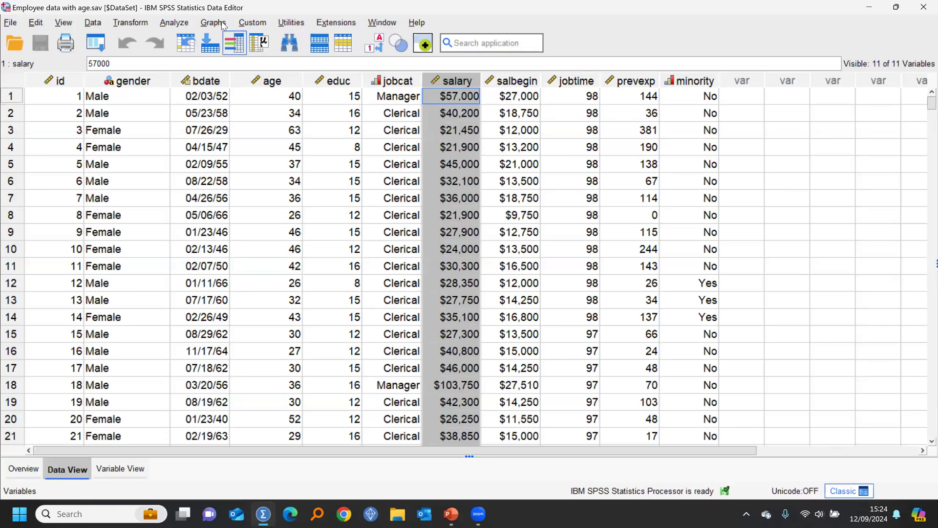
click(173, 24)
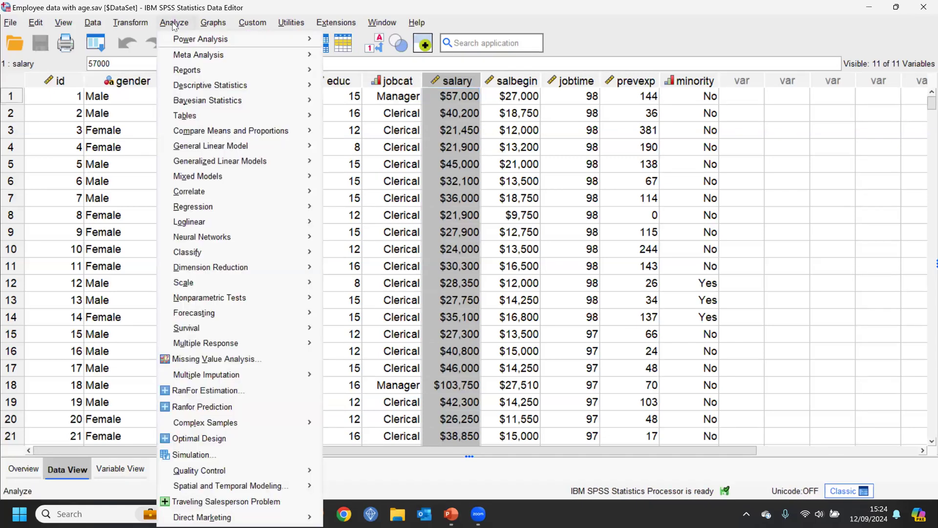
mouse_move(227, 193)
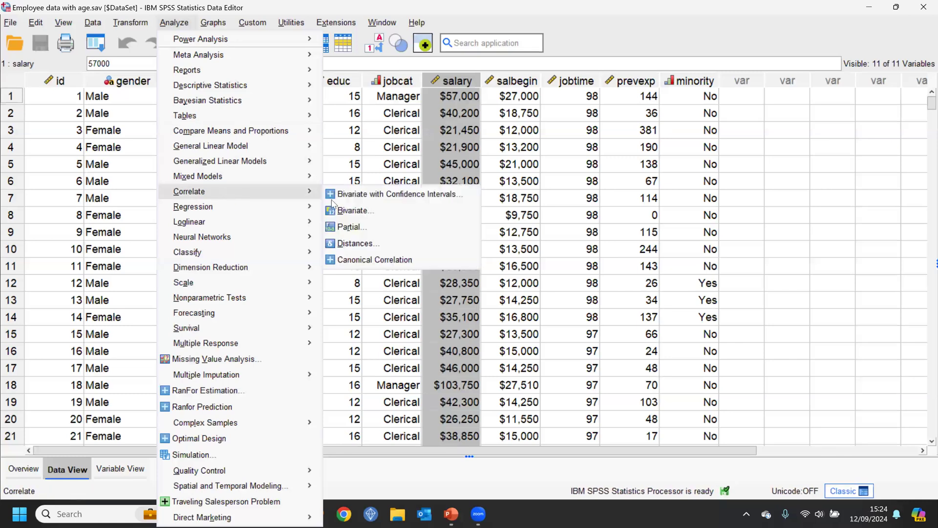
click(361, 211)
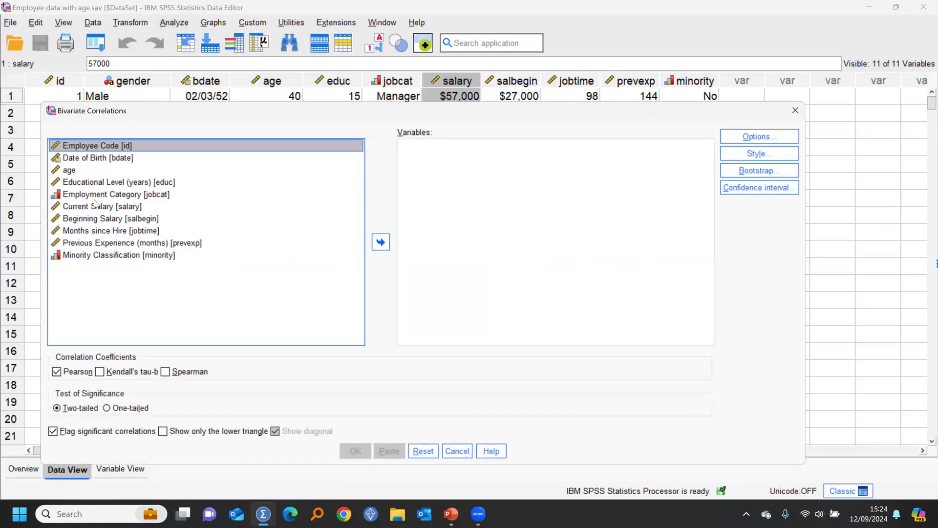
click(132, 207)
click(386, 244)
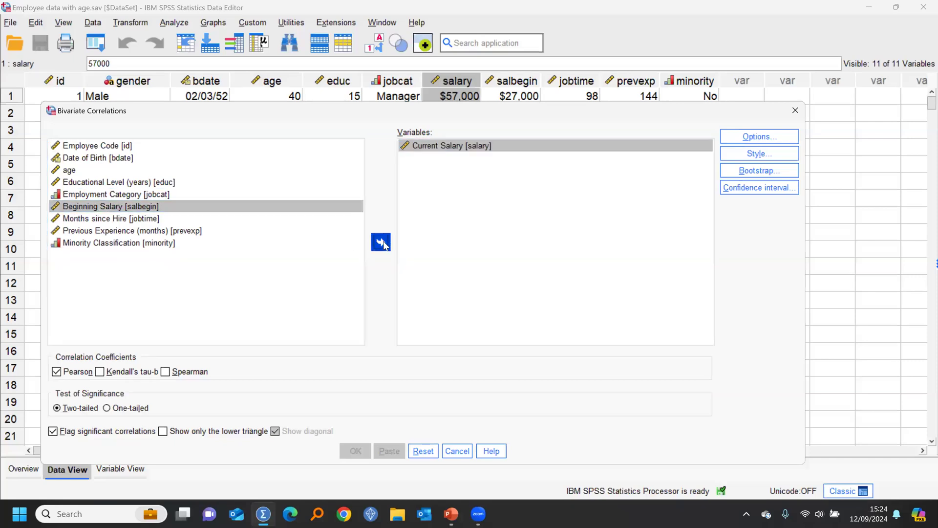
click(381, 241)
Step: Restrict the correlation table to the lower triangle without the diagonal, and run the analysis
click(178, 435)
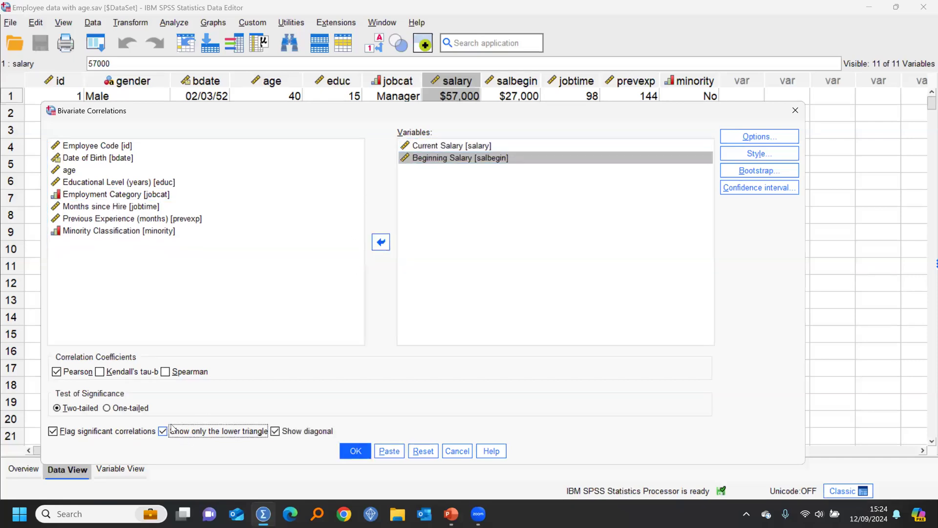
click(278, 433)
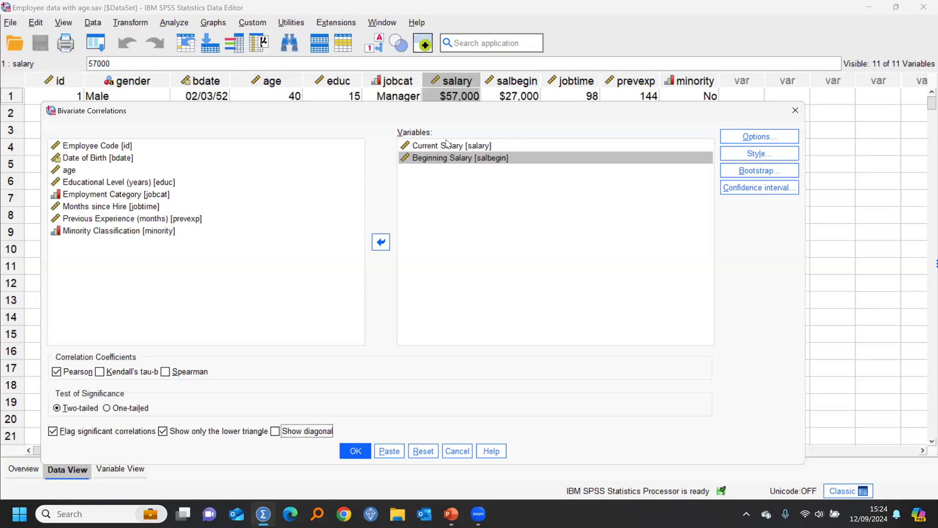
click(355, 451)
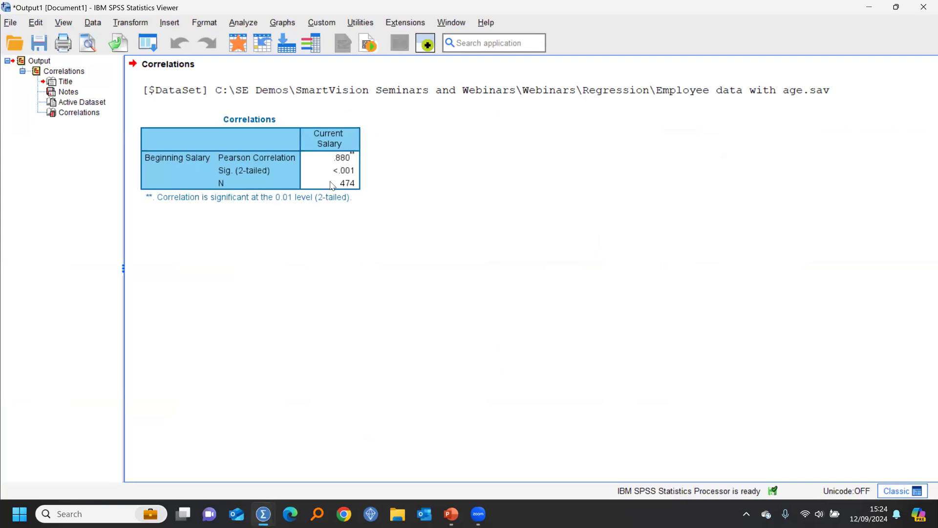
Step: Examine the Pearson correlation, significance and N in the Correlations table for beginning and current salary
click(769, 169)
click(357, 171)
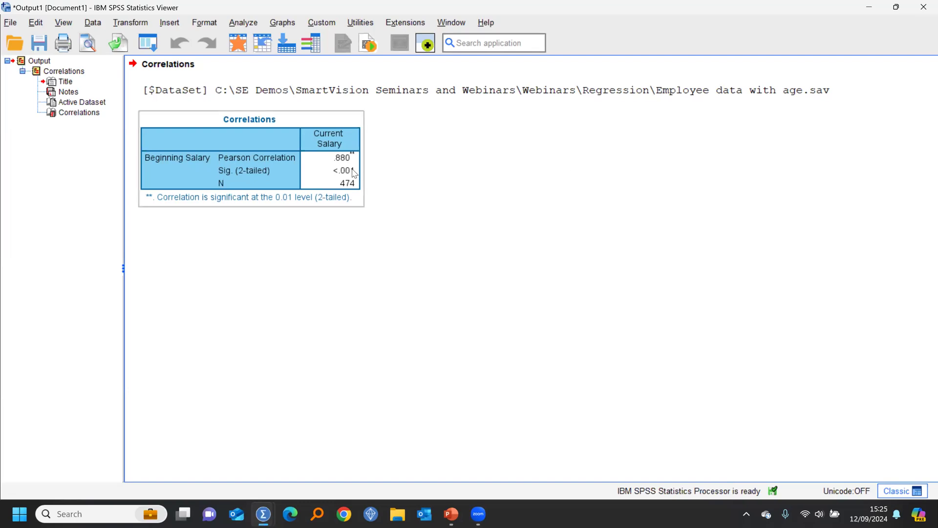
click(491, 182)
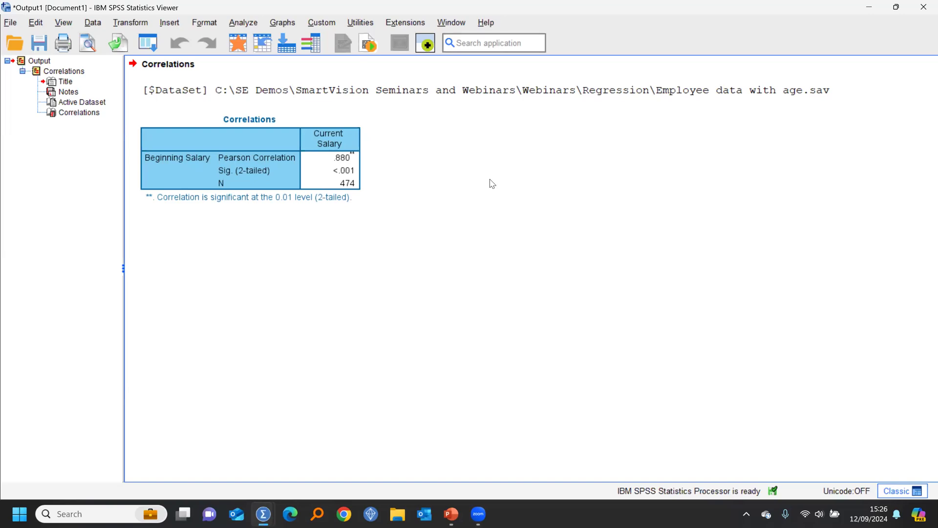
click(324, 160)
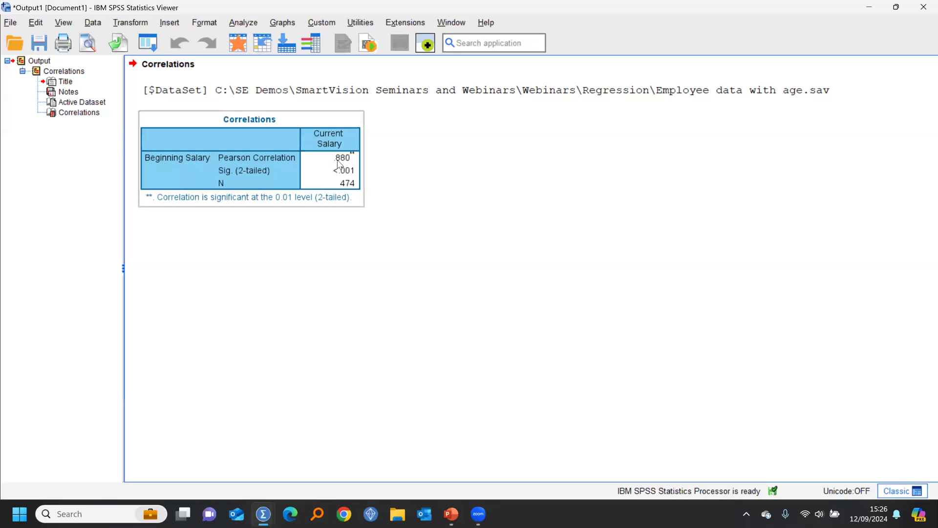
click(467, 181)
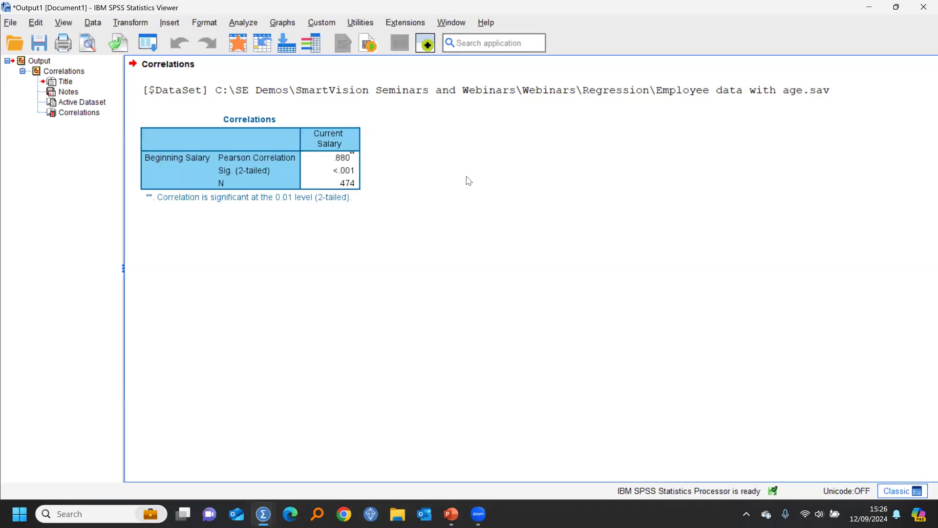
click(317, 164)
click(461, 178)
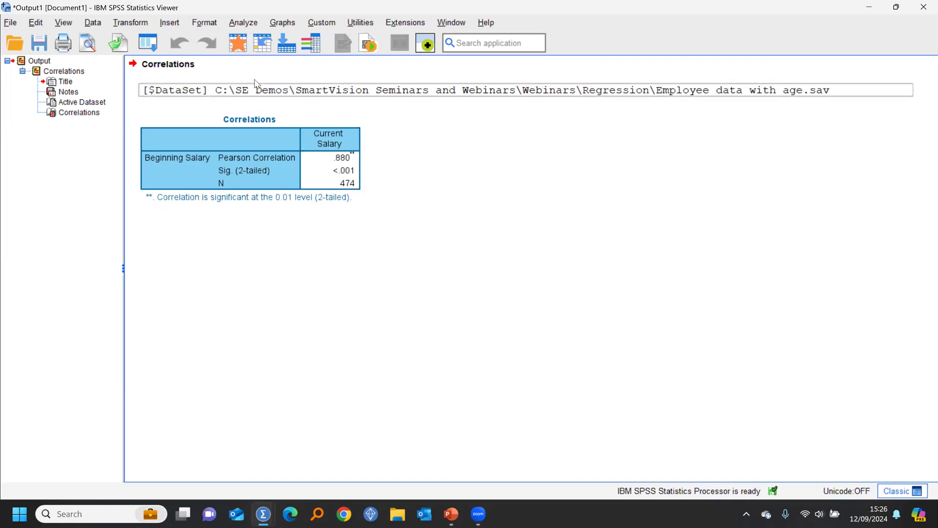
click(236, 25)
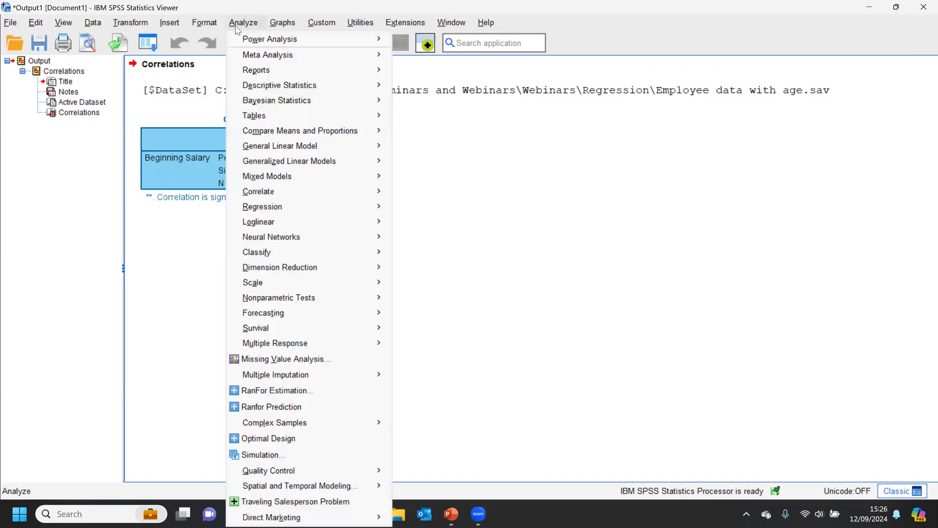
mouse_move(342, 131)
click(437, 145)
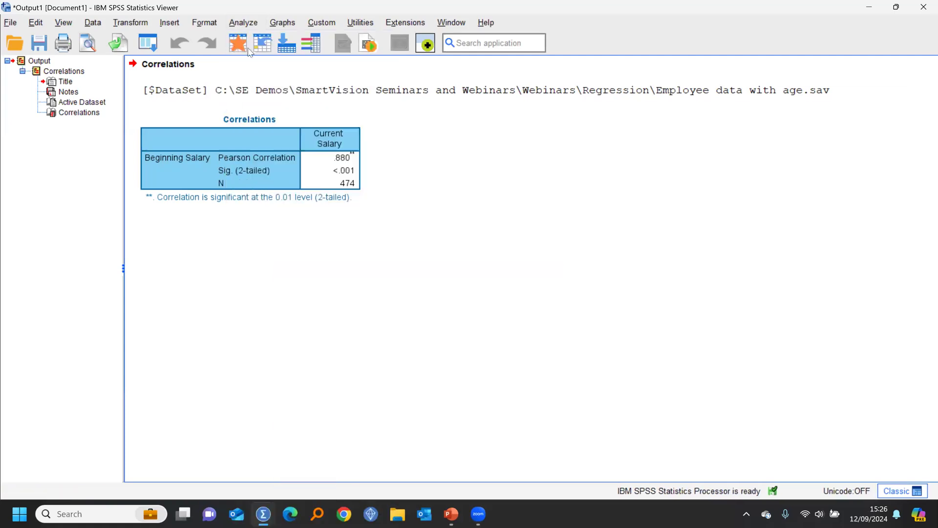
click(503, 336)
Step: Start a Linear Regression with Current Salary as the dependent variable
click(242, 25)
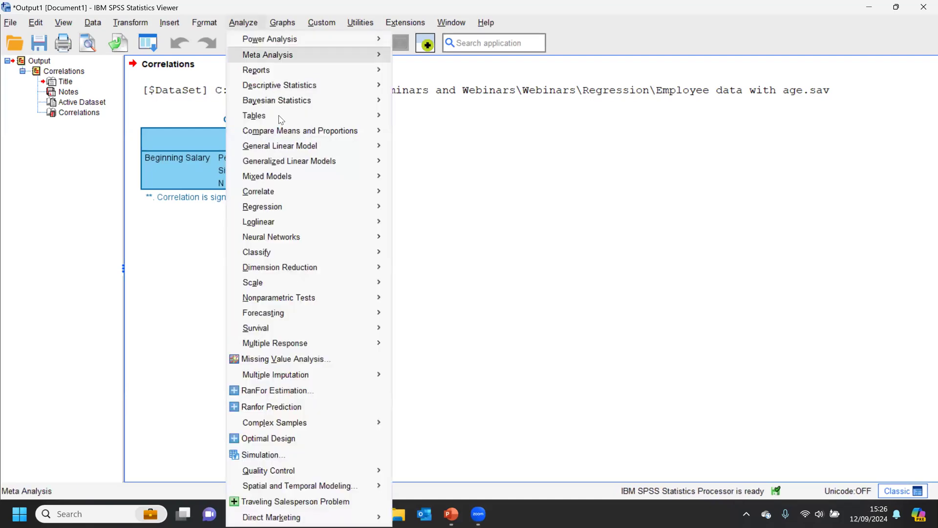
mouse_move(291, 207)
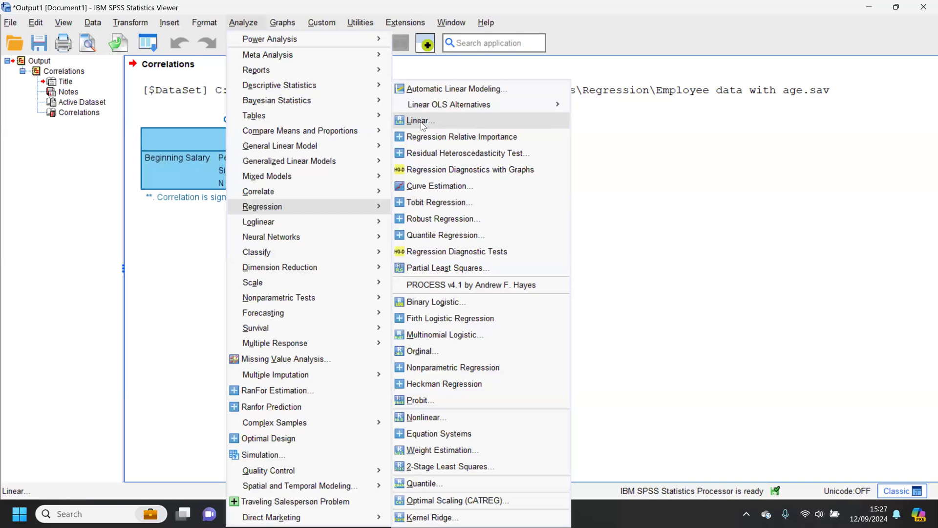
click(438, 122)
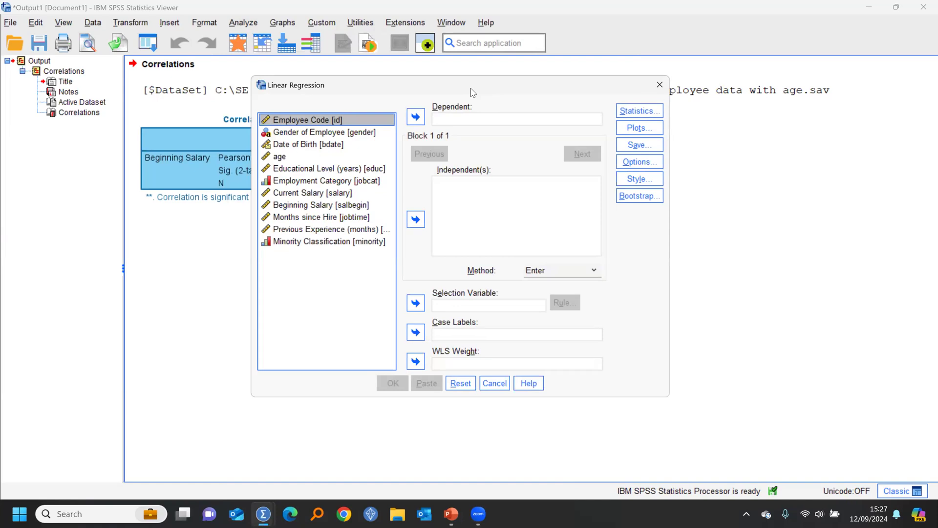
click(282, 194)
click(416, 116)
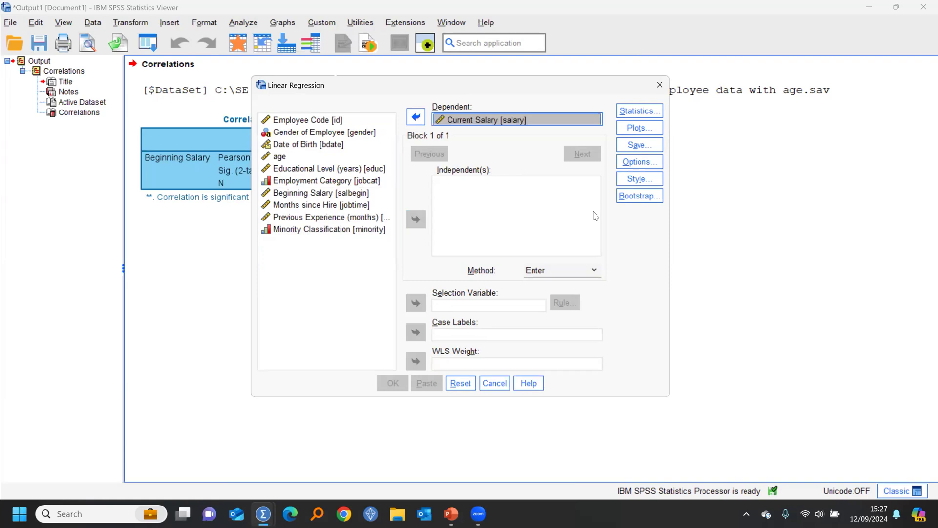
Step: Add Beginning Salary as the independent variable, using the Enter method, and run the regression
click(307, 195)
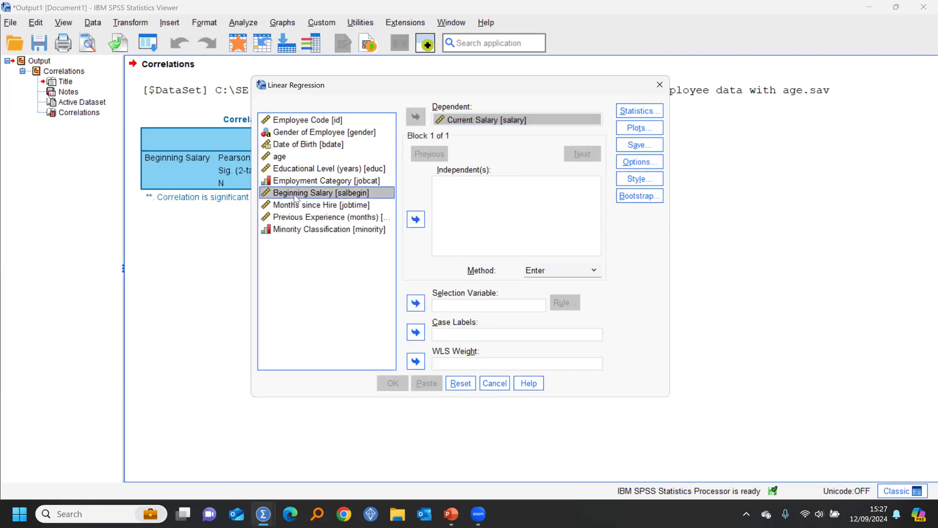
click(416, 219)
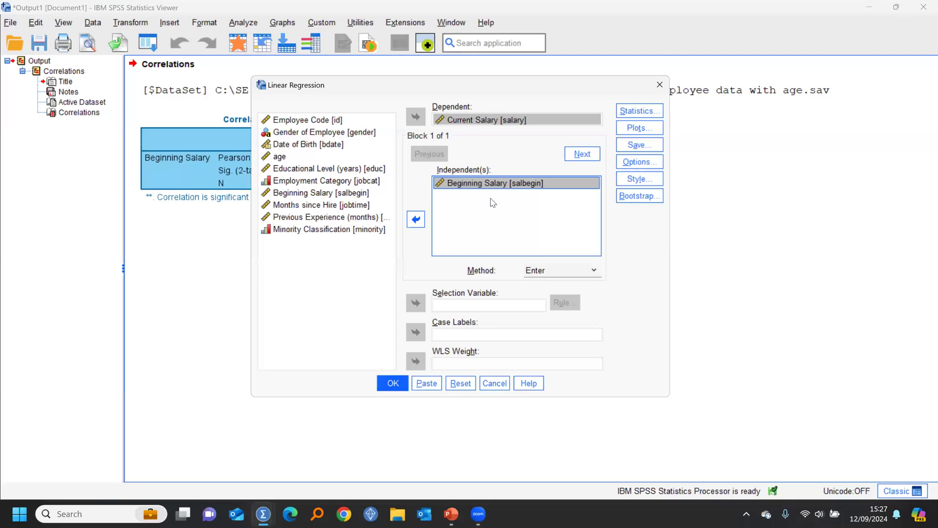
click(460, 184)
click(399, 384)
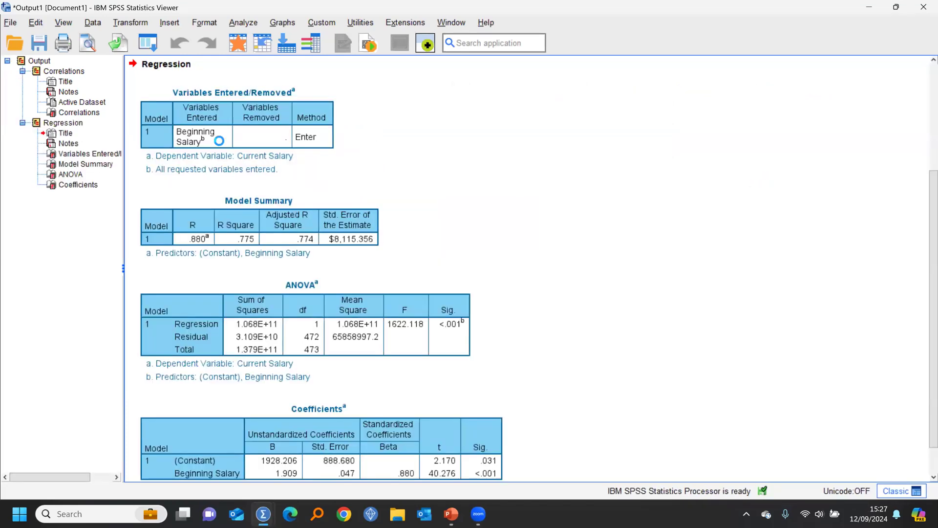
Step: Collapse the Correlations output in the outline and examine the Variables Entered/Removed and Model Summary tables
double_click(36, 71)
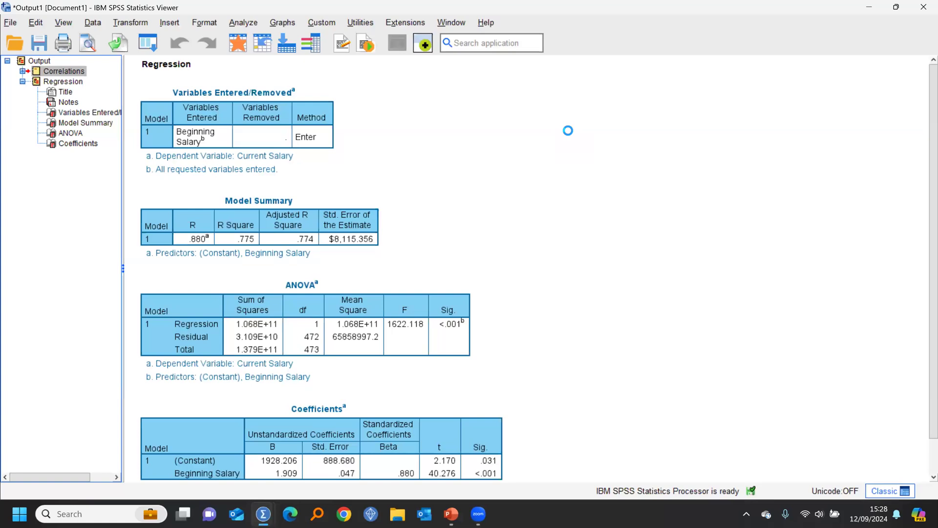
click(252, 133)
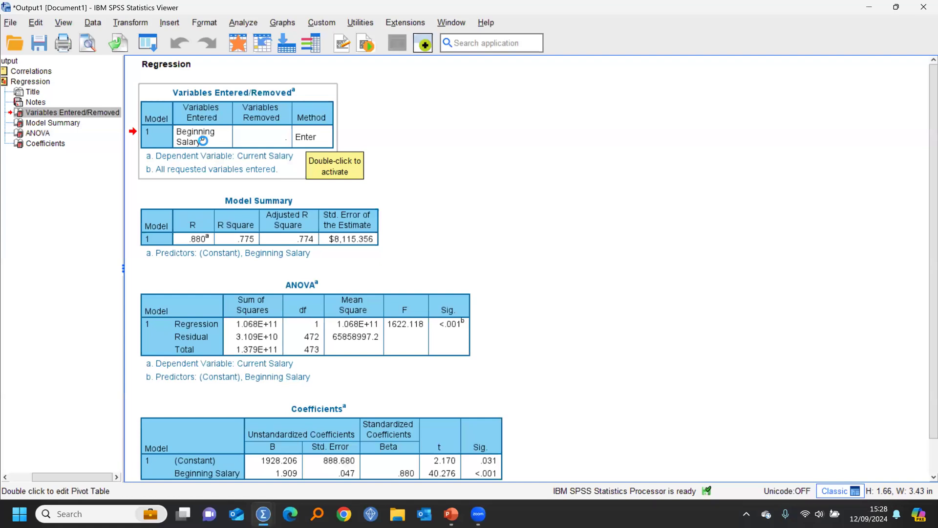
click(347, 218)
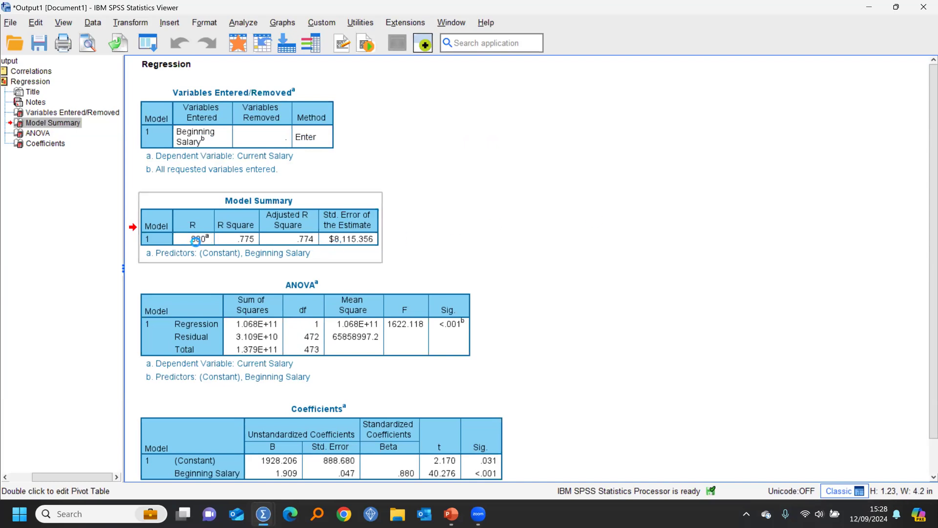
Step: Temporarily expand the Correlations output to compare its coefficient with the Model Summary's R, and review R Square
double_click(5, 71)
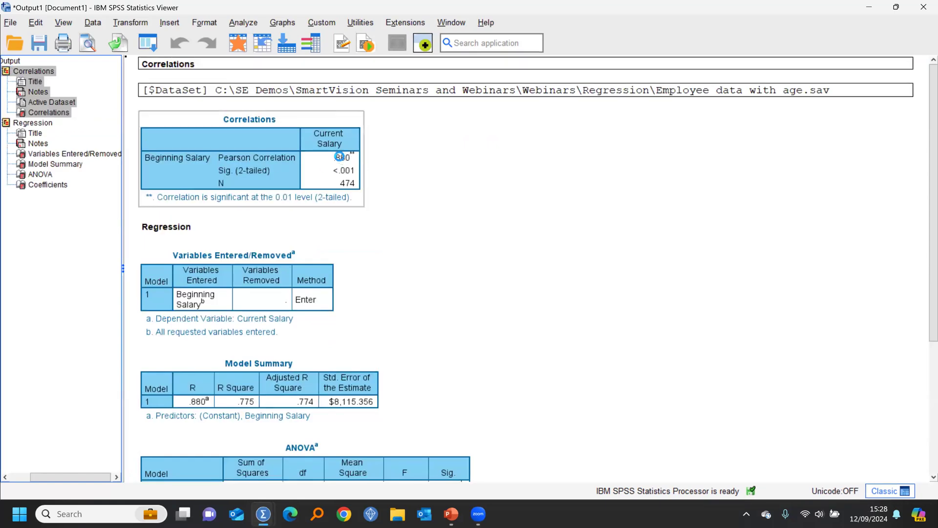
click(6, 70)
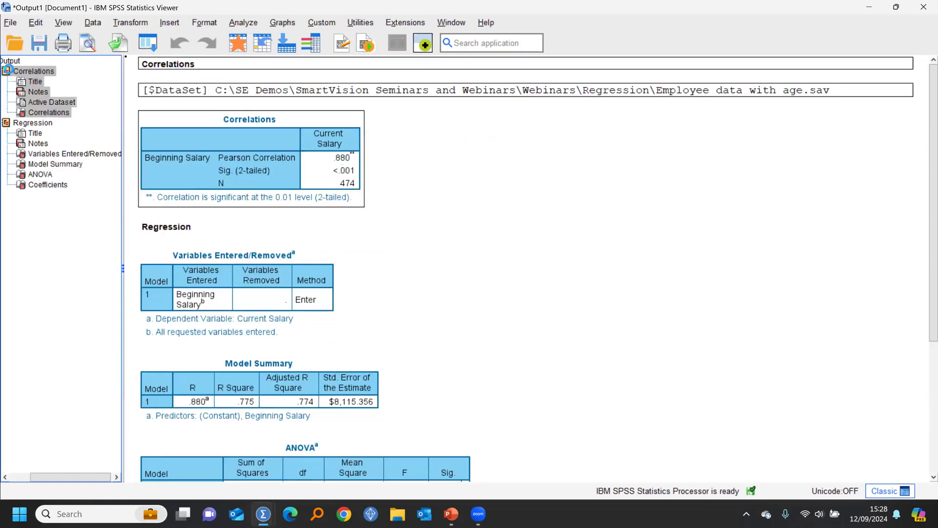
click(202, 225)
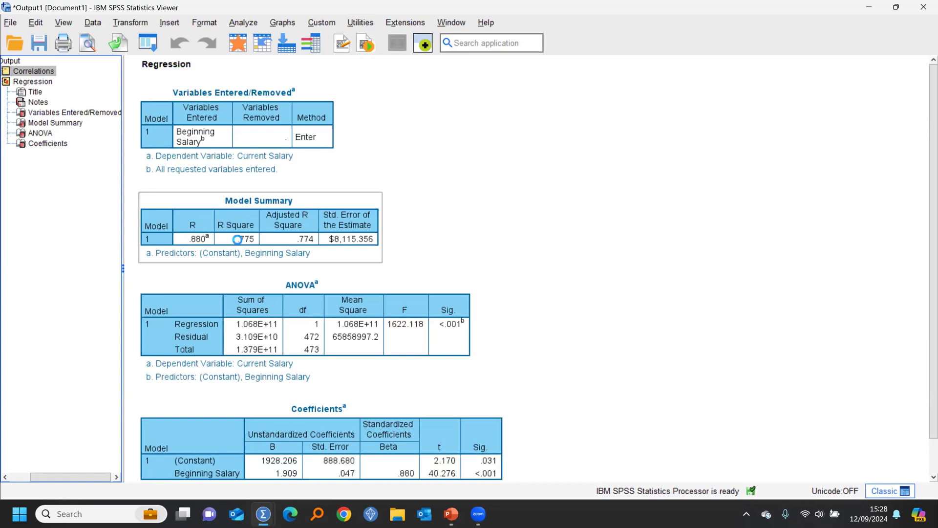
click(725, 241)
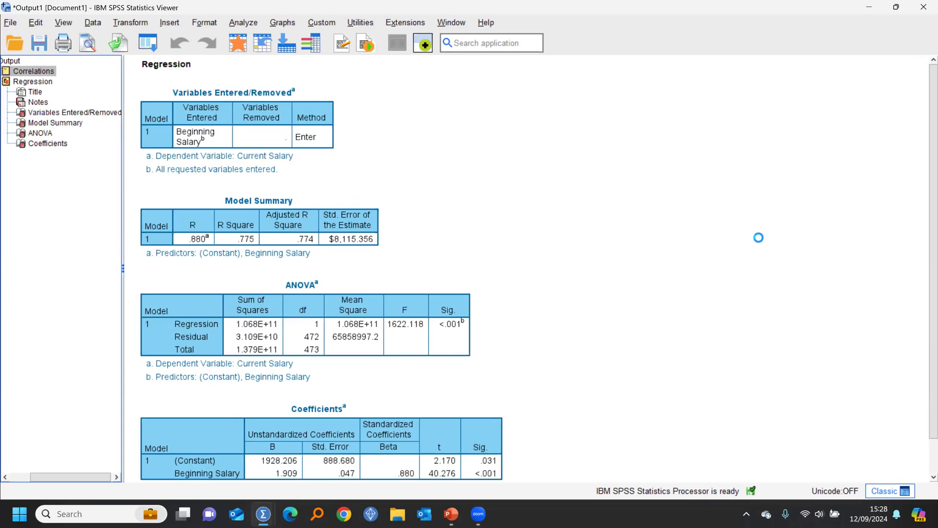
click(274, 172)
click(293, 228)
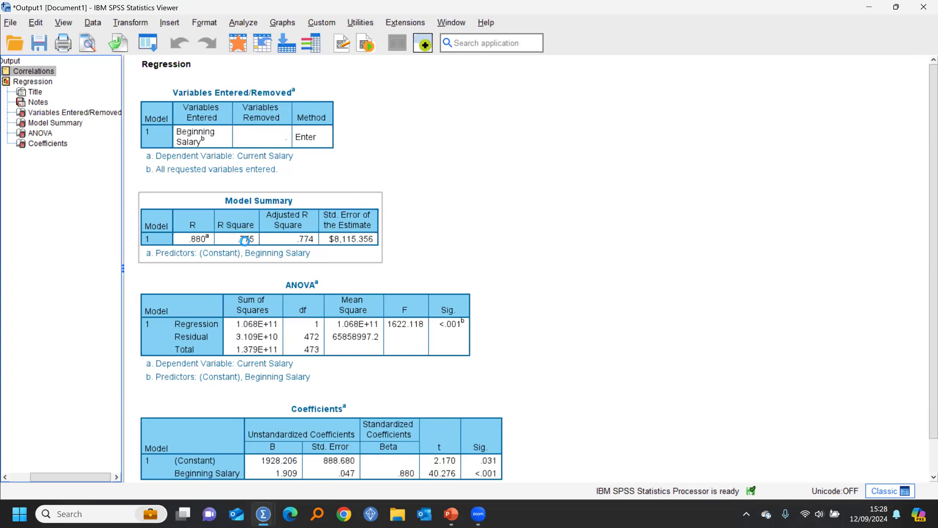
click(735, 238)
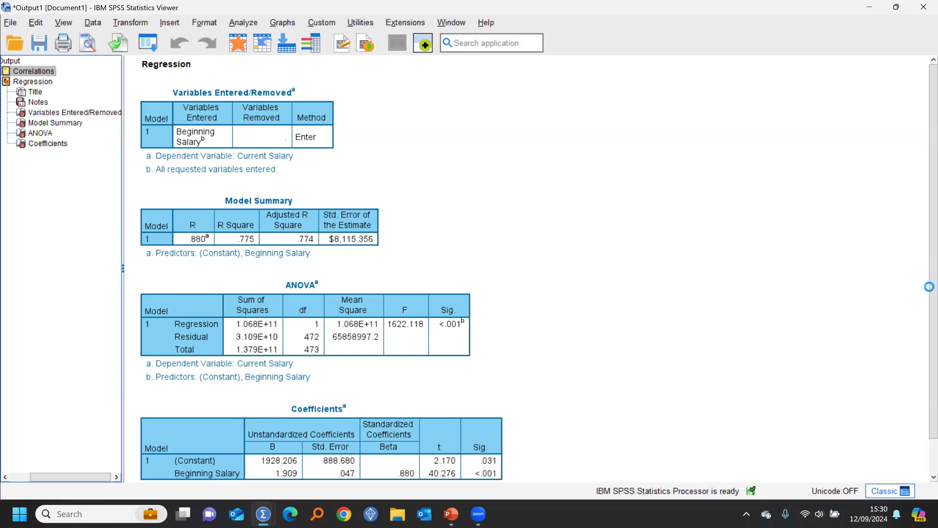
Step: Examine the regression's ANOVA and Coefficients tables, and expand the Correlations output again for comparison
scroll(929, 281, down, 2)
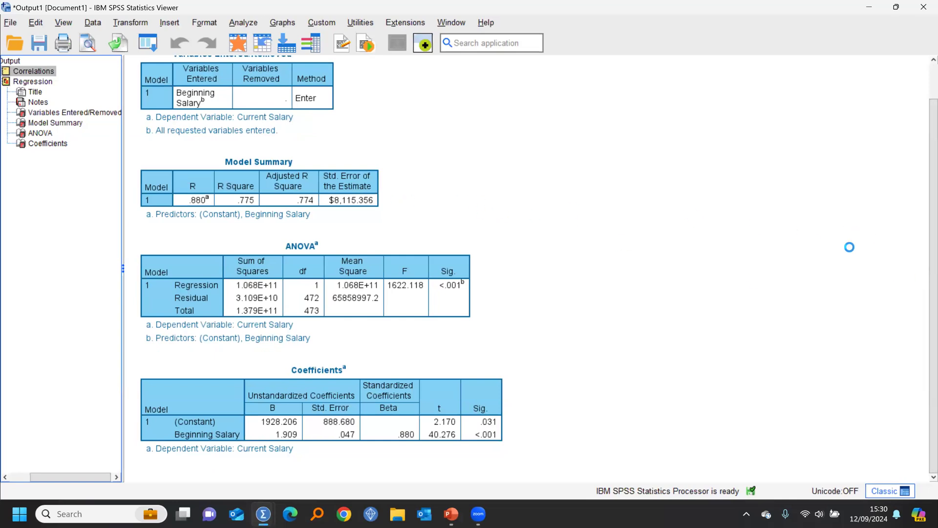
click(414, 273)
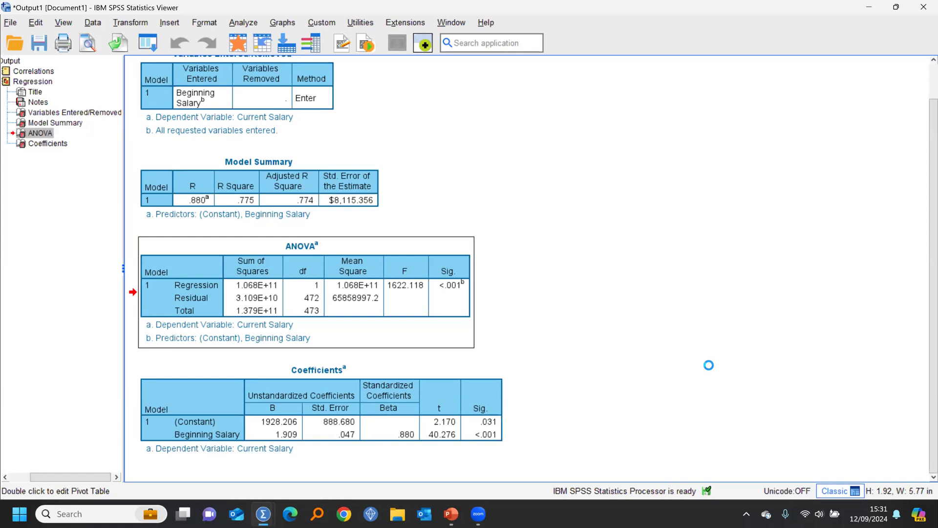
click(381, 434)
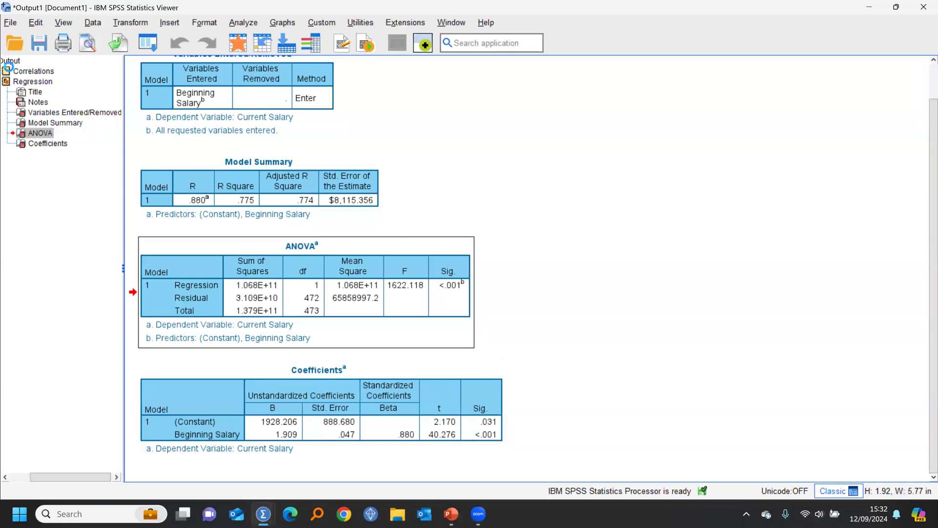
click(8, 68)
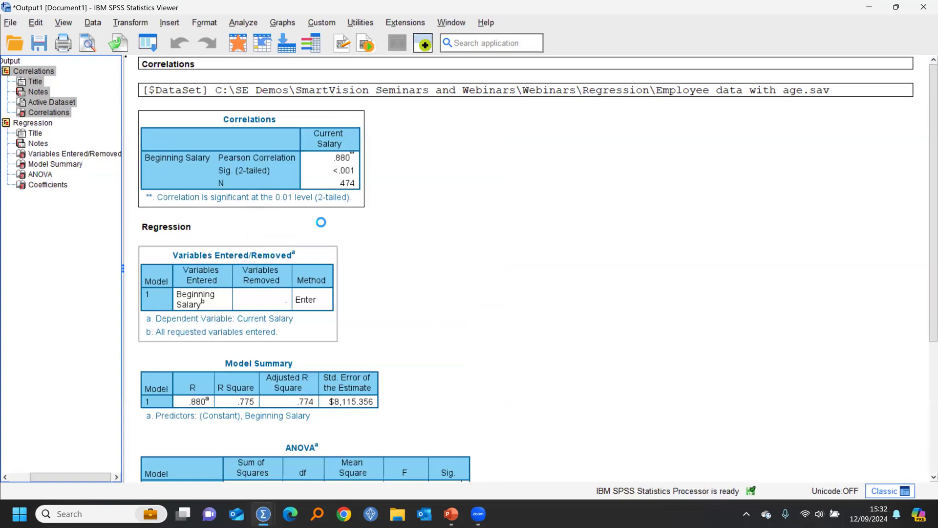
Step: Collapse the Correlations output in the outline and examine the constant and Beginning Salary rows in the Coefficients table
click(7, 69)
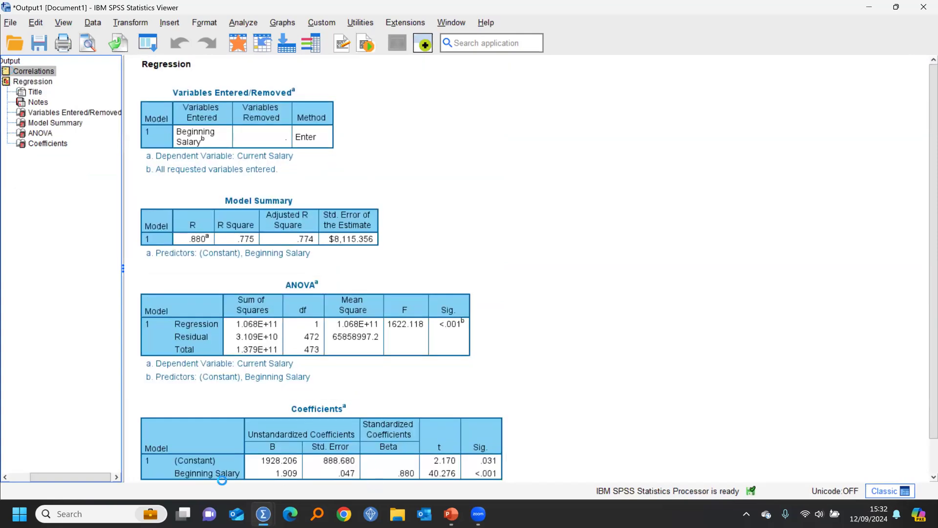
click(243, 306)
click(609, 391)
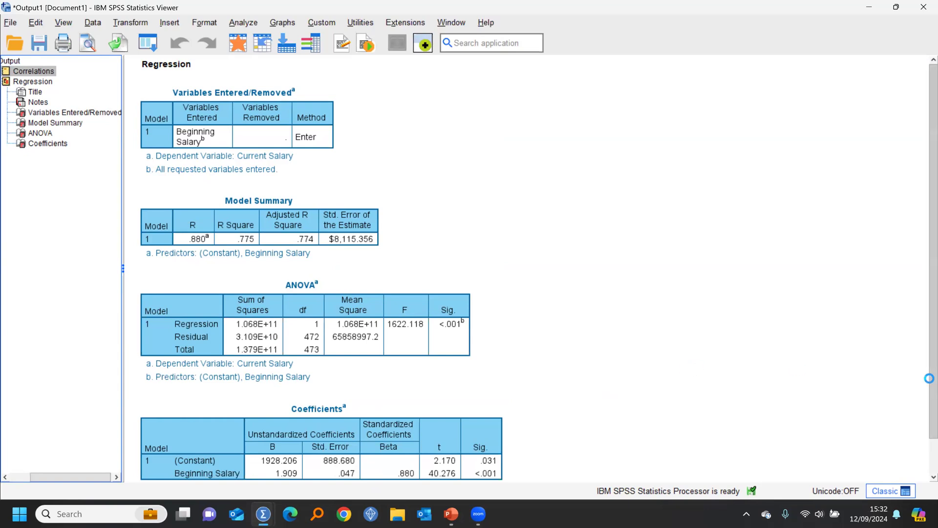
drag(930, 377, 930, 454)
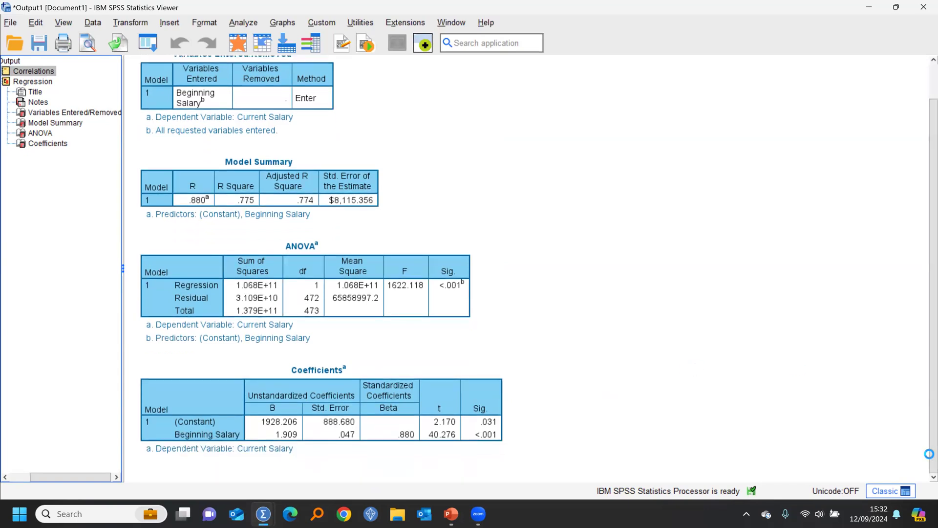
click(888, 444)
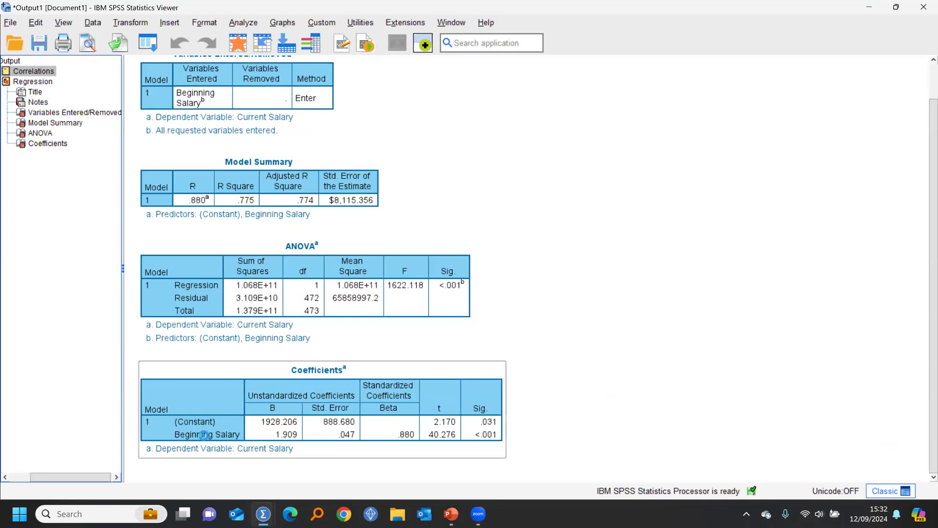
click(782, 424)
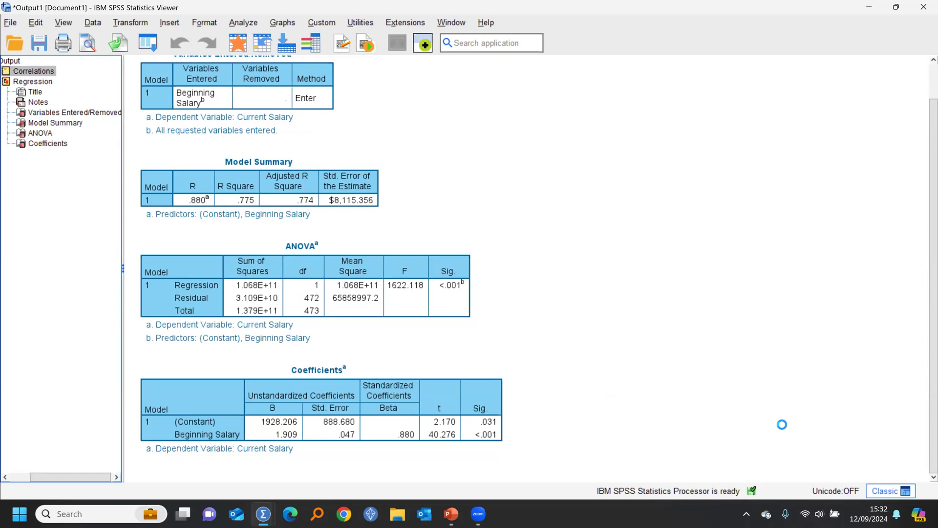
click(491, 423)
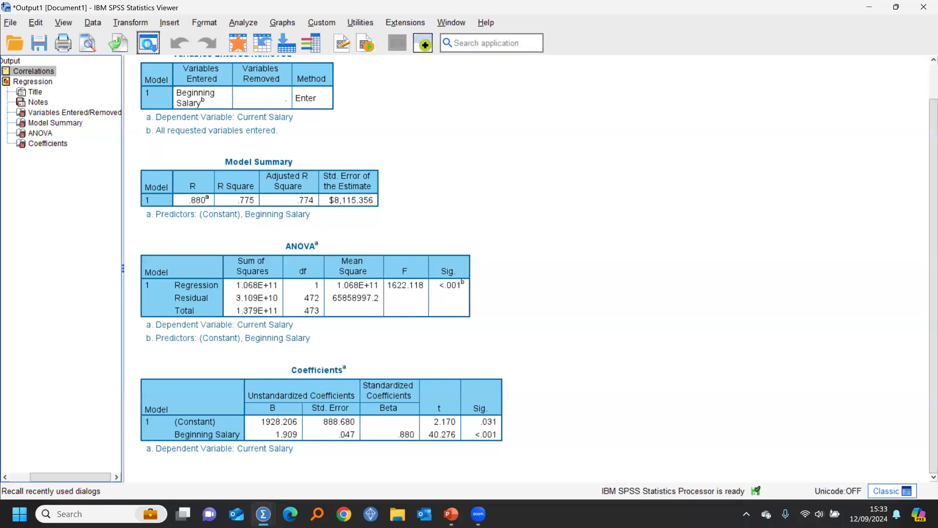
Step: Replace Beginning Salary with Educational Level (years) as the independent variable in the linear regression and run it with the Enter method
click(148, 43)
click(161, 63)
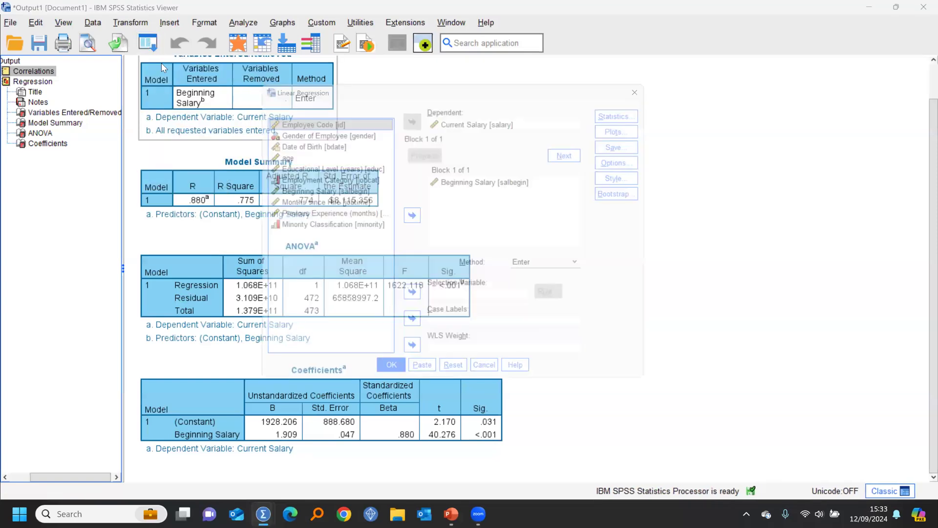
click(494, 183)
click(416, 219)
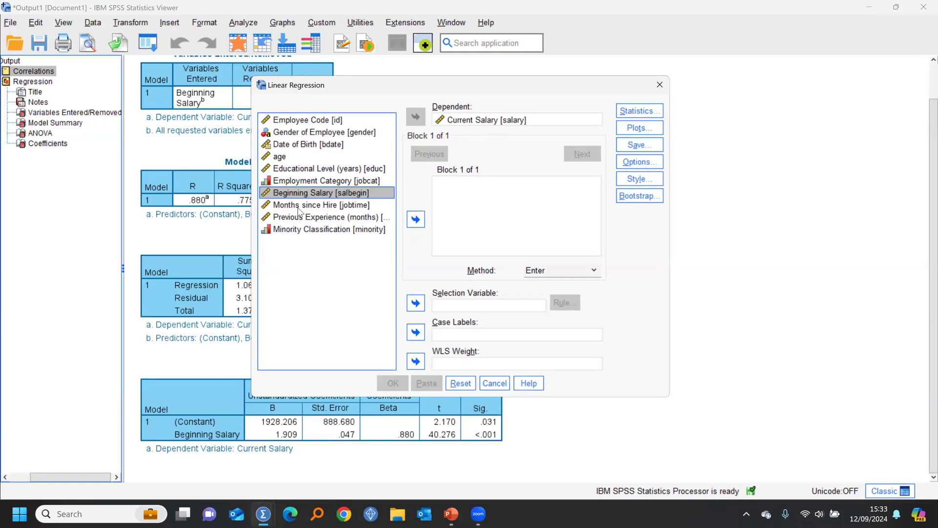
click(284, 169)
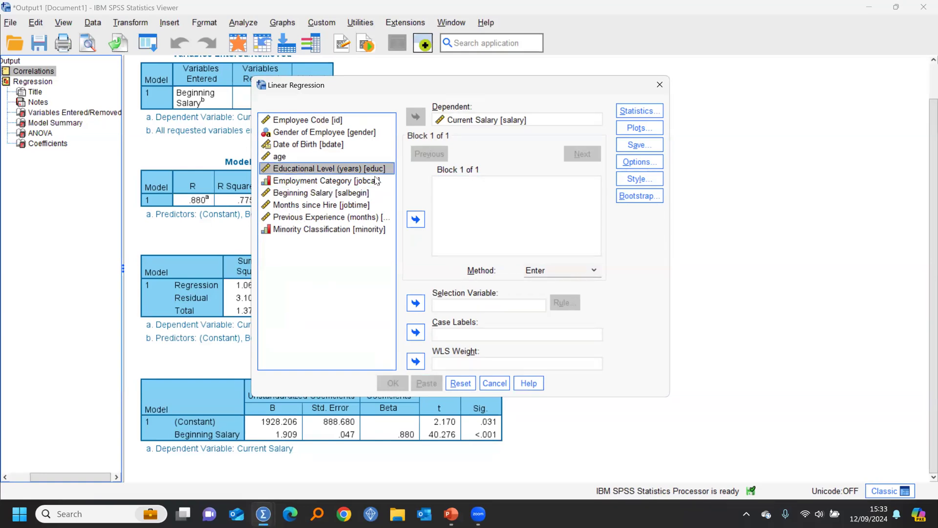
click(416, 220)
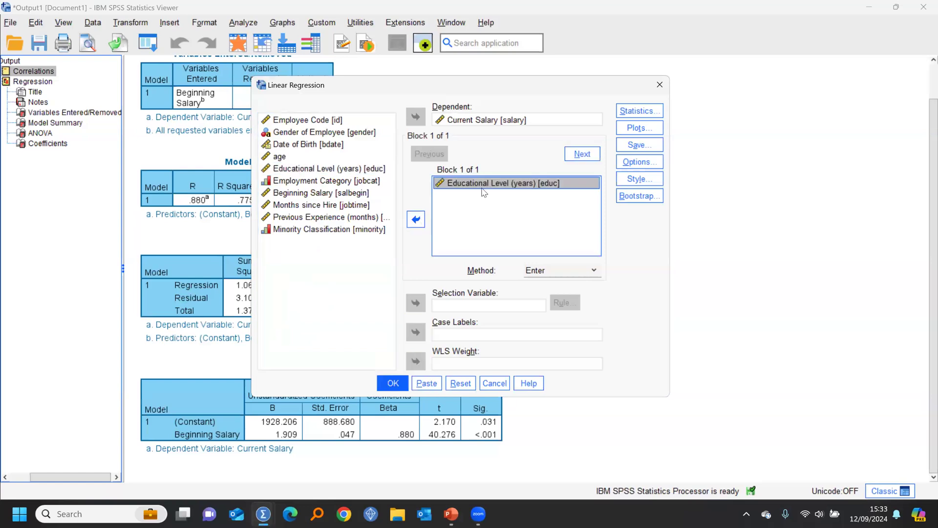
click(394, 383)
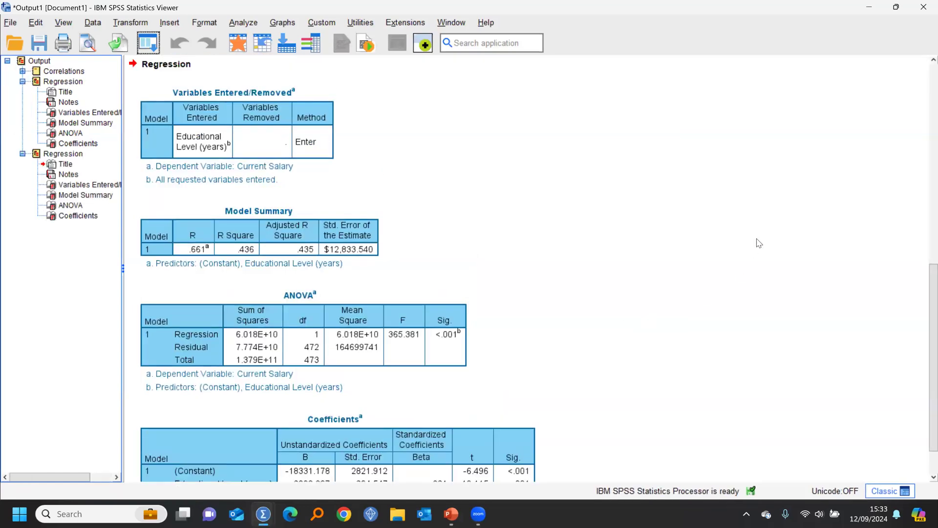
Step: Examine the Model Summary, ANOVA and Coefficients tables of the Educational Level regression
scroll(759, 243, down, 1)
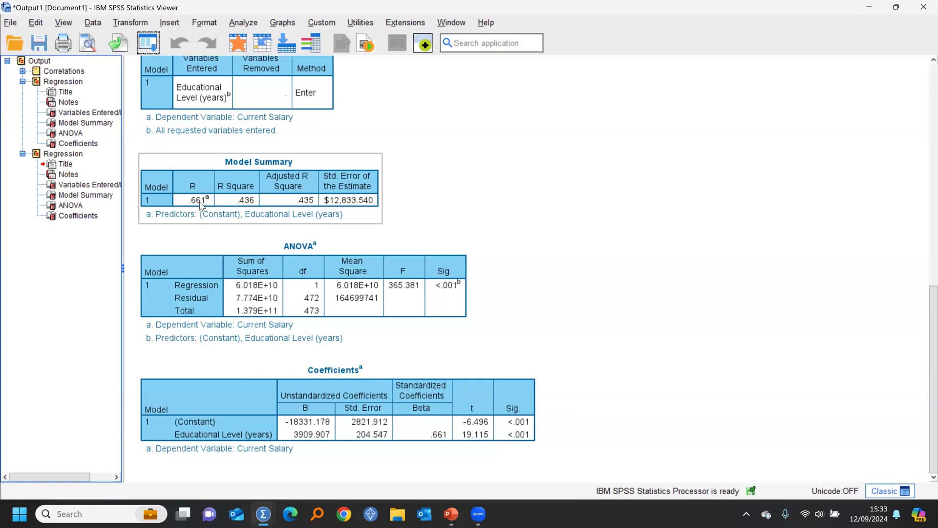
click(430, 215)
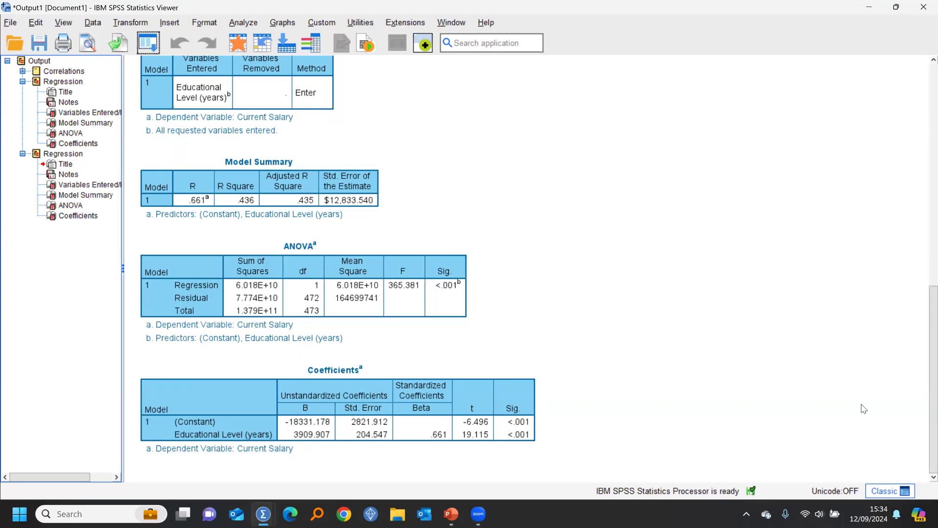
click(461, 401)
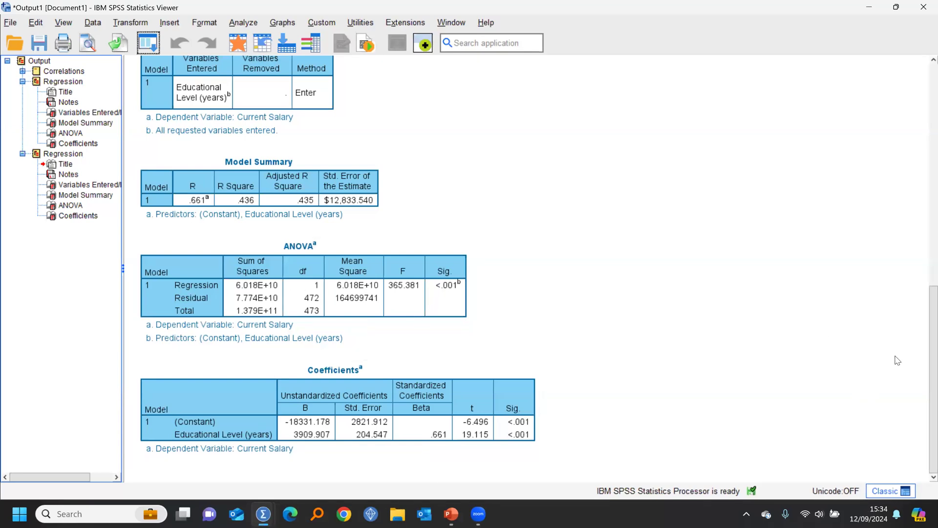
Step: Run the linear regression on Current Salary with Beginning Salary listed first and Educational Level (years) second as independent variables
click(149, 49)
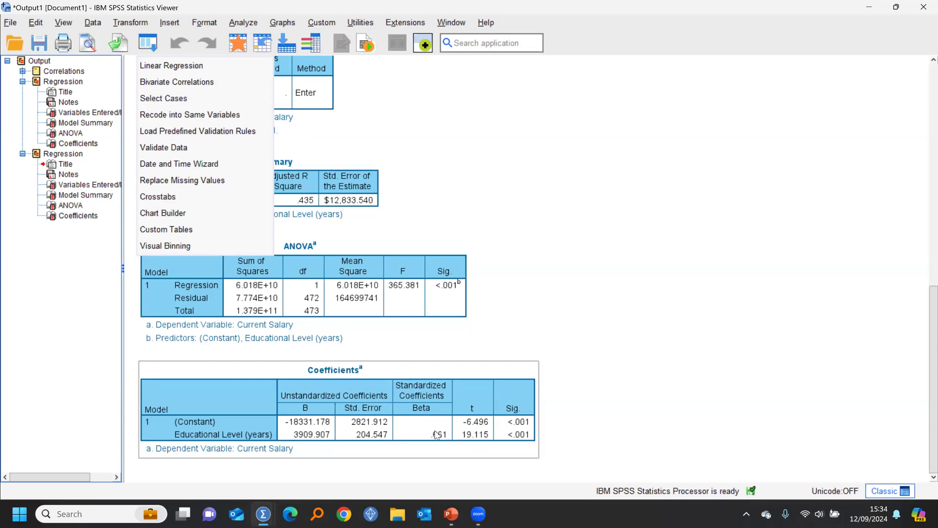
click(176, 66)
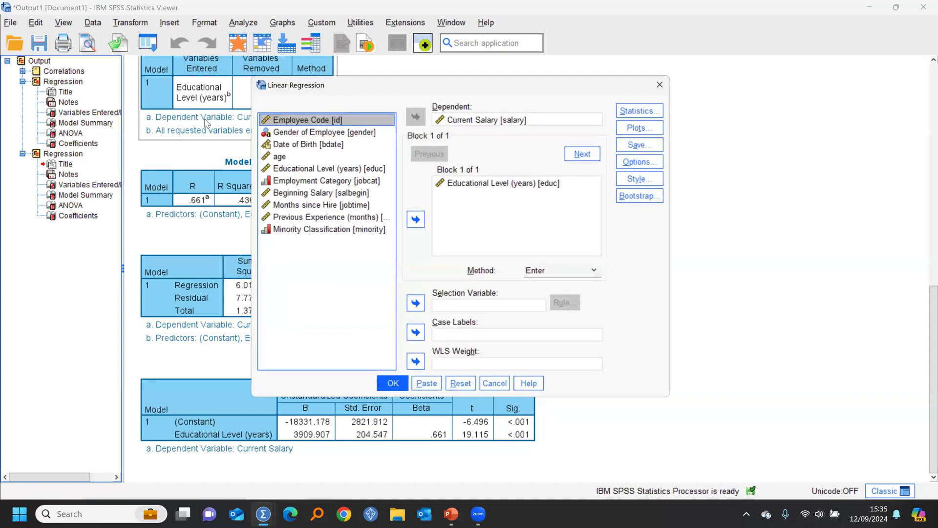
click(292, 193)
click(411, 221)
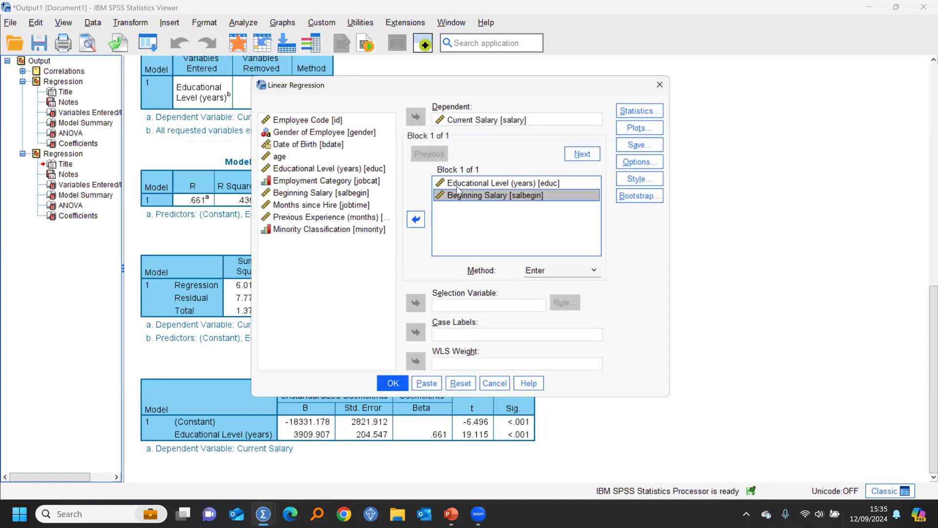
click(458, 185)
click(416, 223)
click(415, 220)
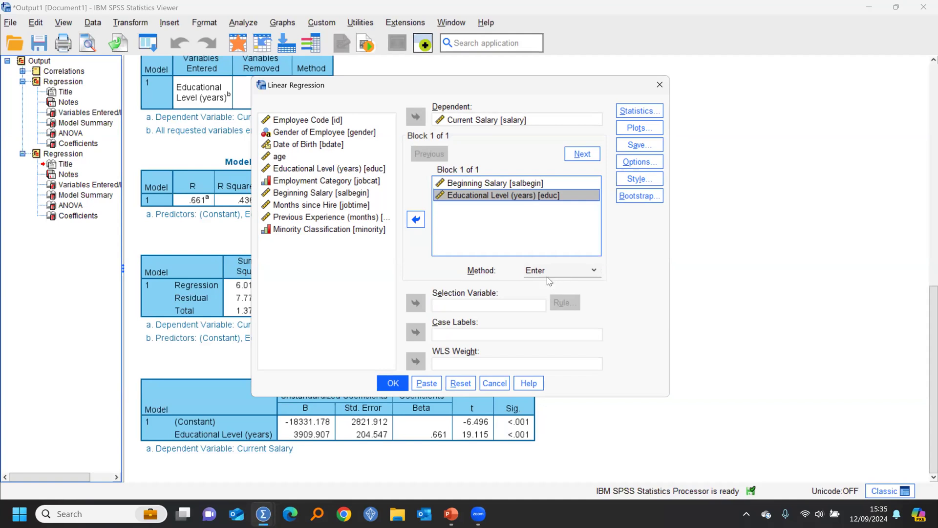
click(393, 382)
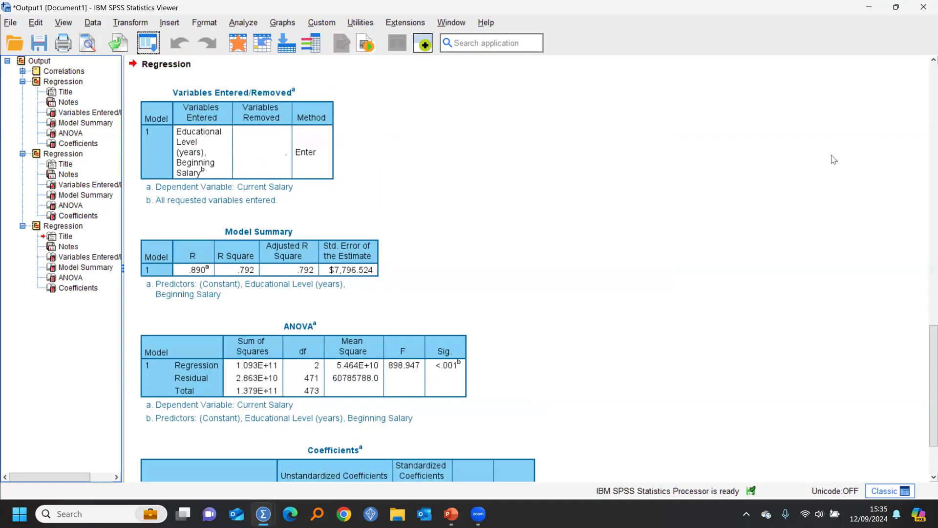
Step: Compare the two-predictor regression's Model Summary with the Beginning Salary model's, and its Coefficients table with the Educational Level model's
click(306, 272)
click(76, 125)
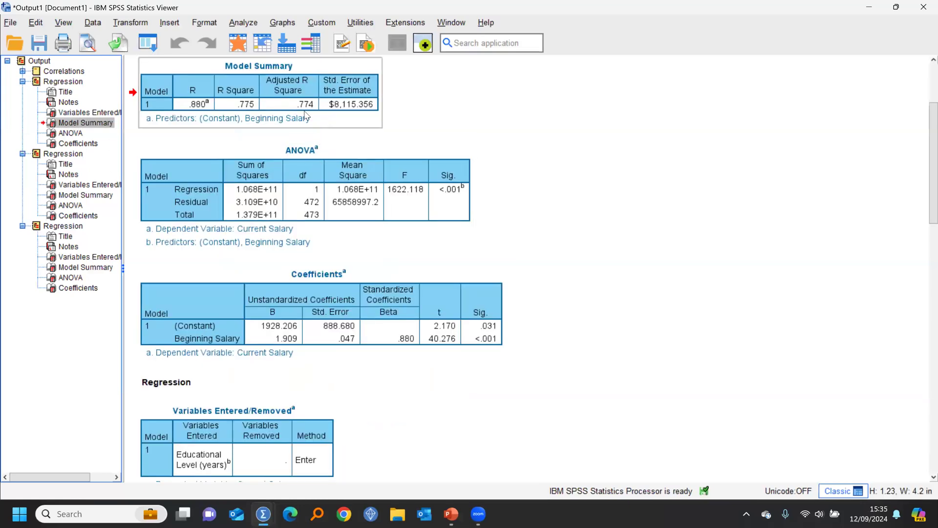
click(61, 267)
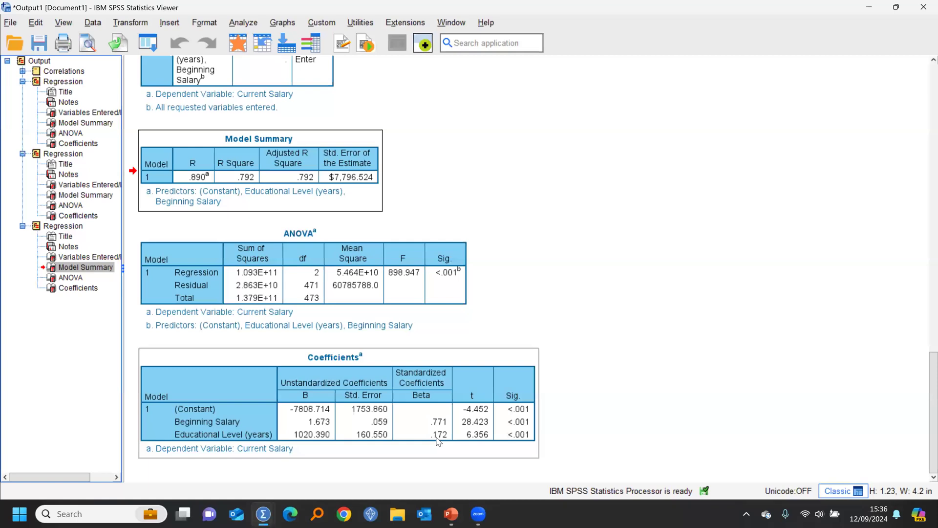
click(71, 217)
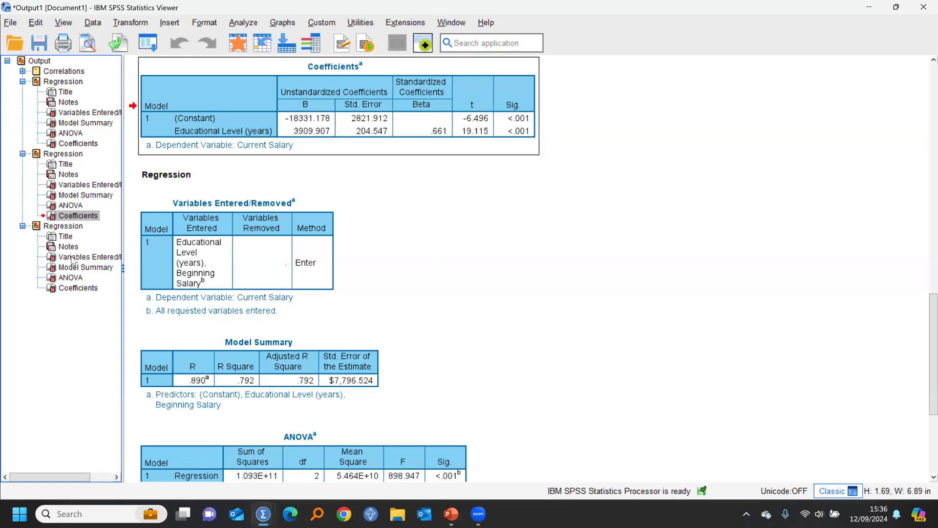
click(73, 289)
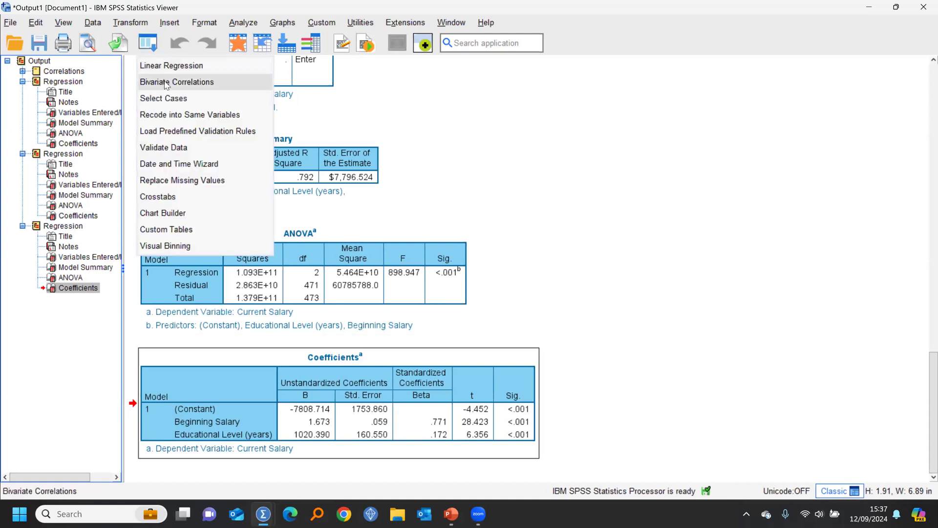
Step: Run a bivariate Pearson correlation between Beginning Salary and Educational Level (years), removing Current Salary from the variables, and review the result
click(164, 82)
click(426, 145)
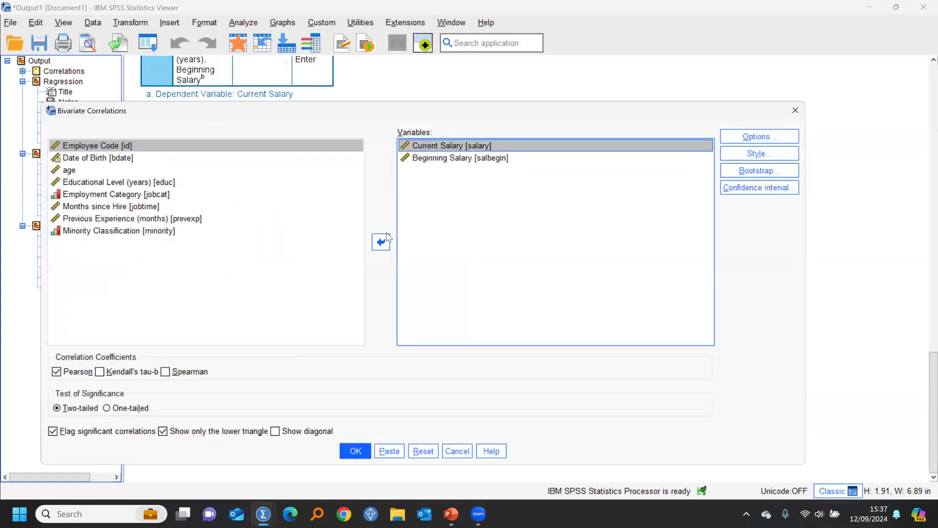
click(381, 242)
click(103, 182)
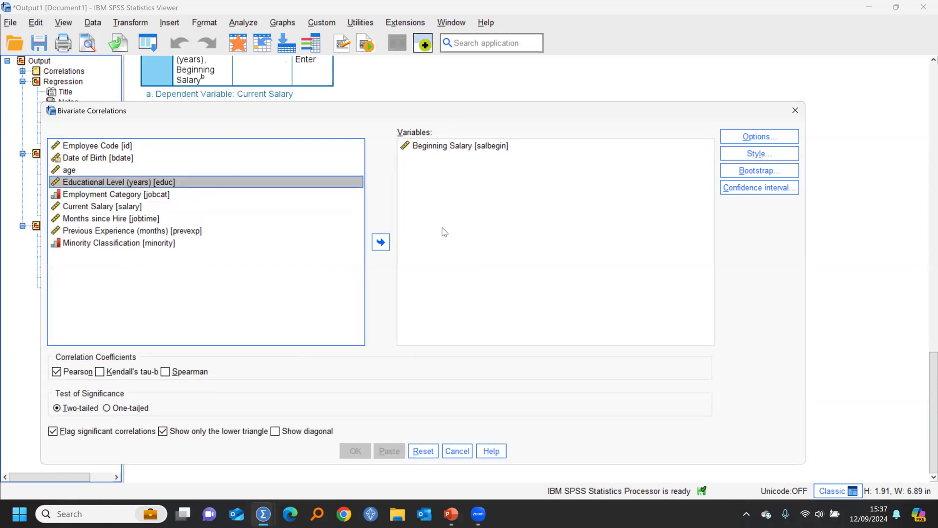
click(381, 242)
click(355, 452)
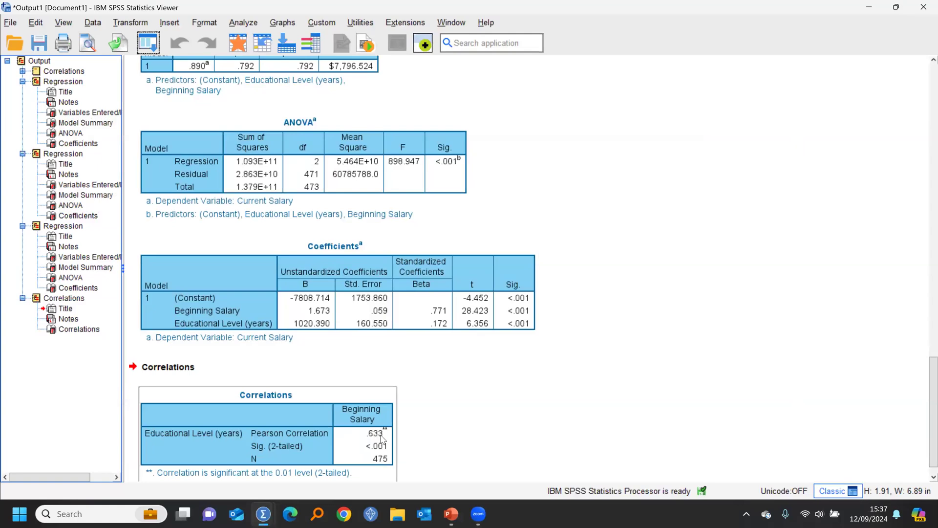
click(487, 409)
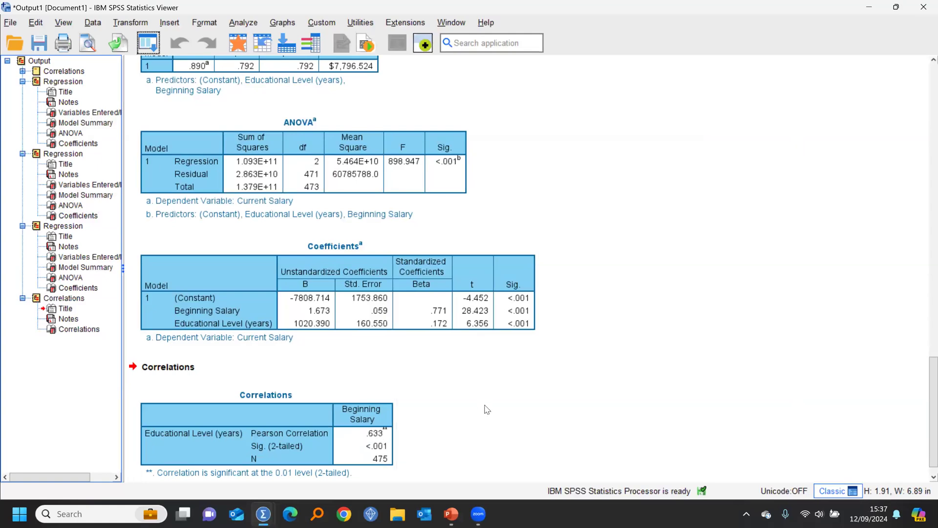
Step: Delete the Correlations output of Beginning Salary and Educational Level from the viewer
click(37, 298)
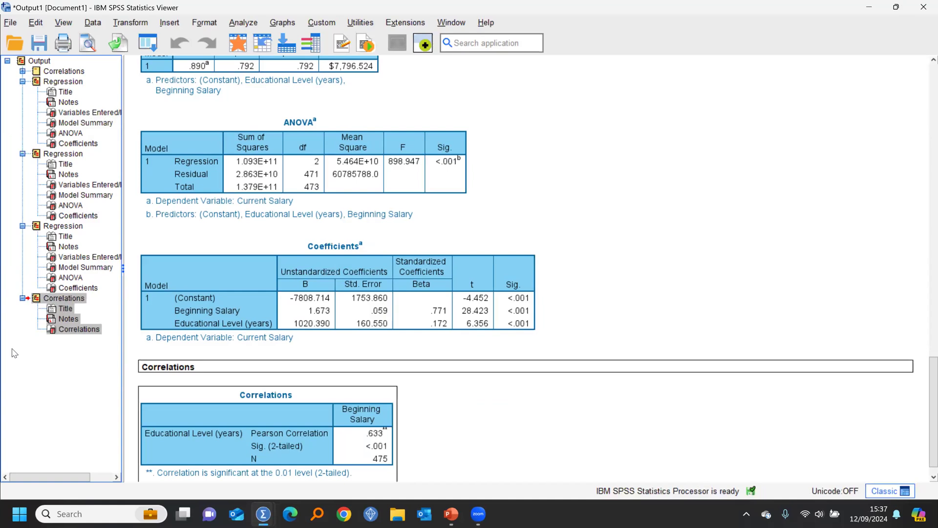
key(Delete)
click(328, 412)
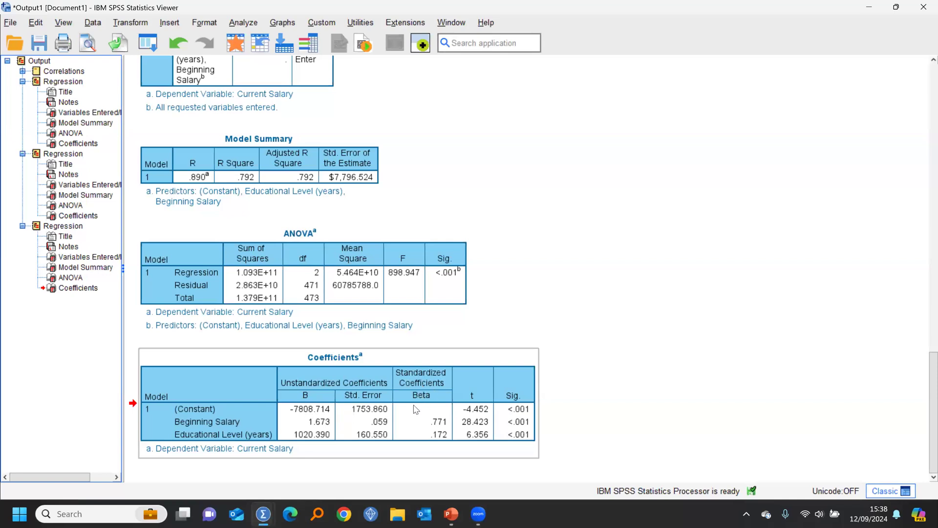
Step: Examine the predictors' rows in the Coefficients table of the two-predictor regression
click(641, 434)
click(472, 434)
click(706, 430)
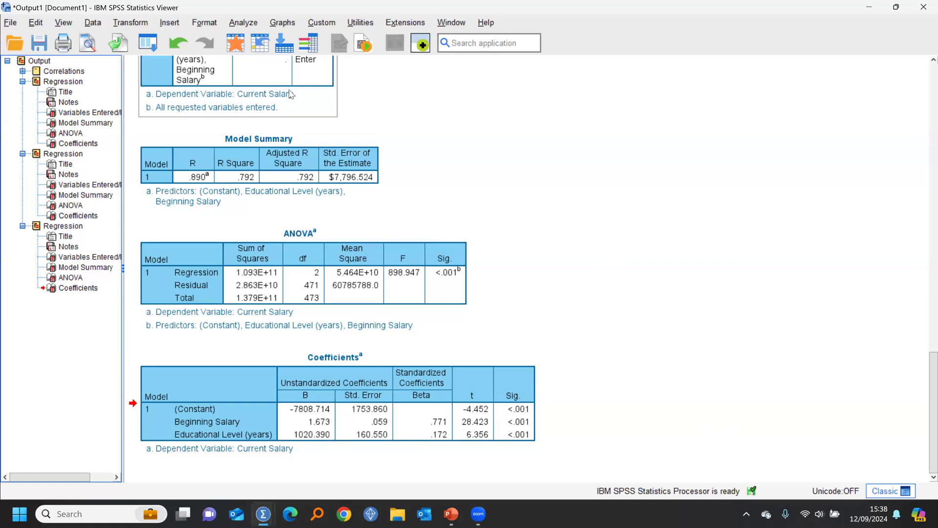
click(148, 43)
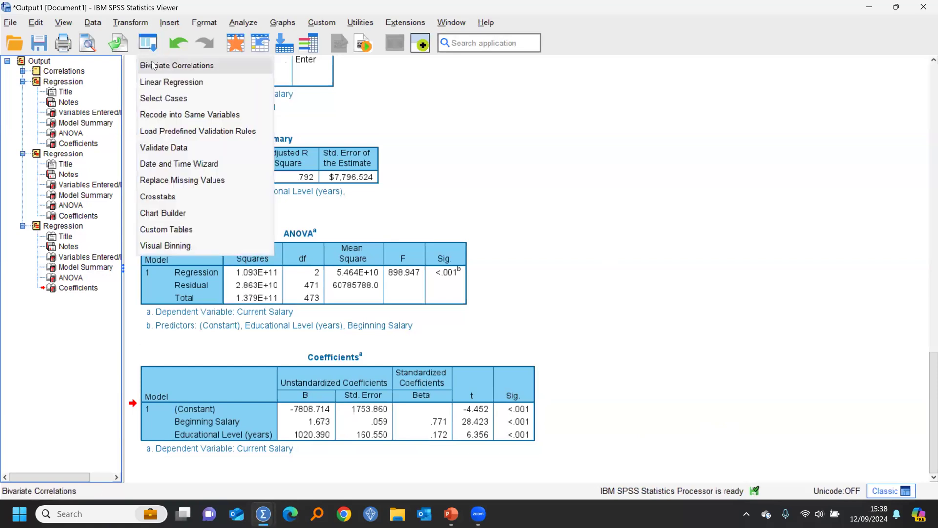
click(162, 63)
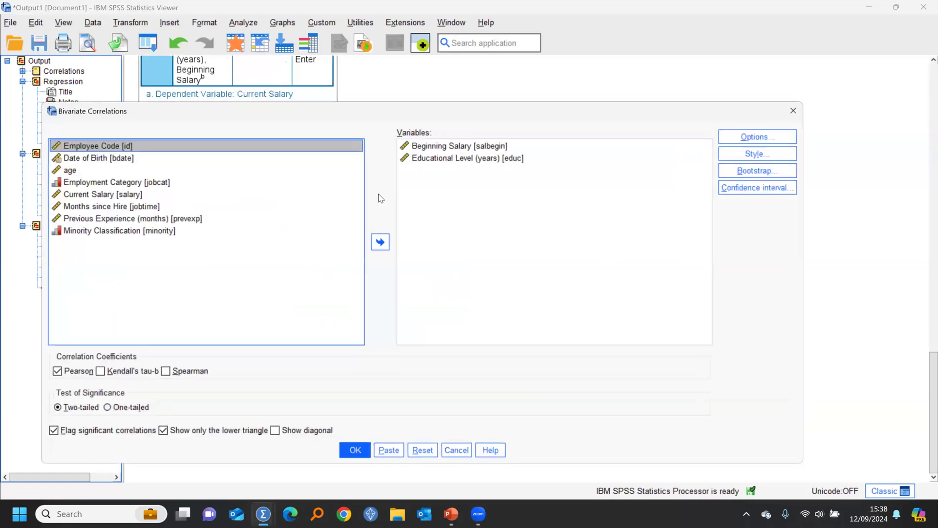
click(73, 170)
click(381, 242)
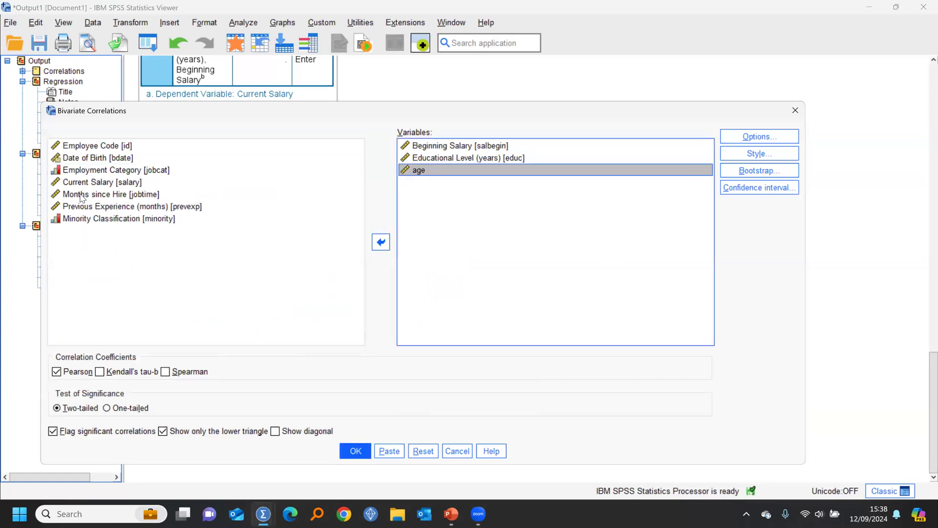
click(81, 194)
click(380, 242)
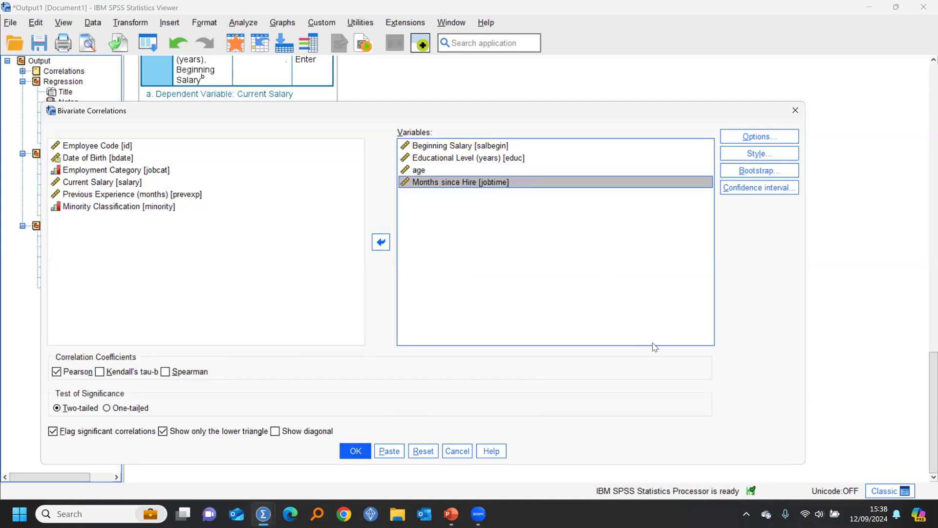
click(457, 451)
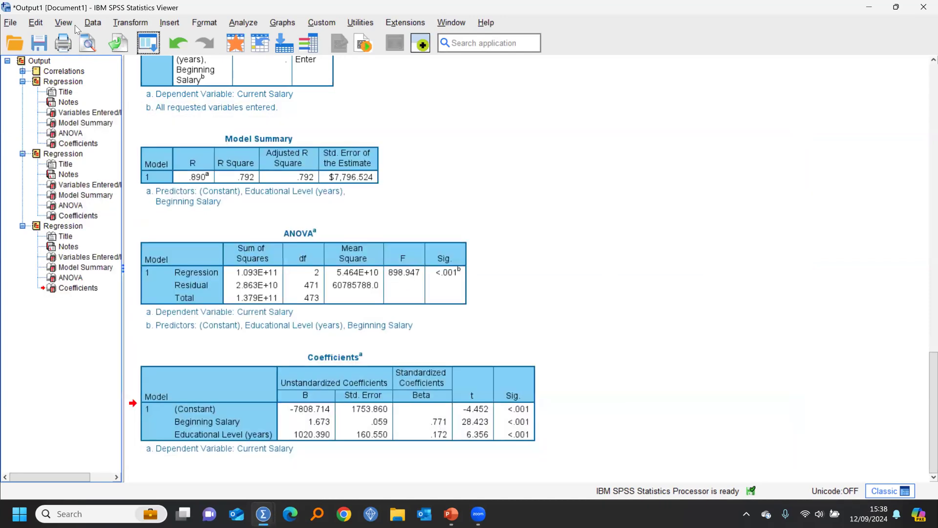
Step: Add age and Months since Hire as predictors of Current Salary, run the linear regression, and review its Model Summary and Coefficients tables
click(148, 43)
click(162, 84)
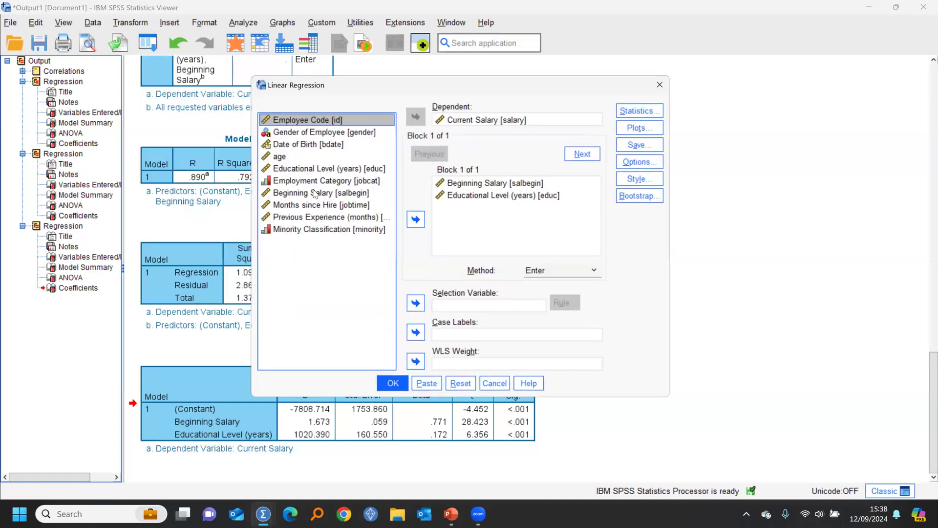
click(280, 156)
click(415, 220)
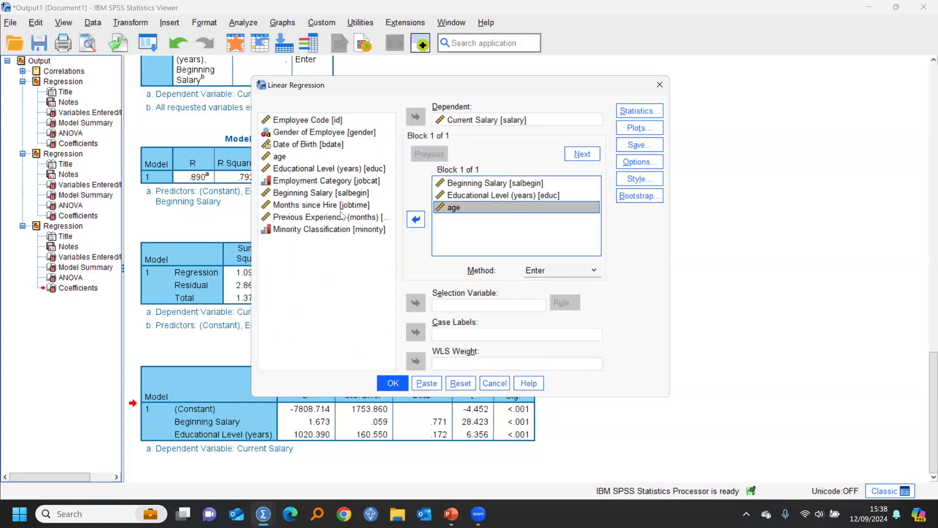
click(321, 205)
click(416, 219)
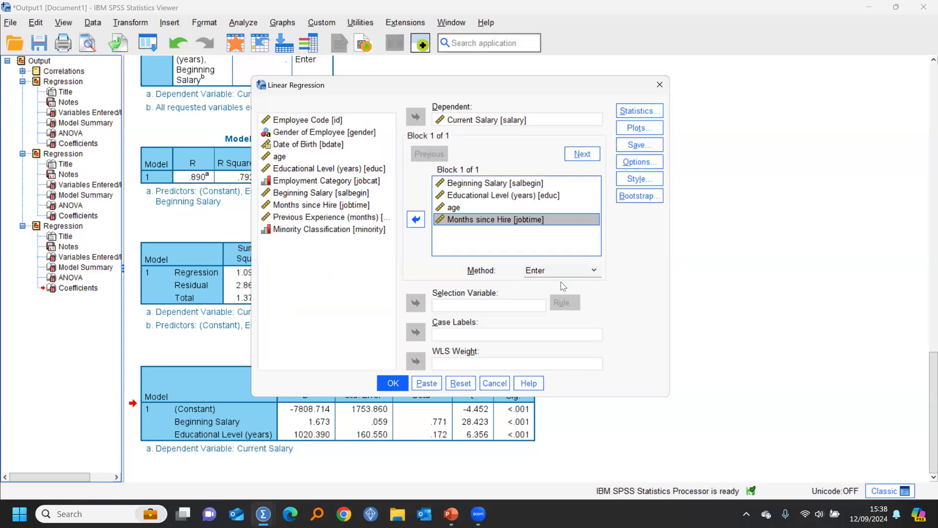
click(394, 383)
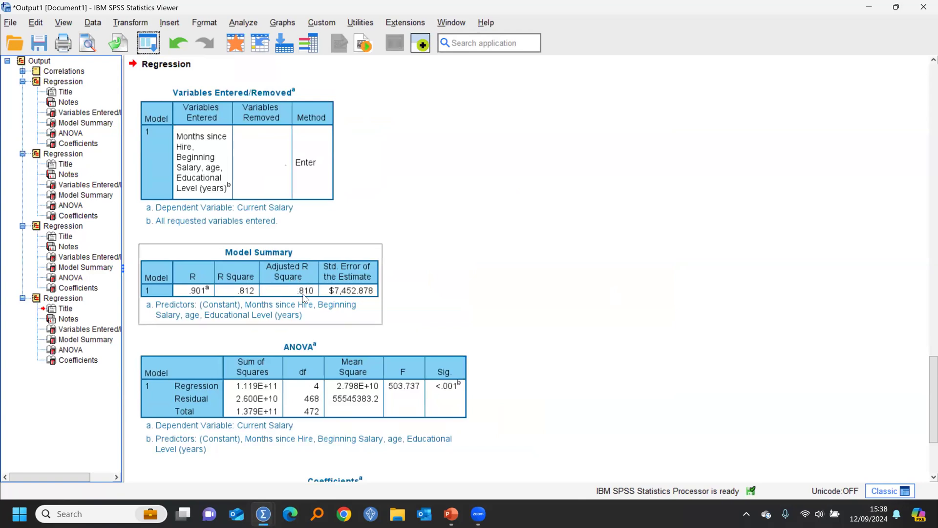
scroll(580, 312, down, 3)
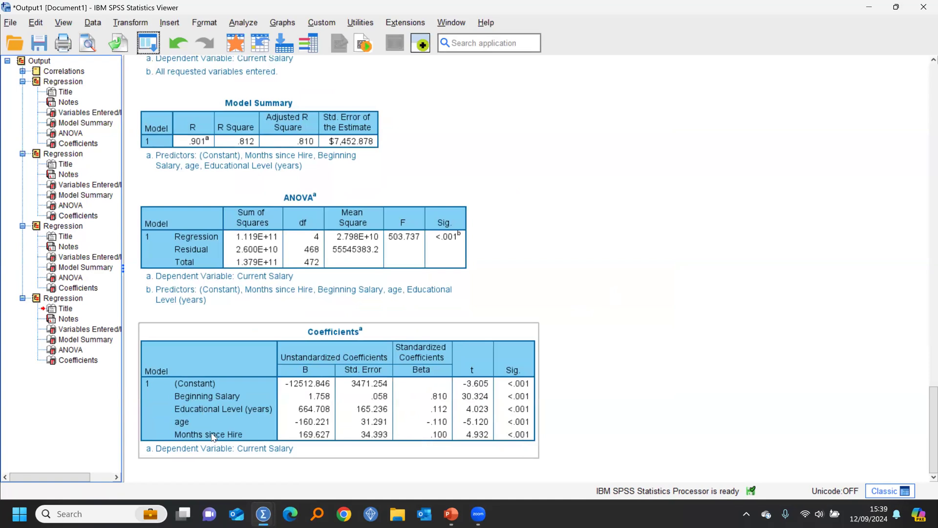
Step: Reopen the linear regression setup with the four predictors and set its variable selection method to Forward
click(151, 47)
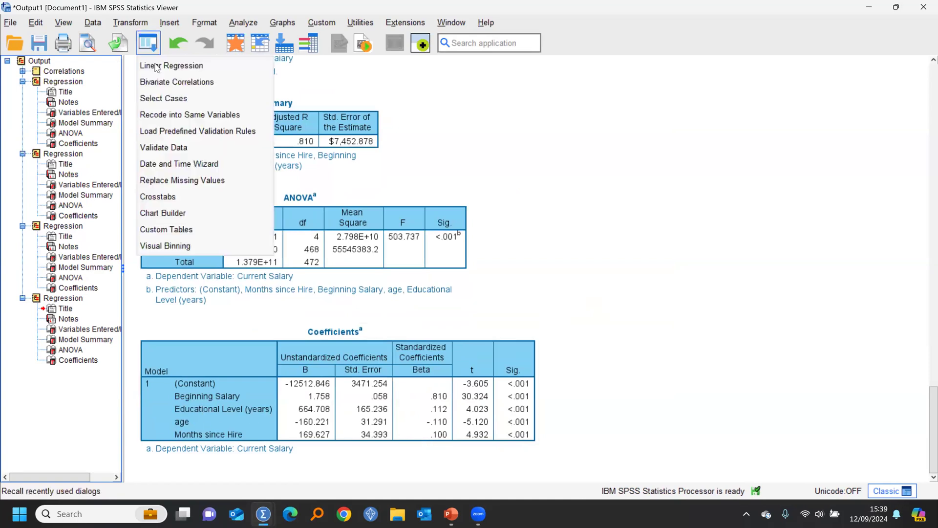
click(156, 66)
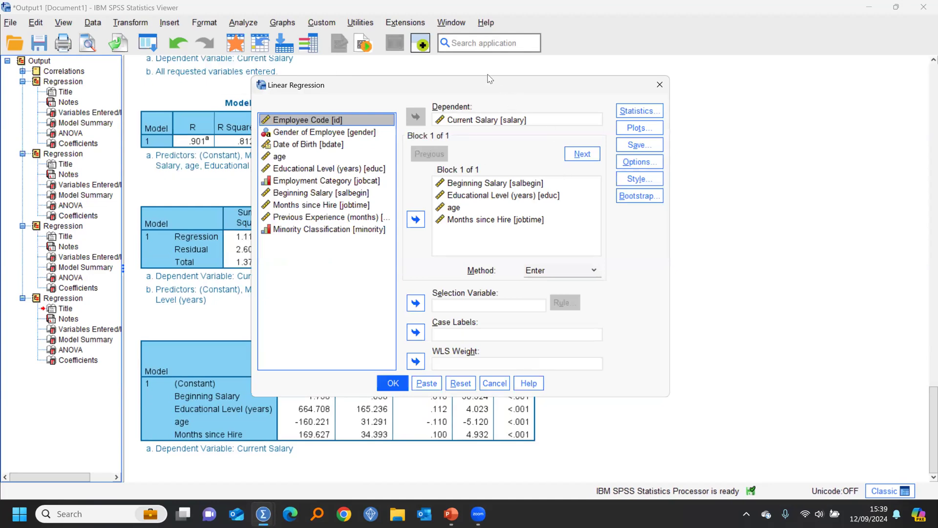
drag(490, 79, 395, 30)
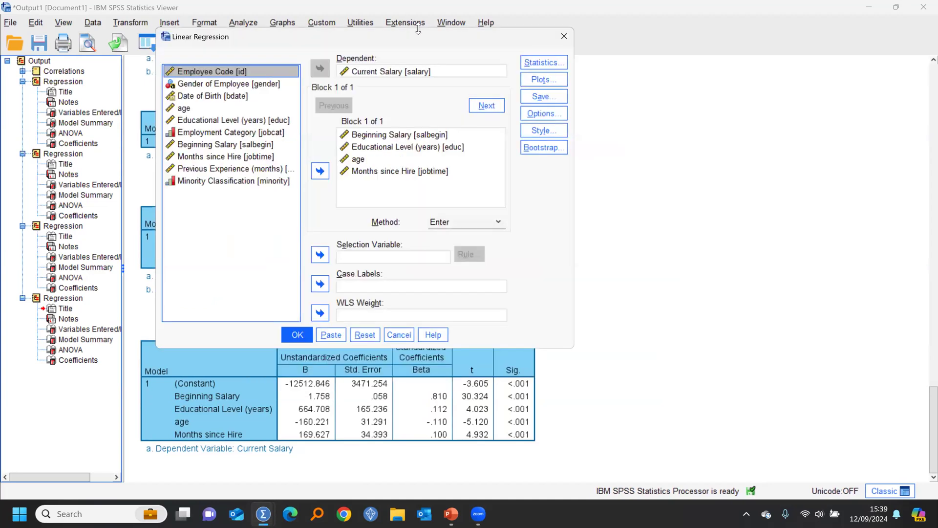
click(463, 222)
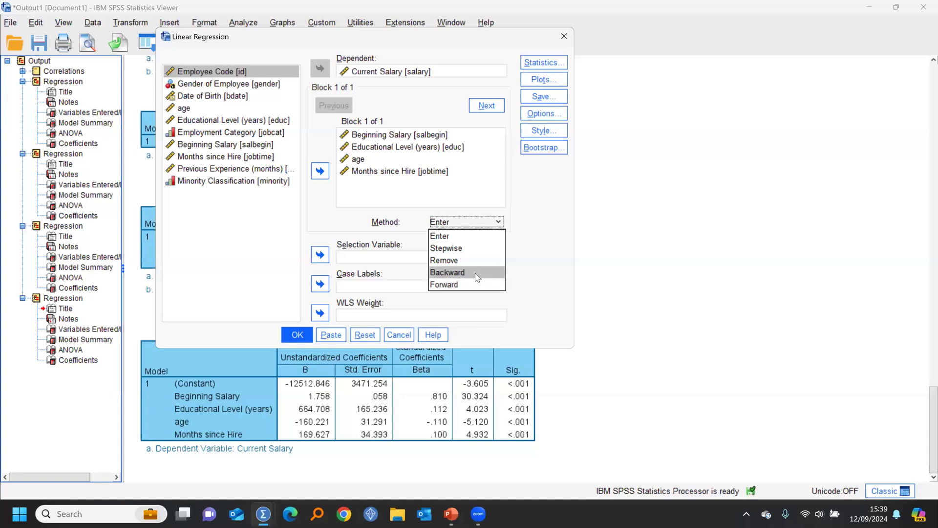
click(460, 285)
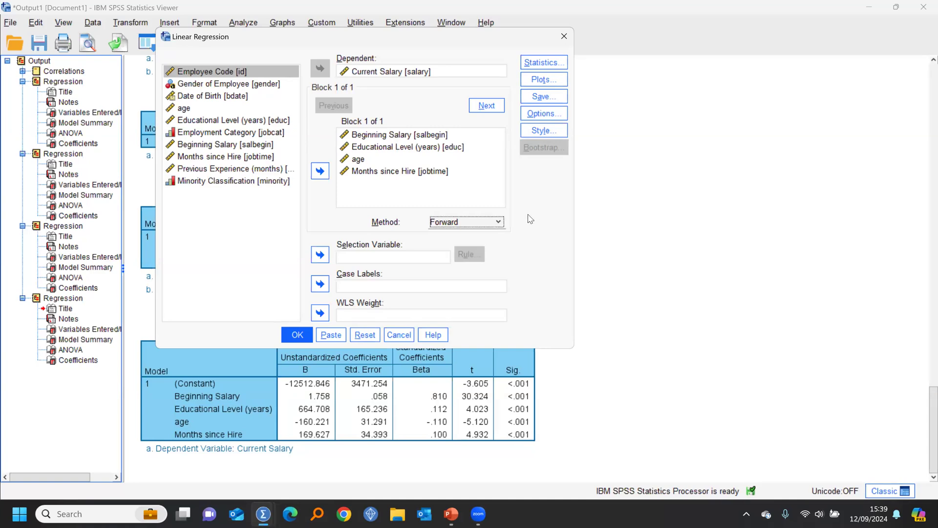
Step: Try the Backward method for the four-predictor regression and switch back to Forward
click(498, 222)
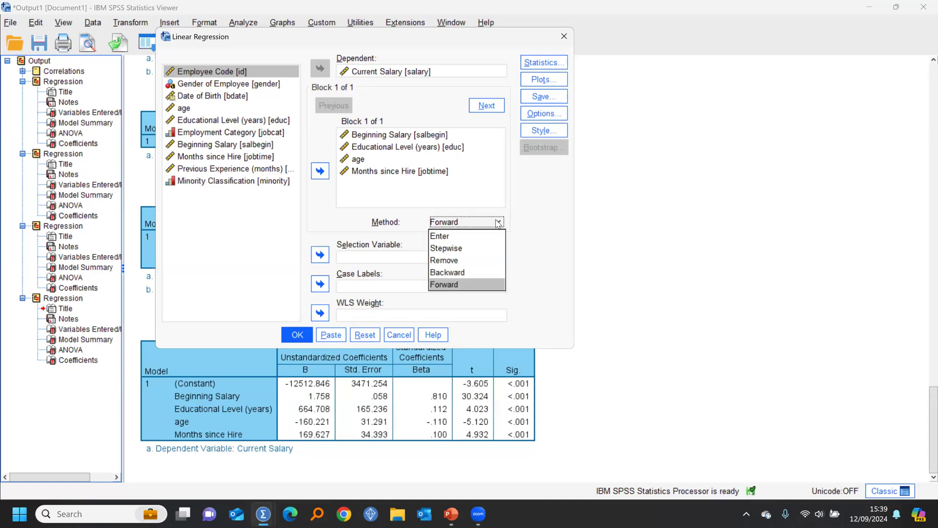
click(461, 273)
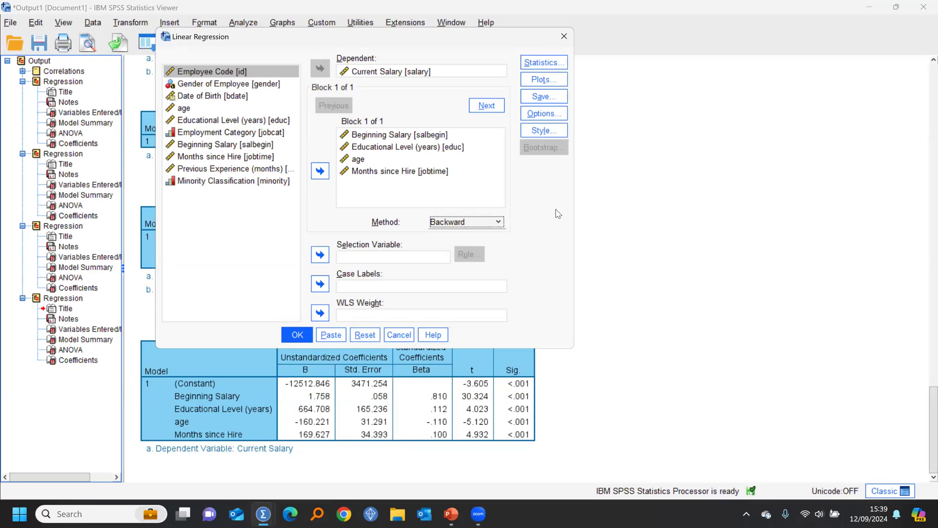
click(462, 223)
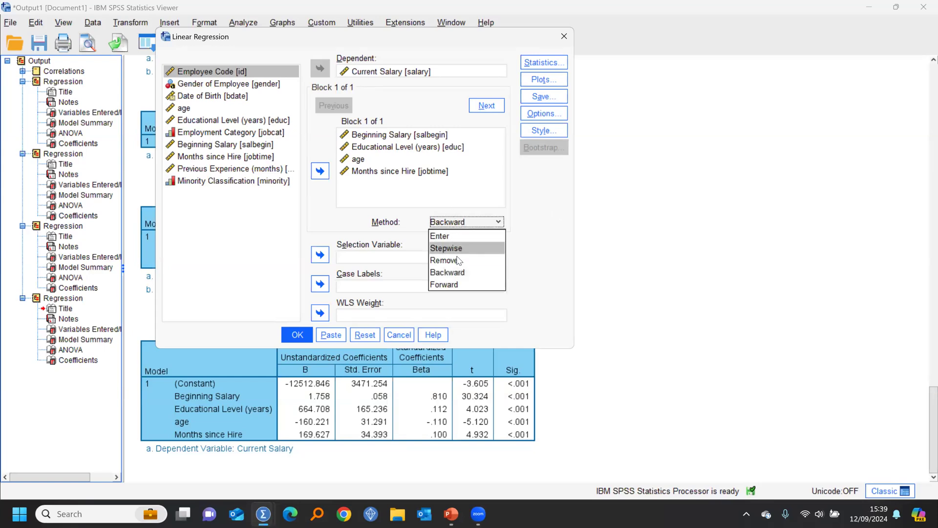
click(454, 285)
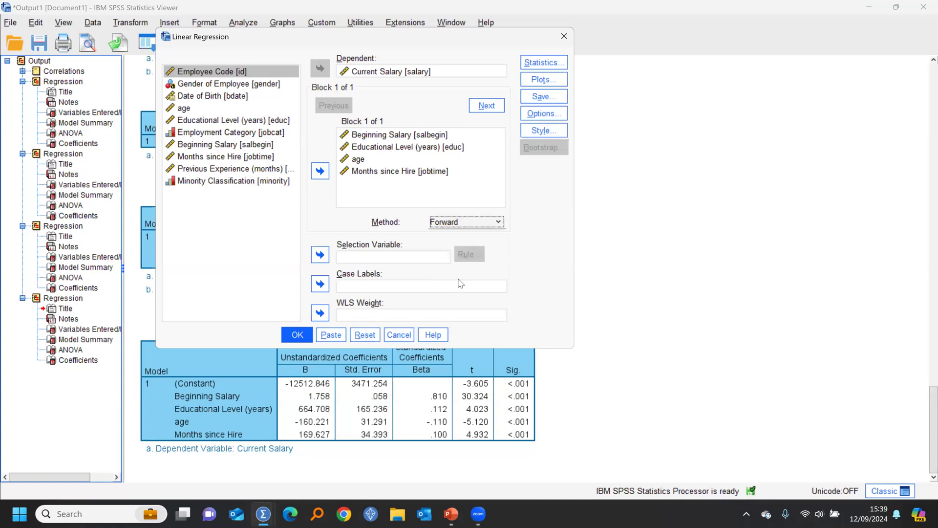
click(464, 222)
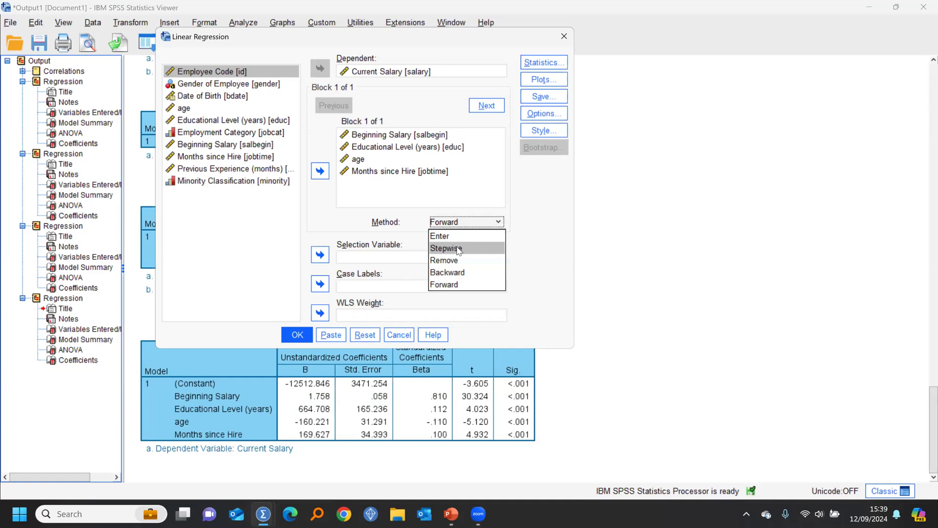
click(447, 285)
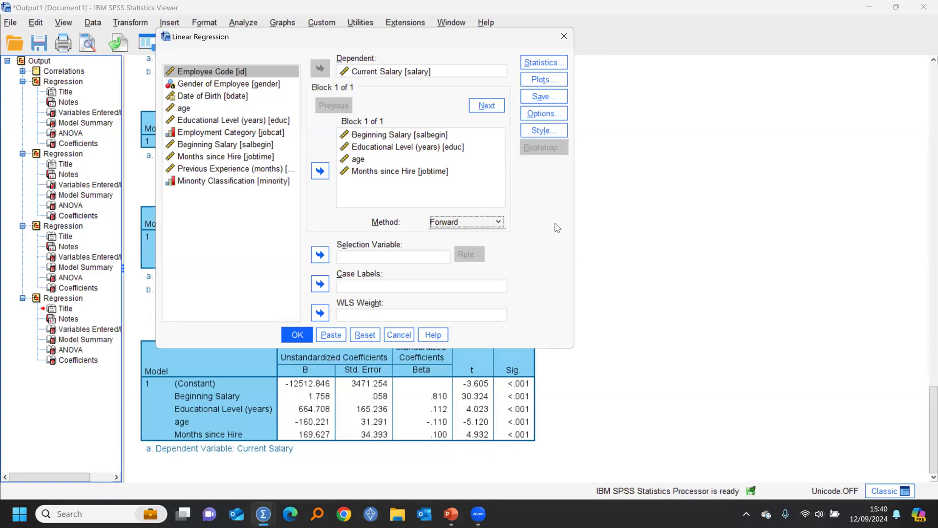
Step: Run the Forward regression and review its Model Summary, ANOVA and Coefficients tables
click(295, 335)
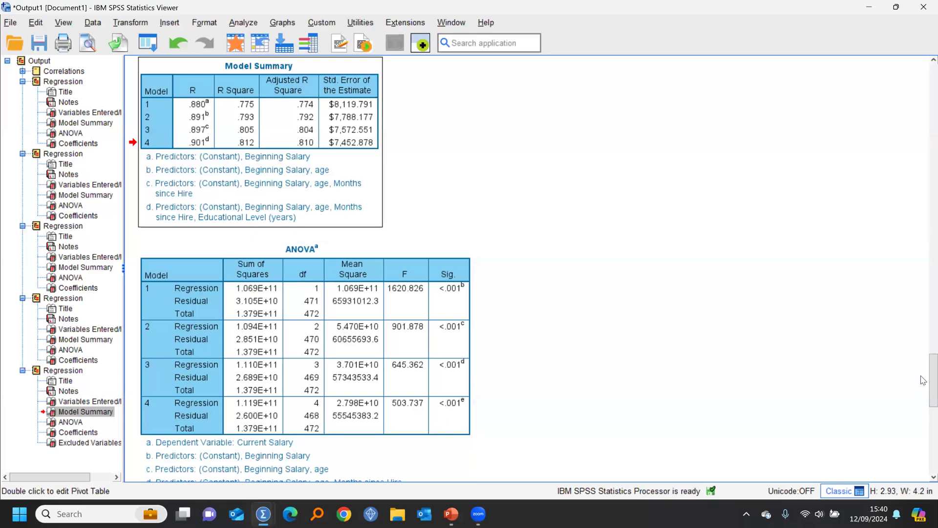
scroll(923, 379, down, 5)
scroll(922, 412, down, 4)
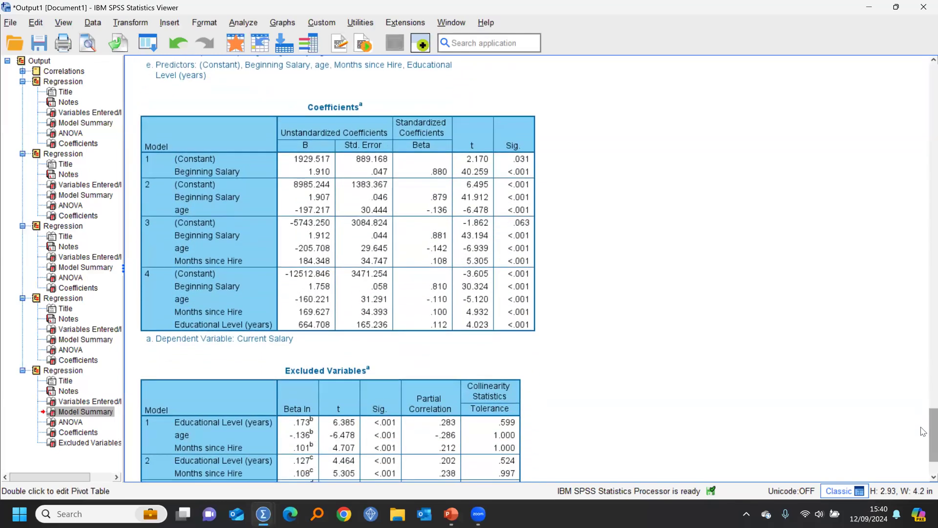
click(429, 280)
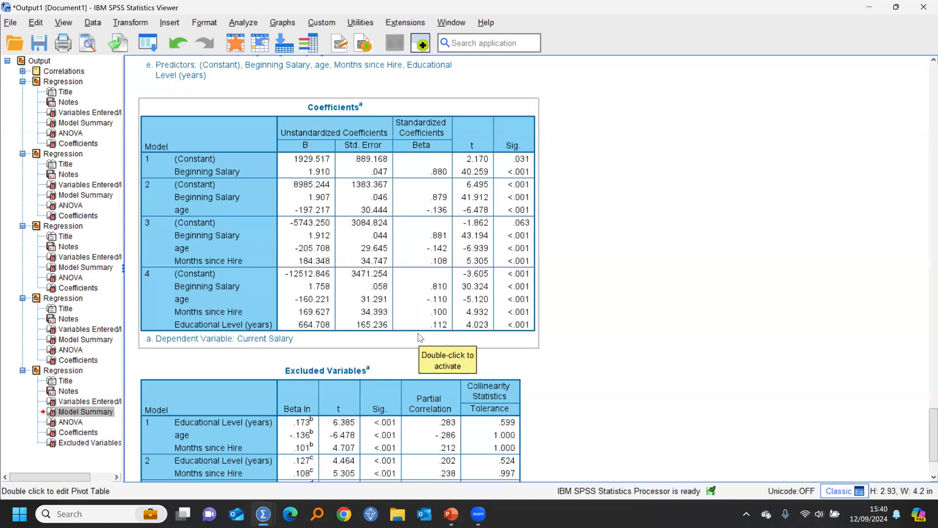
Step: Open the Forward regression's Coefficients table for editing and move the Model dimension from the rows to the layer
double_click(218, 311)
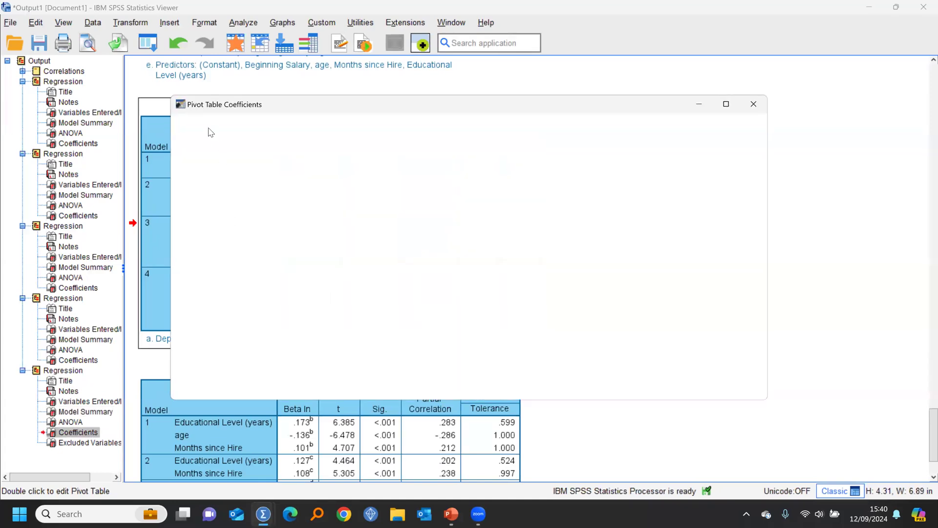
click(228, 138)
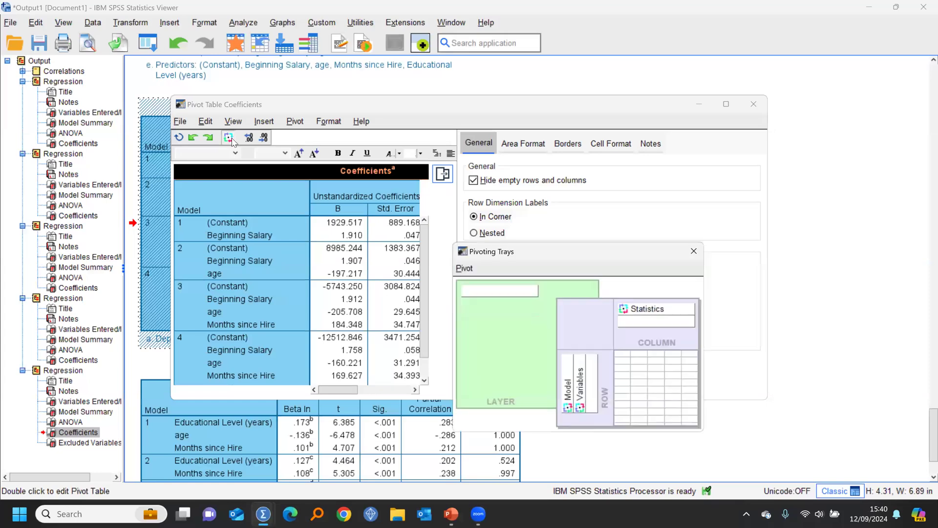
drag(574, 408, 487, 296)
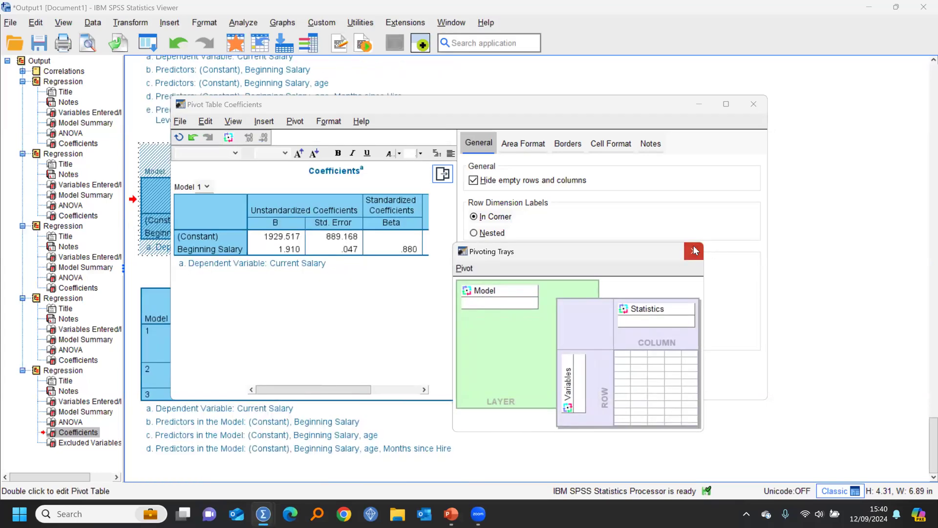
click(694, 251)
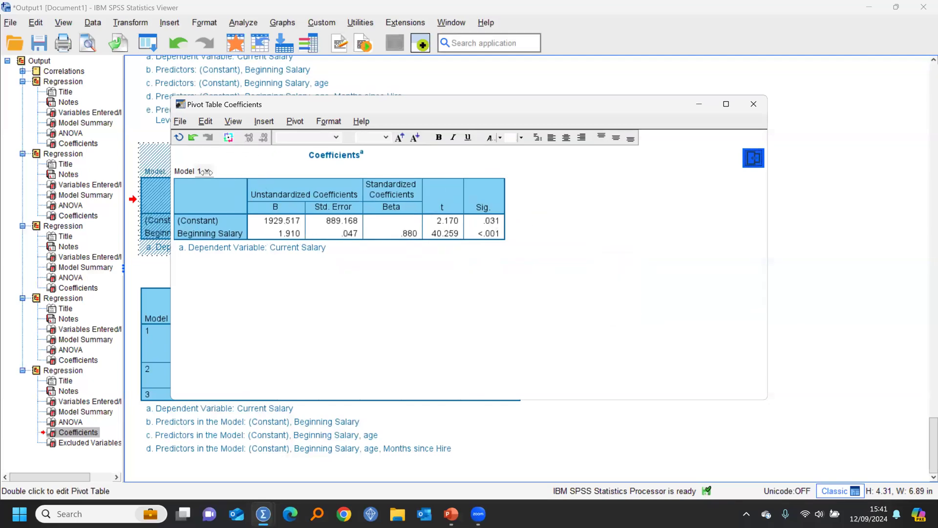
Step: Display Models 2, 3 and 4 of the layered Coefficients table in turn, keep Model 4, and review the Excluded Variables table
click(205, 170)
click(203, 195)
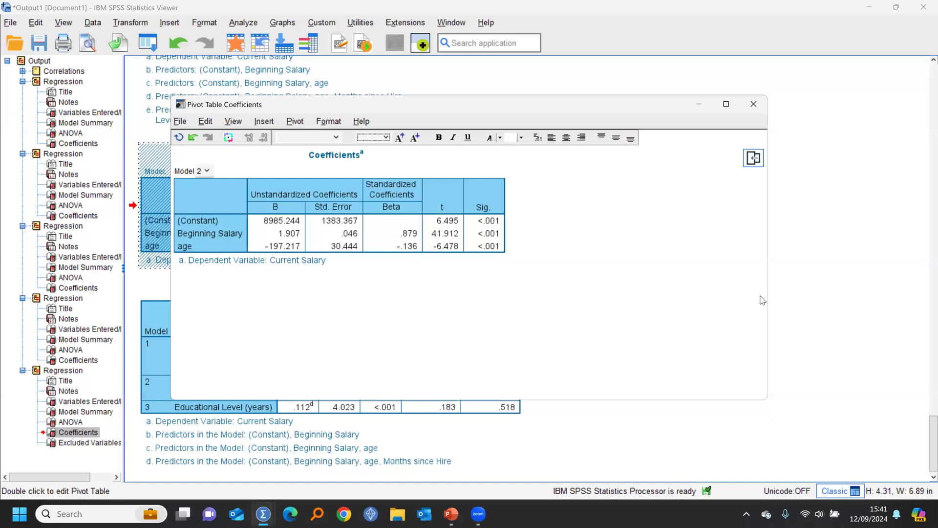
click(207, 171)
click(202, 205)
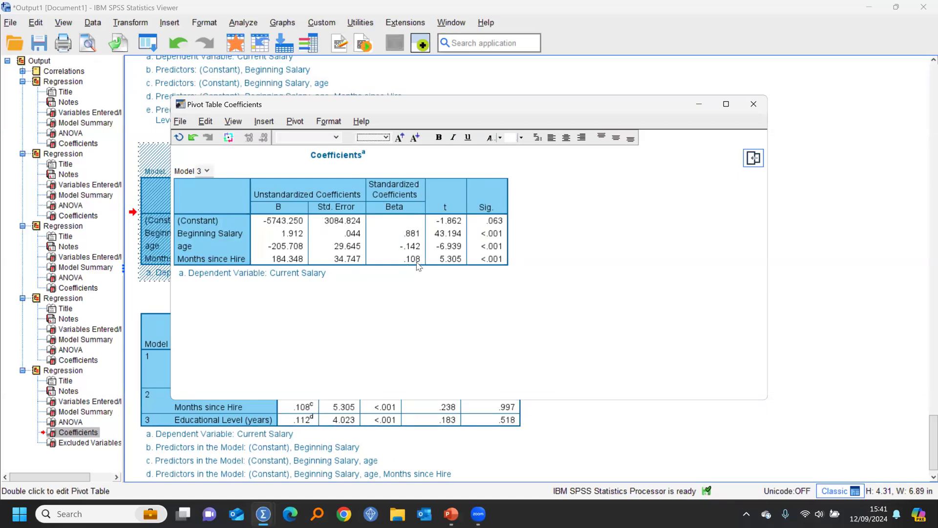
click(206, 171)
click(206, 217)
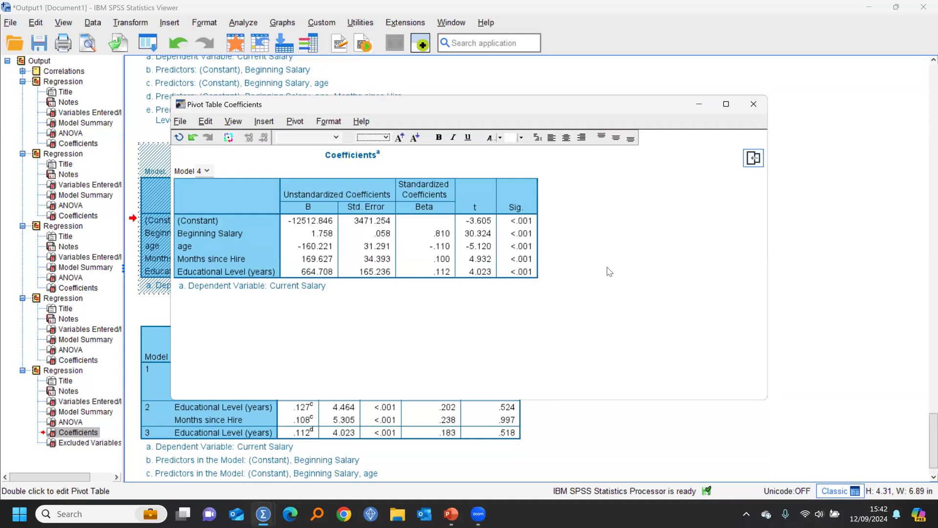
click(753, 103)
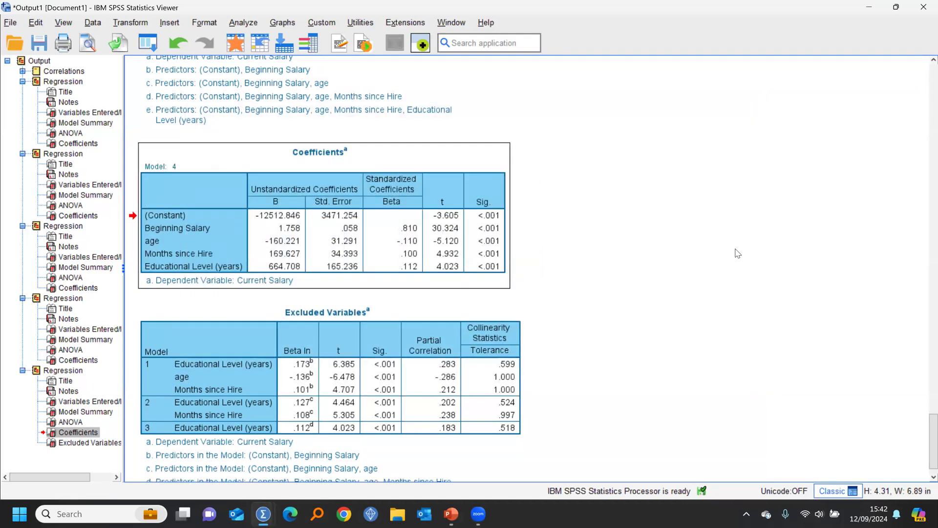
scroll(738, 253, down, 1)
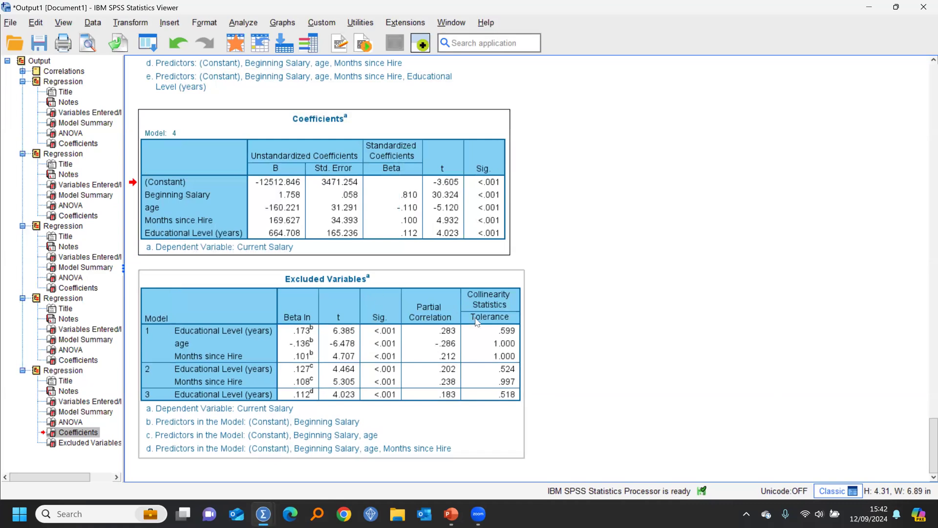
scroll(593, 361, up, 3)
scroll(563, 362, down, 3)
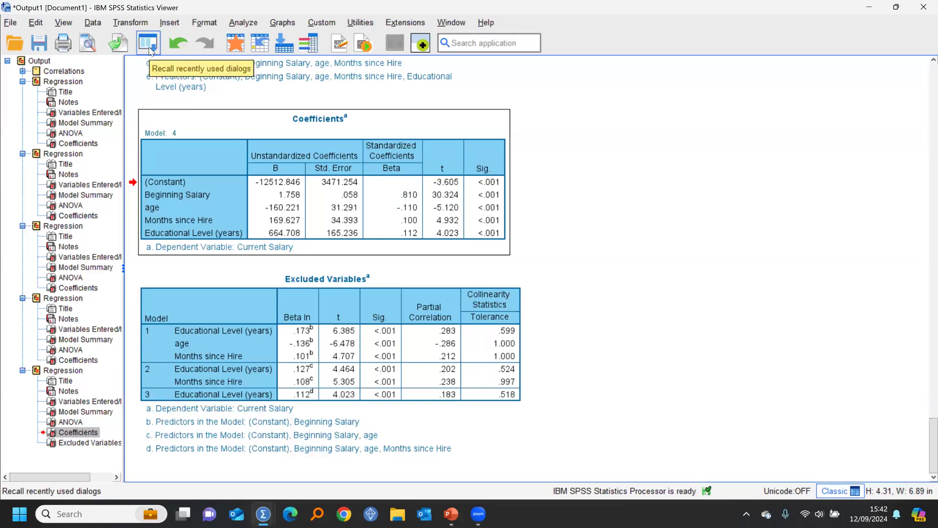
Step: Rerun the Forward regression with unstandardized predicted values and unstandardized residuals saved
click(150, 49)
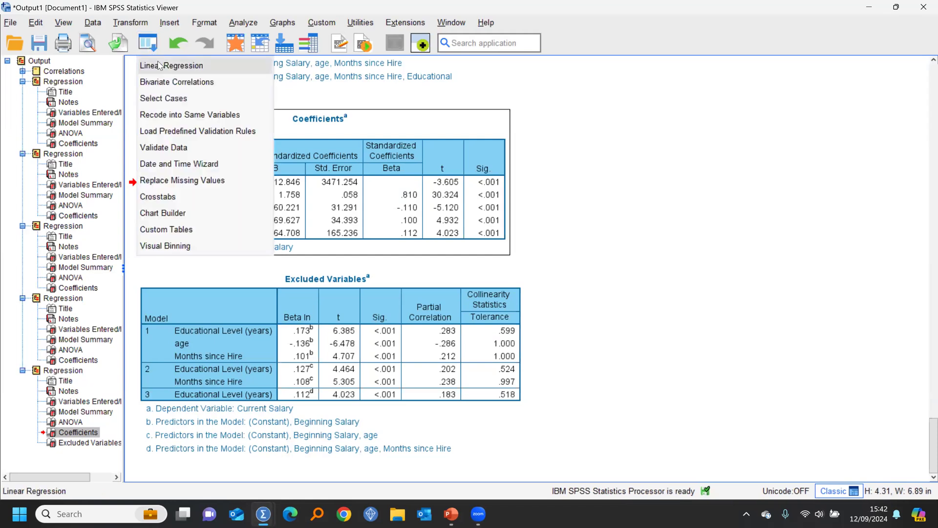
click(159, 65)
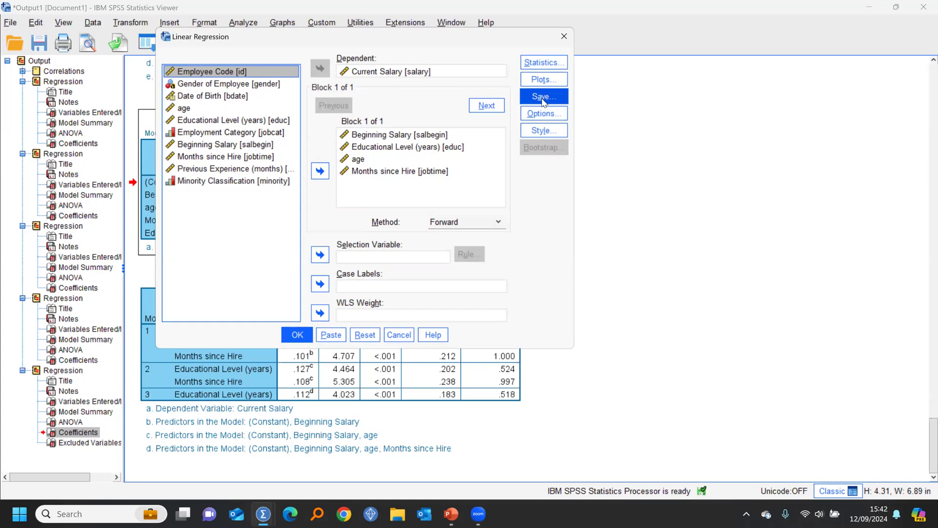
click(541, 98)
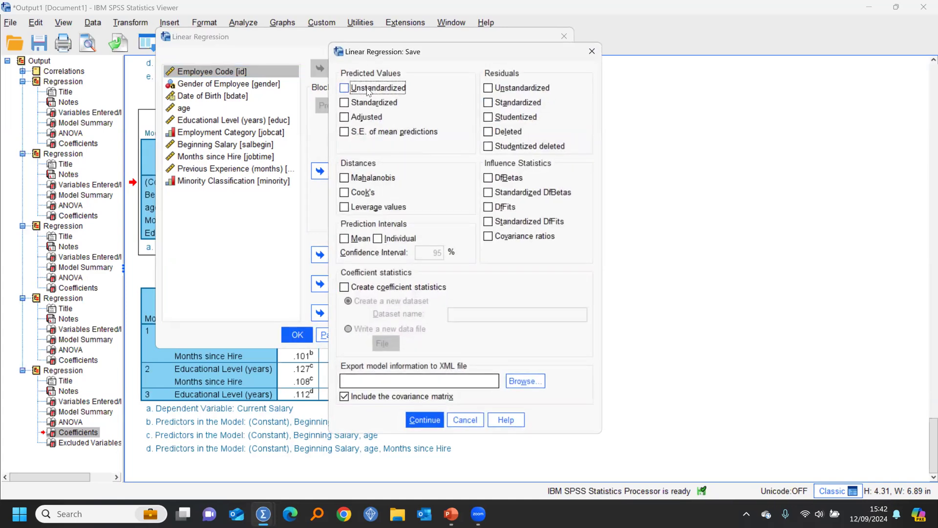
click(345, 88)
click(345, 102)
click(344, 102)
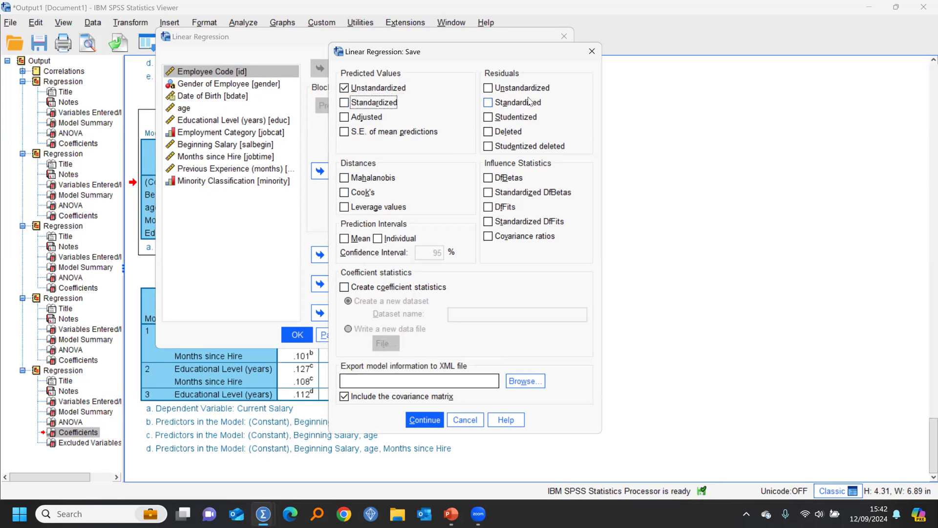
click(489, 89)
click(424, 419)
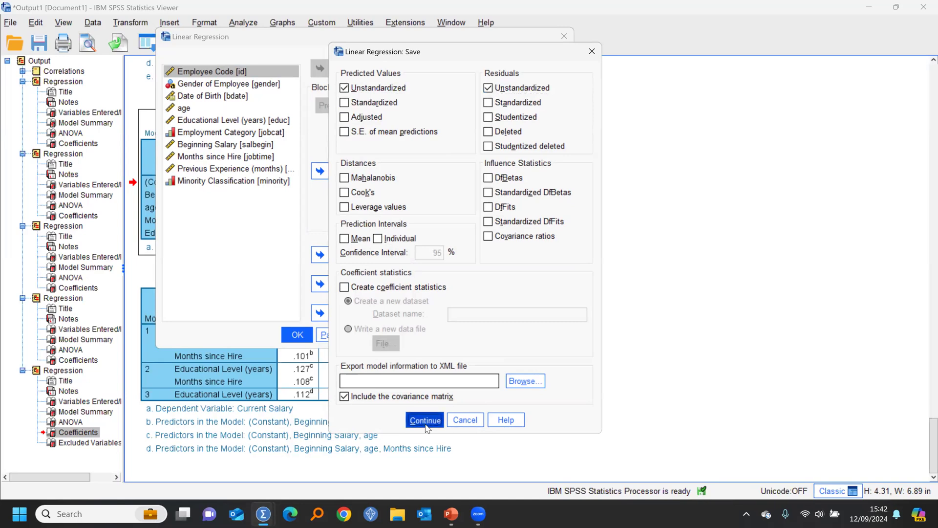
click(298, 335)
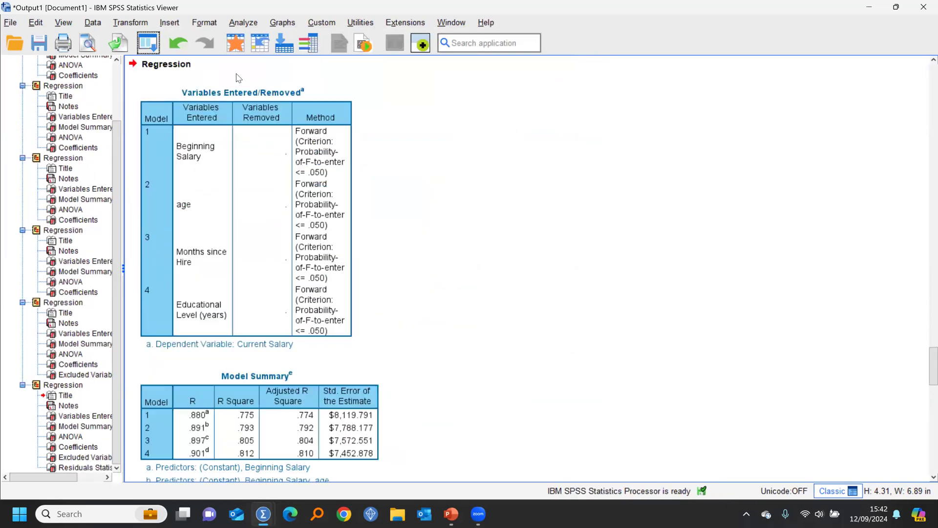
Step: Set the decimals of the saved PRE_1 and RES_1 variables to 0 in the dataset's variable definitions
click(236, 43)
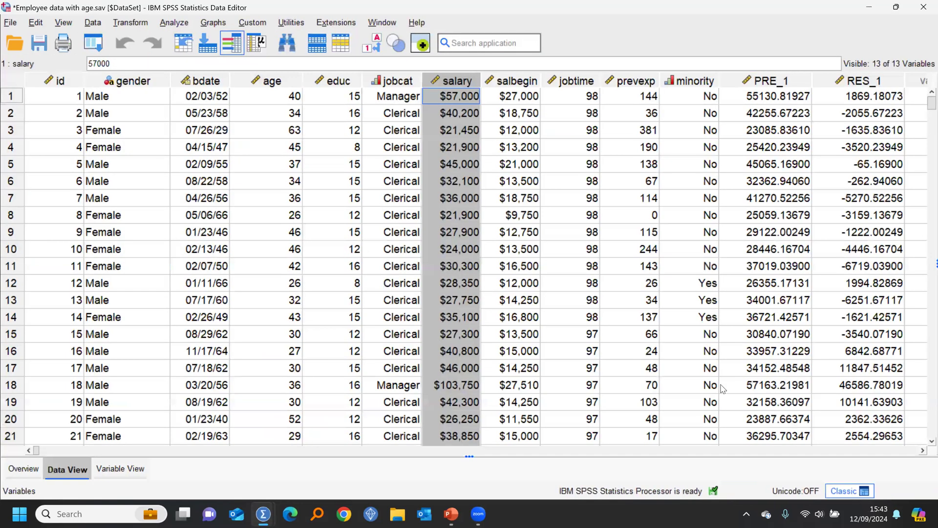
double_click(767, 81)
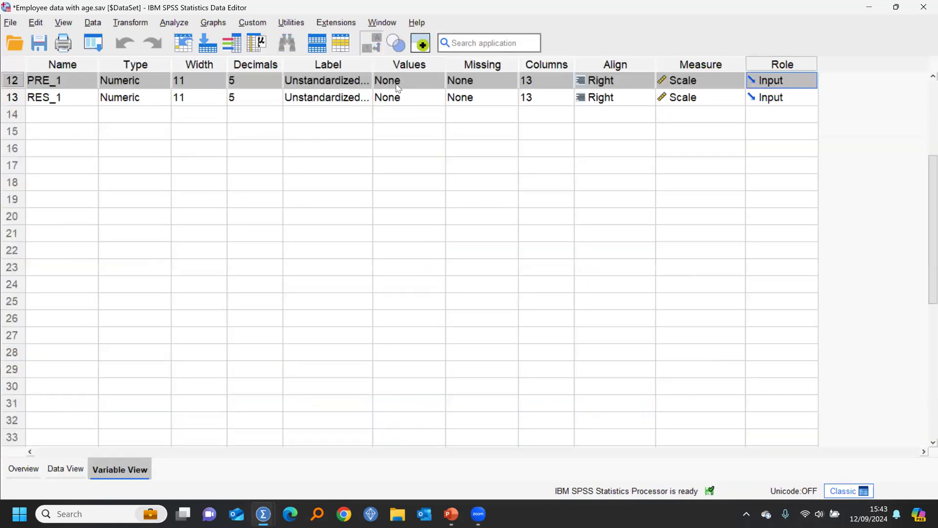
click(273, 83)
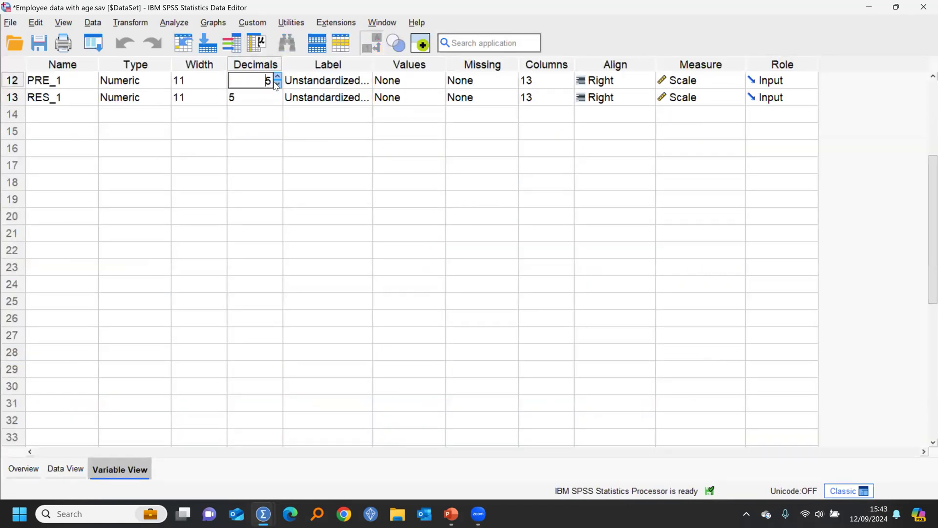
click(278, 85)
click(278, 85)
click(277, 97)
click(277, 94)
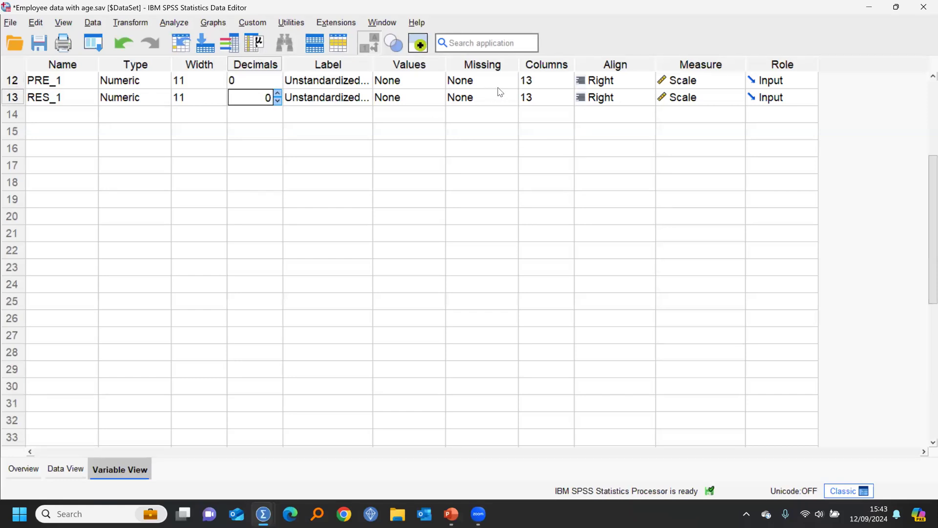
Step: Change the variable type of both PRE_1 and RES_1 to Dollar
click(160, 84)
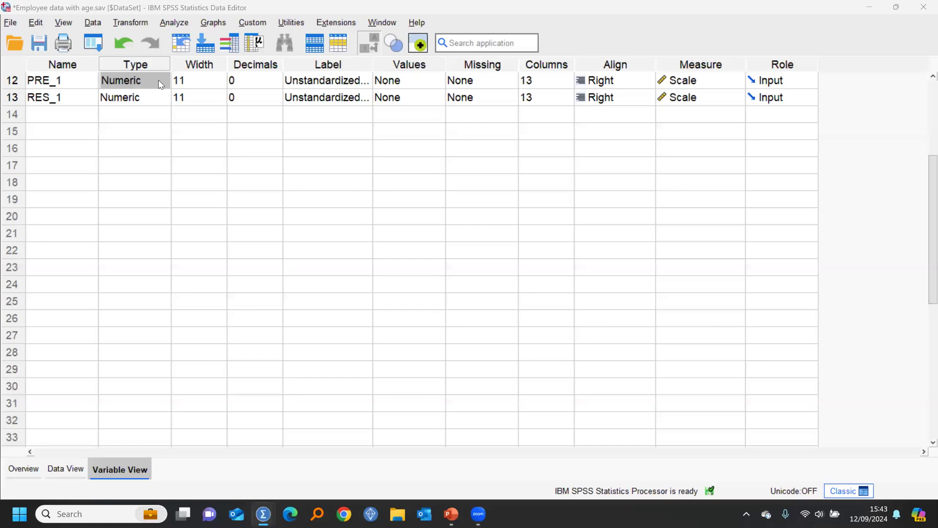
click(161, 84)
click(327, 243)
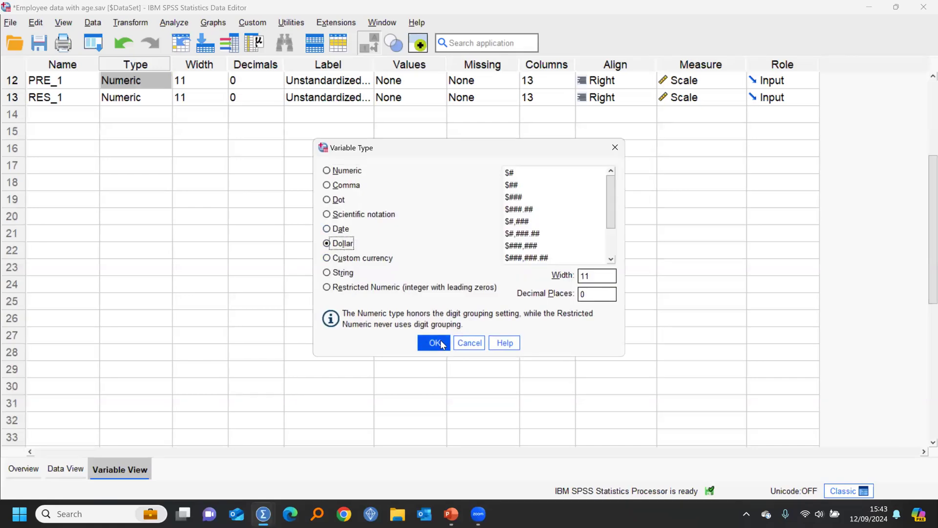
click(434, 342)
click(161, 98)
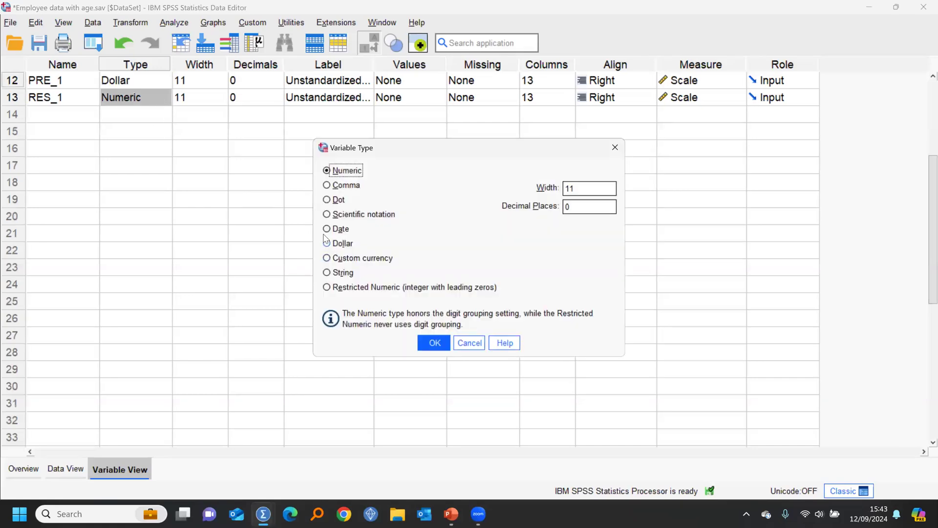
click(327, 243)
click(434, 342)
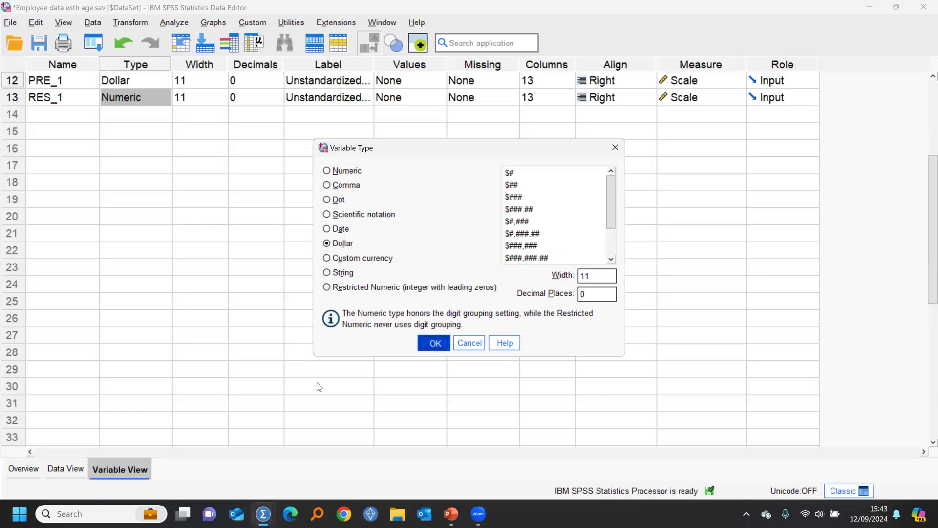
Step: Review the predicted values and residuals in the data, and examine the salary and PRE_1 cells of case 475
click(68, 469)
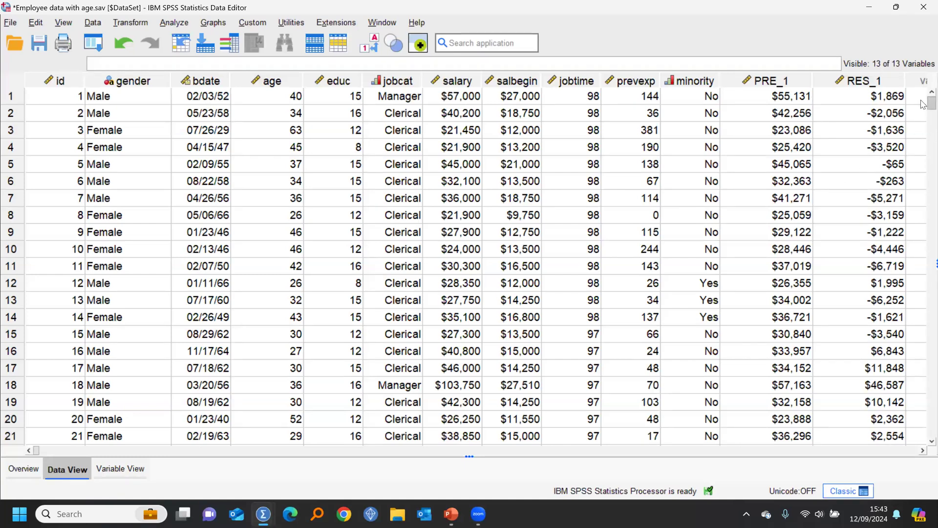
drag(921, 103, 922, 410)
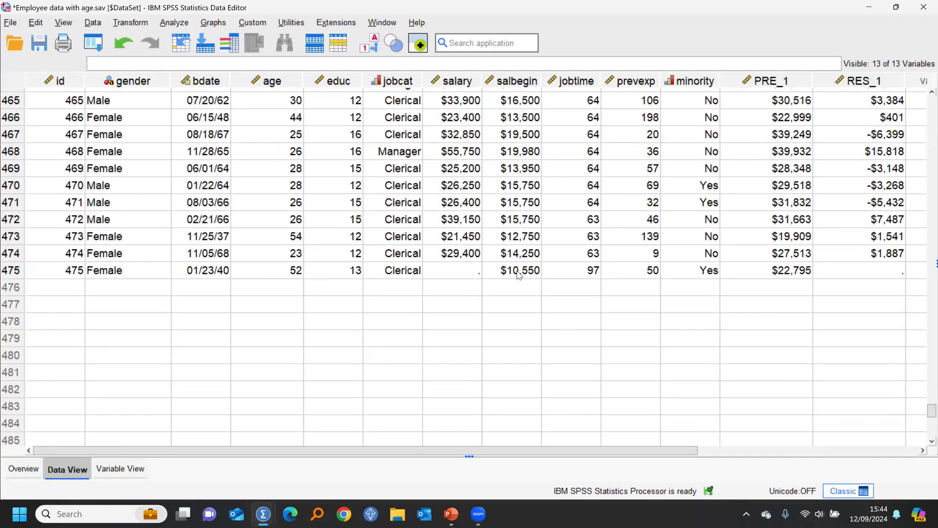
click(459, 273)
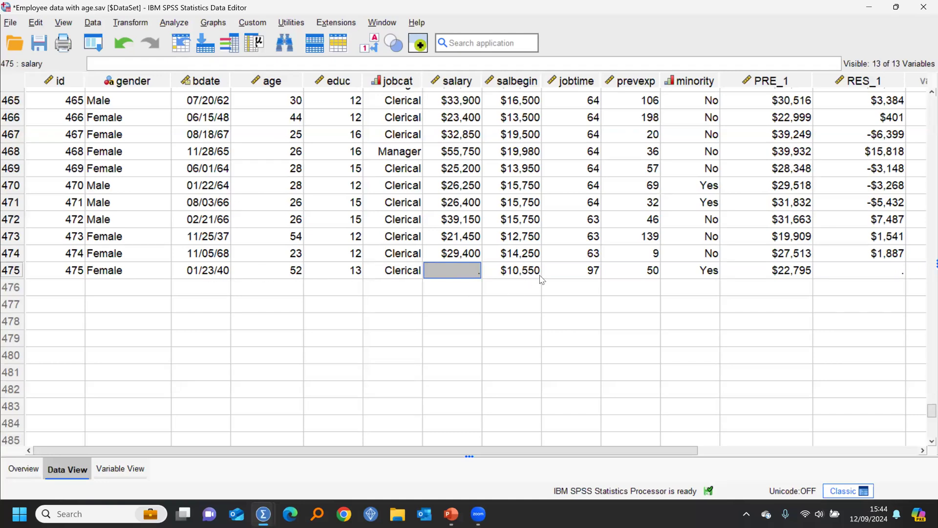
click(770, 270)
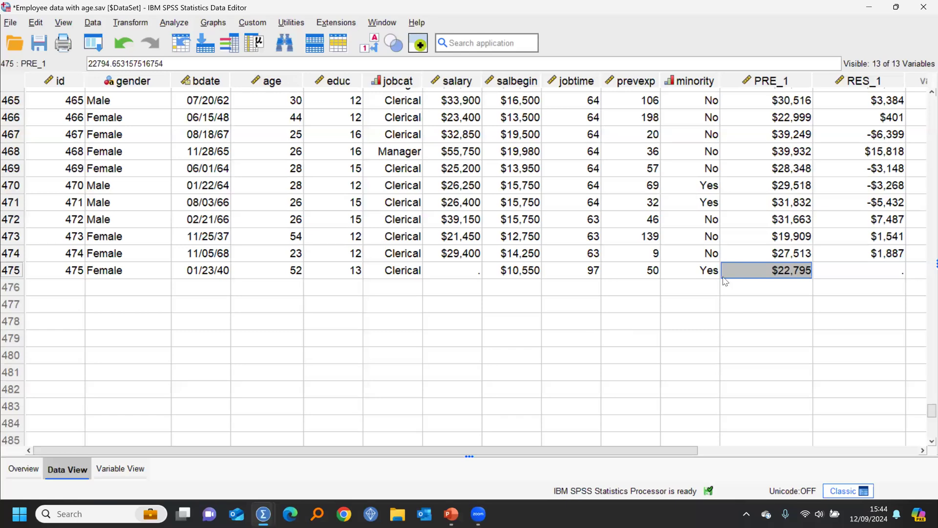
Step: Reopen the Linear Regression setup and exclude unstandardized residuals from its save options
click(100, 44)
click(106, 62)
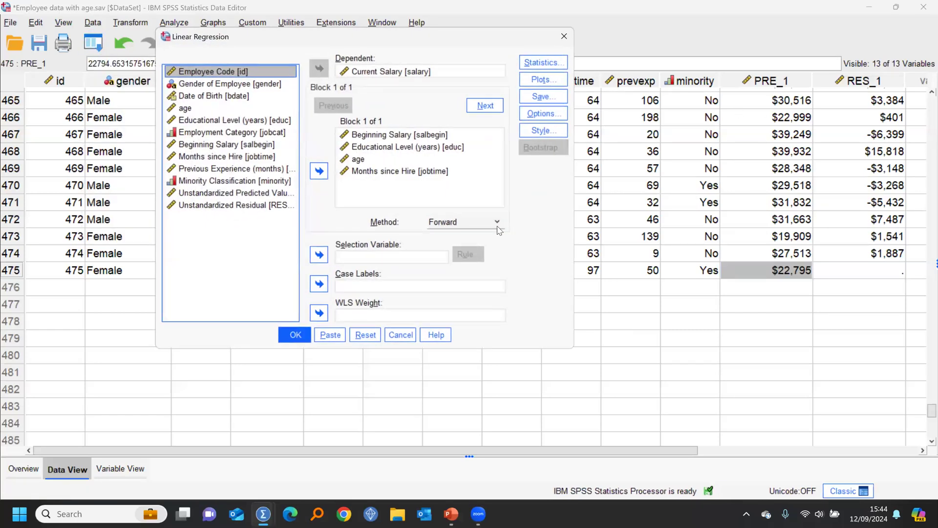
click(548, 96)
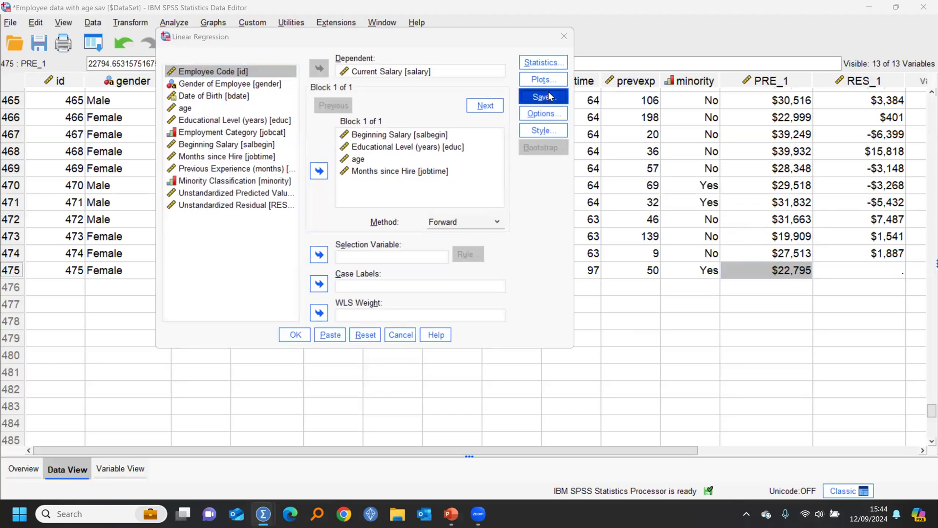
click(510, 91)
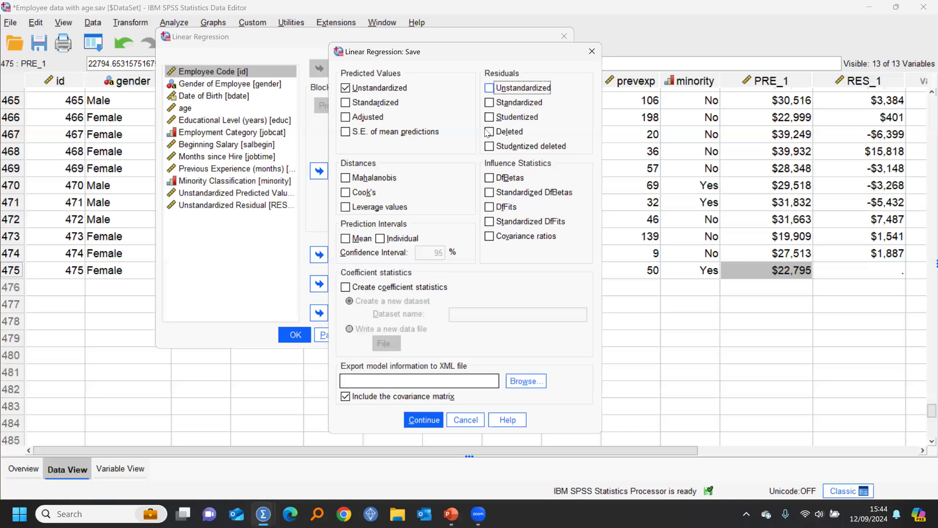
Step: Choose regression_webinar.xml as the XML file for exporting the model information, allow its replacement, and cancel the regression without running it
click(498, 386)
click(525, 380)
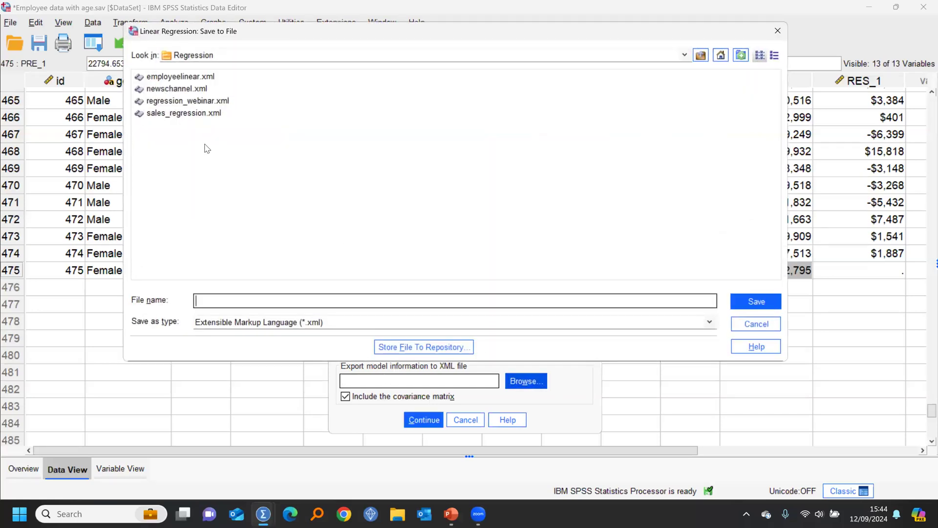
click(176, 101)
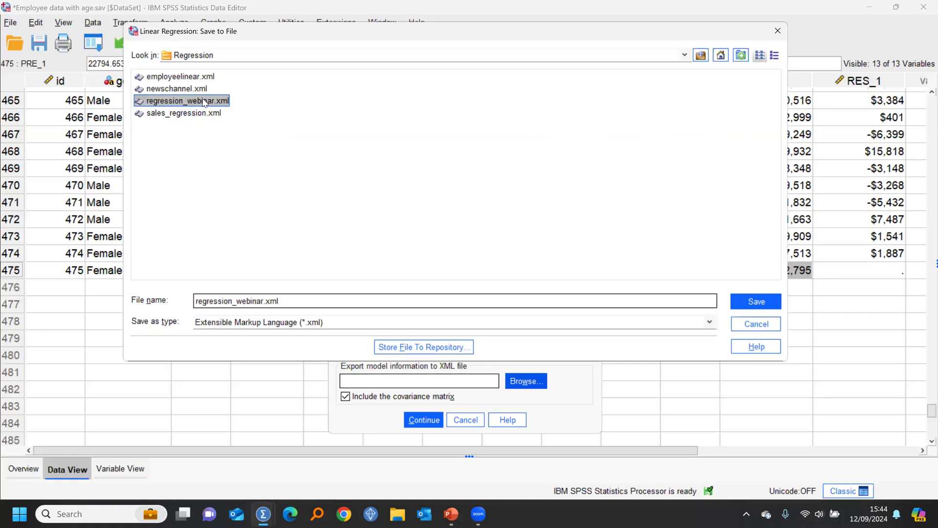
click(755, 302)
click(442, 224)
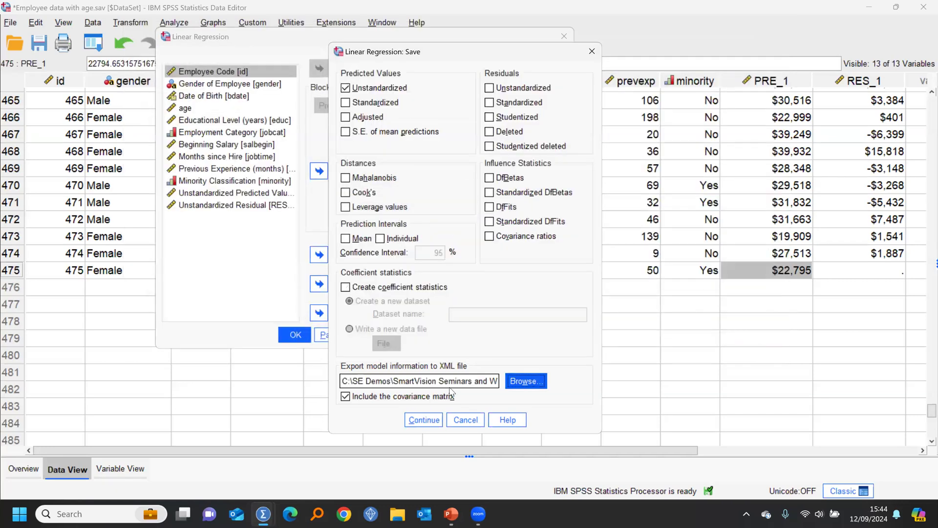
click(417, 421)
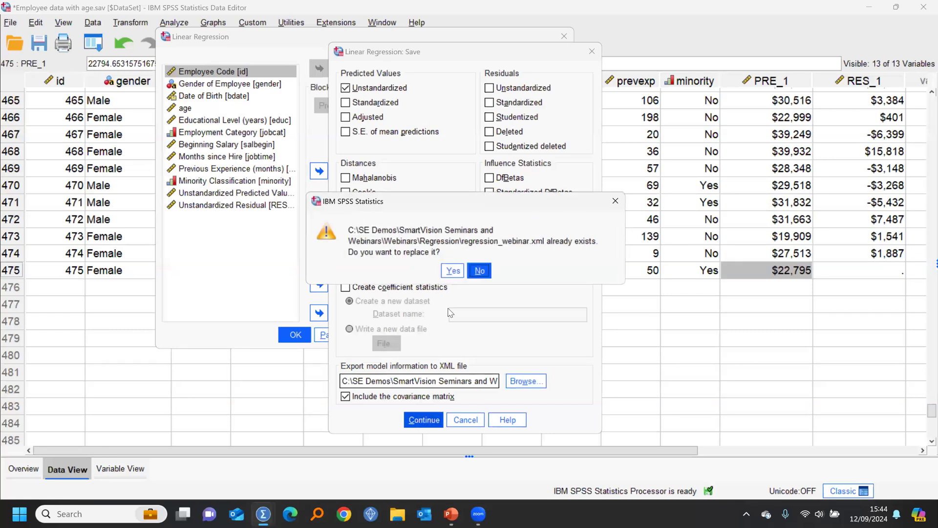
click(453, 271)
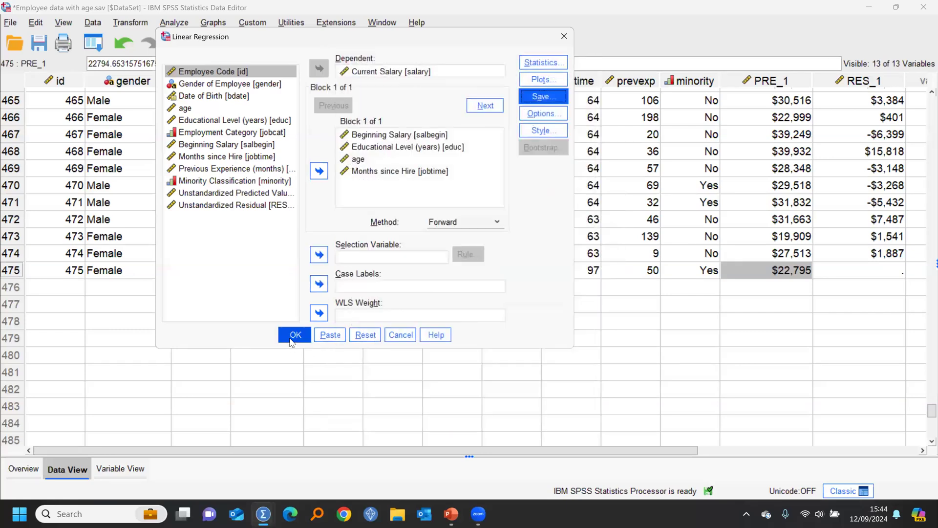
click(400, 334)
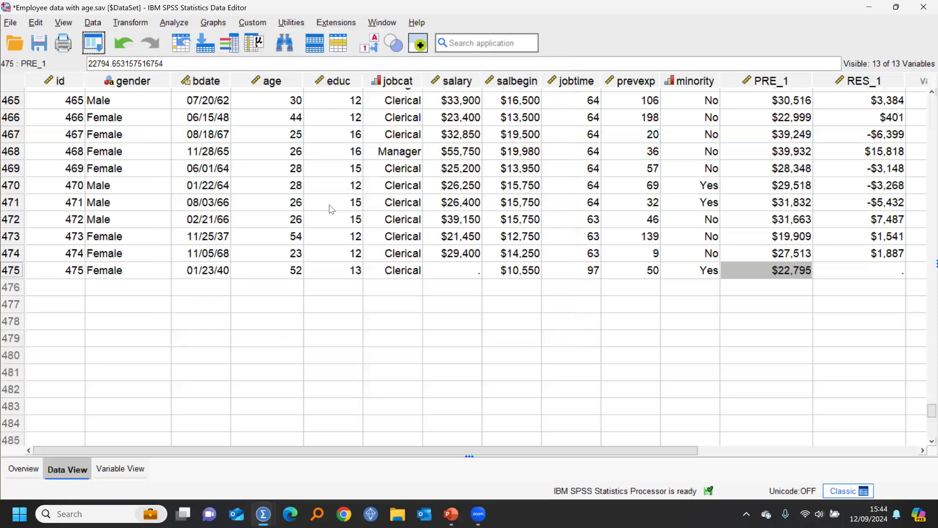
Step: Delete the PRE_1, RES_1 and salary variables from the dataset
drag(767, 79, 841, 69)
key(Delete)
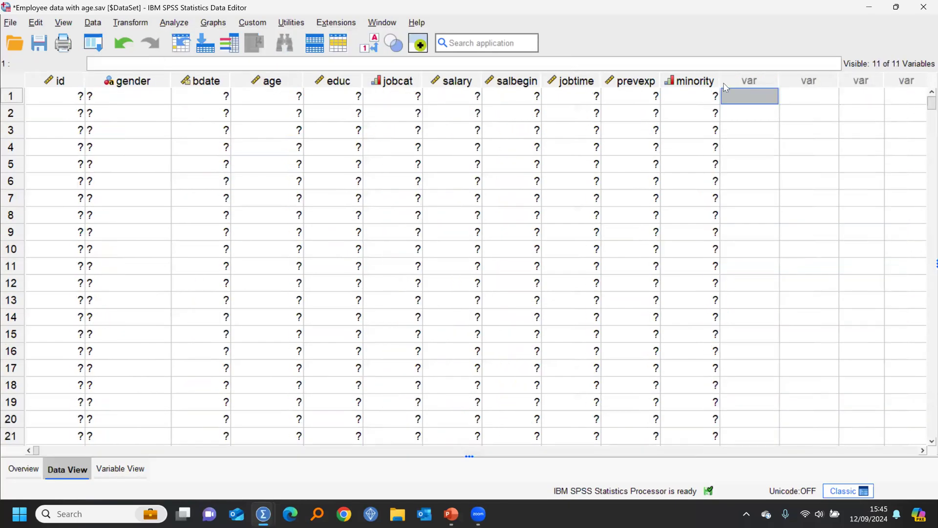
click(466, 82)
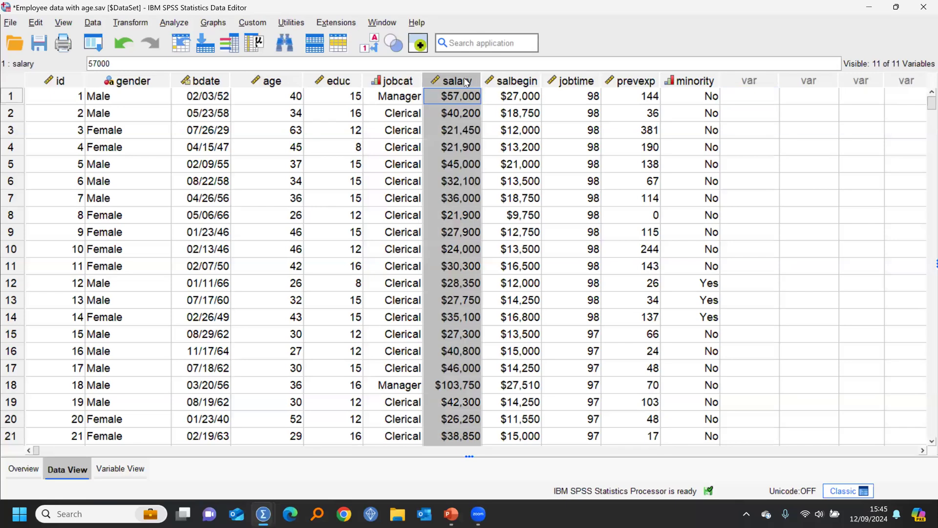
key(Delete)
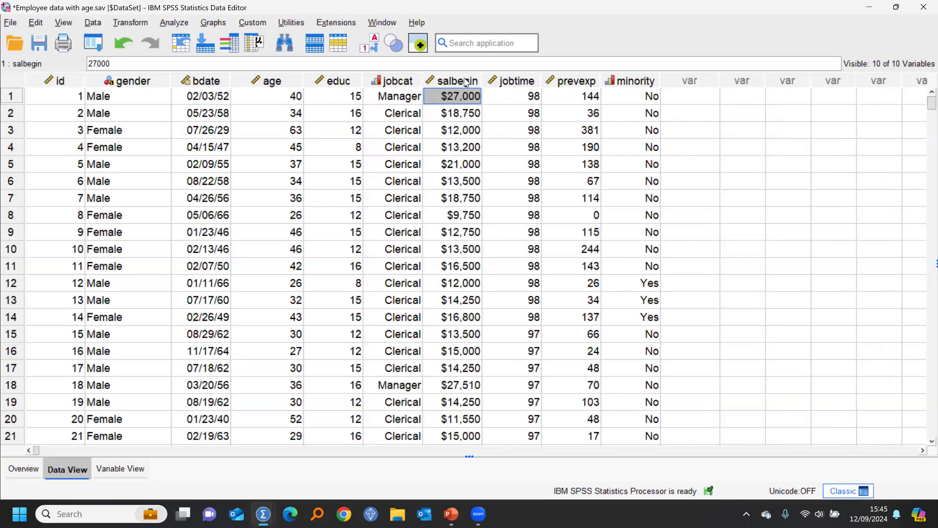
Step: Score the dataset with the regression_webinar.xml model in the Scoring Wizard, creating only the Predicted Value field
click(292, 24)
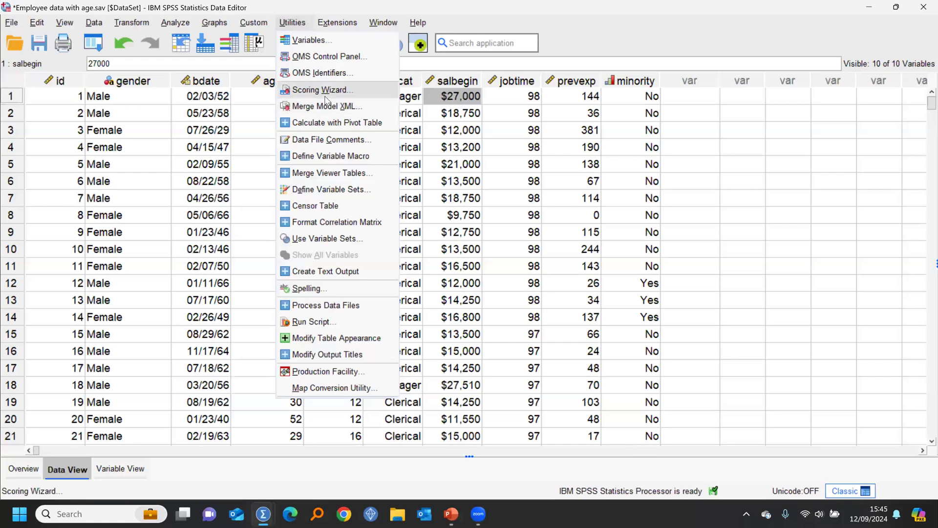
click(325, 91)
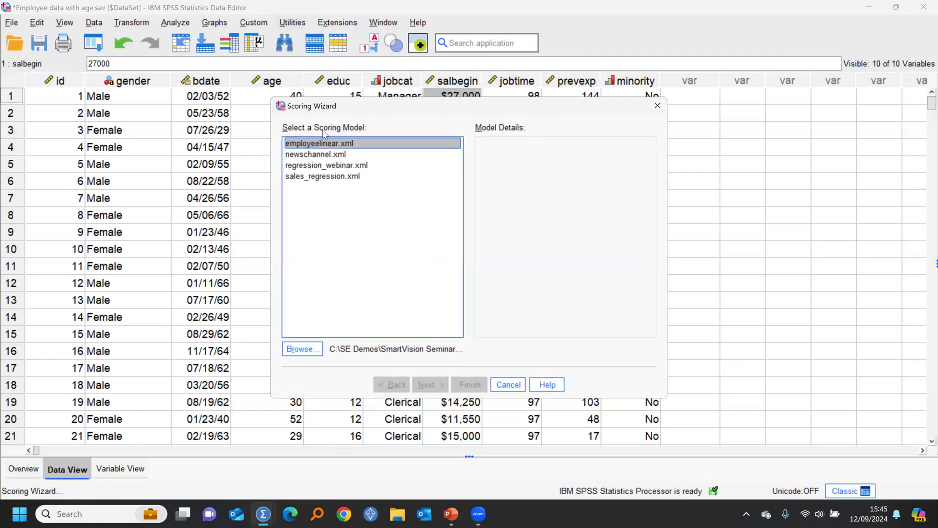
click(326, 165)
click(430, 384)
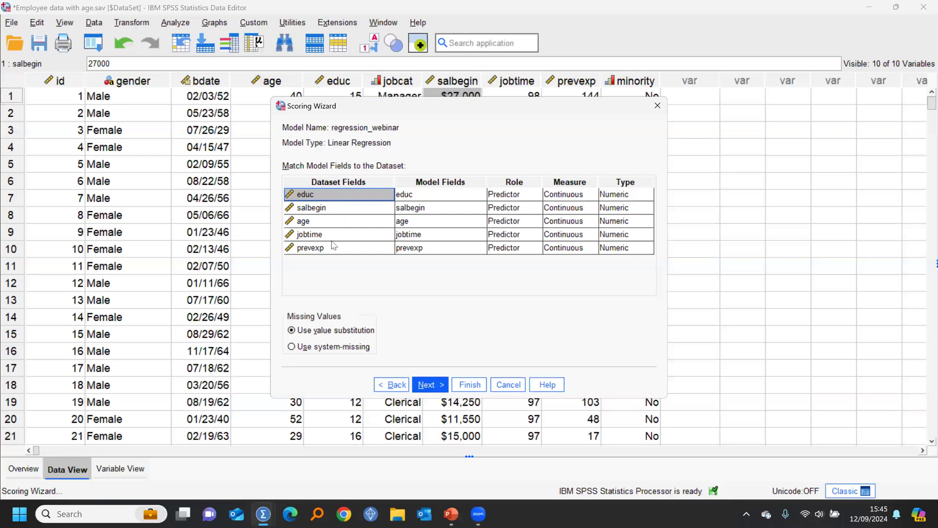
click(429, 384)
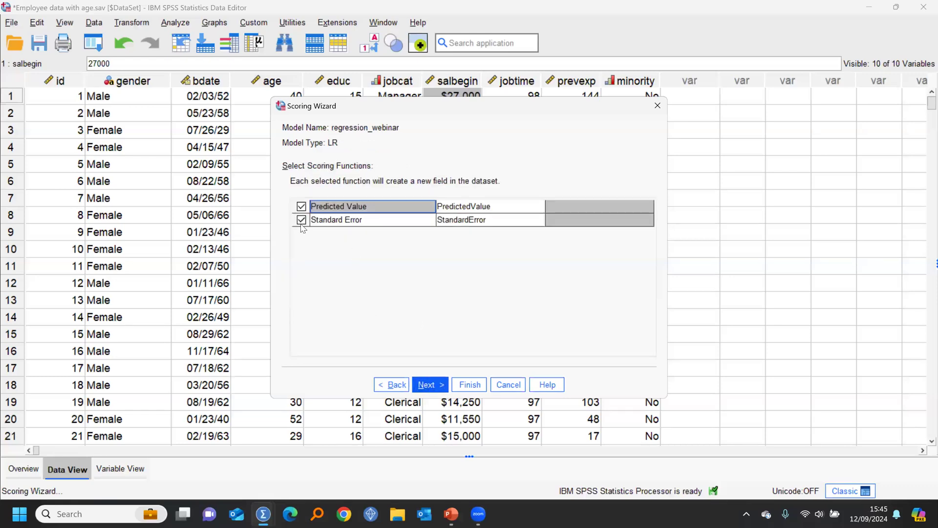
click(301, 220)
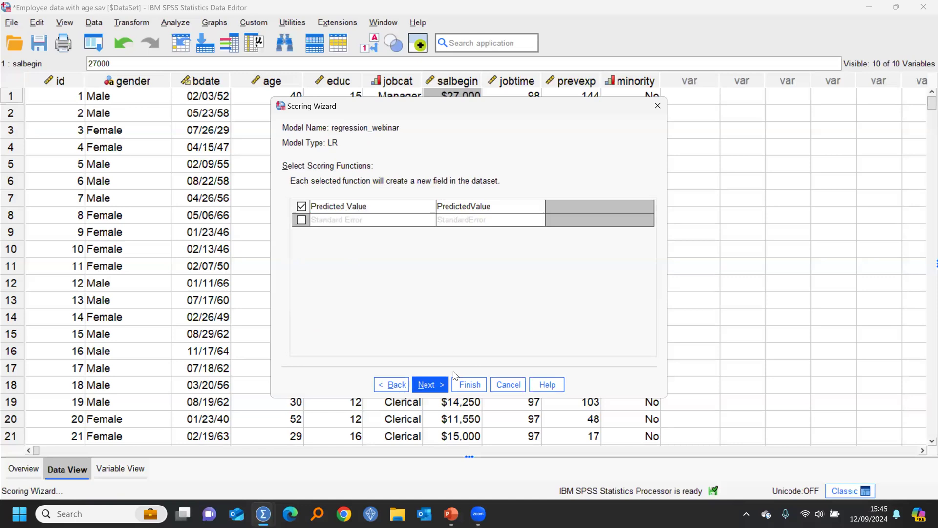
click(428, 384)
click(467, 384)
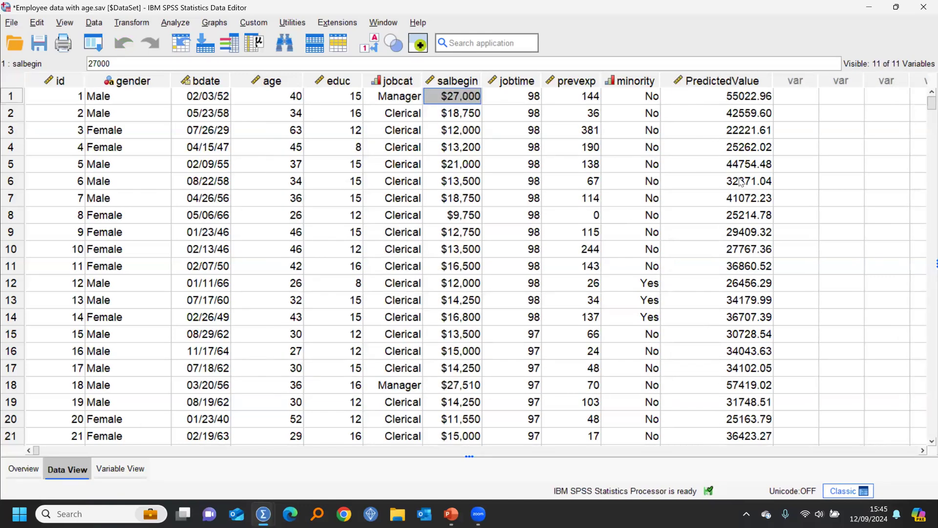
Step: Delete the PredictedValue variable from the dataset
click(718, 81)
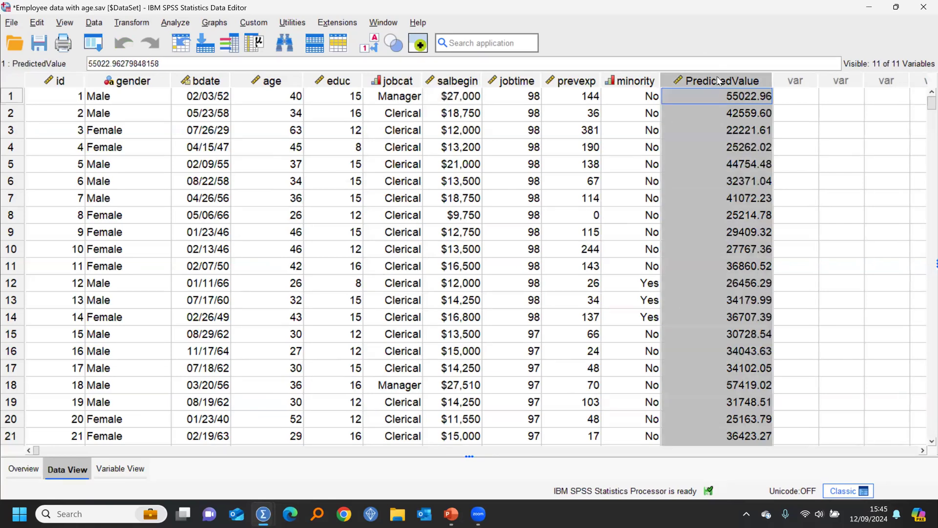
key(Delete)
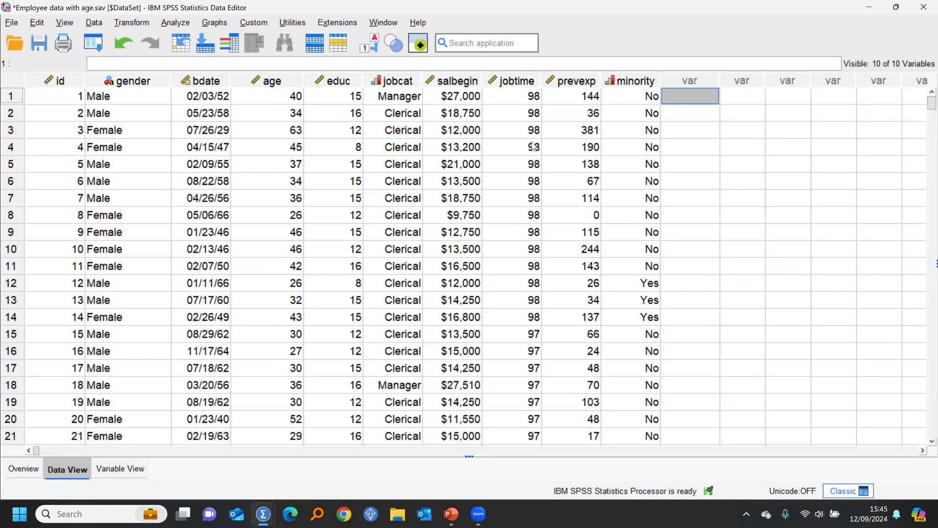
Step: Switch to the PowerPoint slide show and advance to the slide on predicting category outcomes
mouse_move(452, 514)
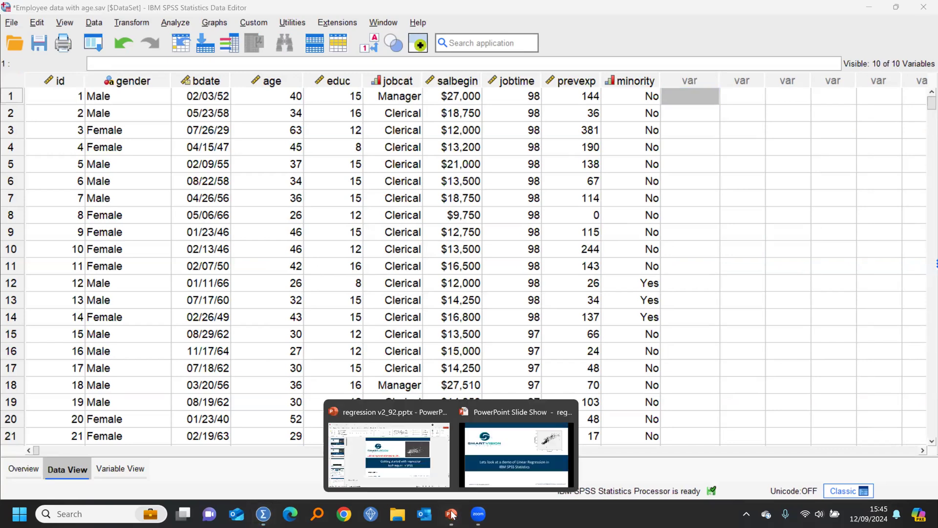
click(505, 458)
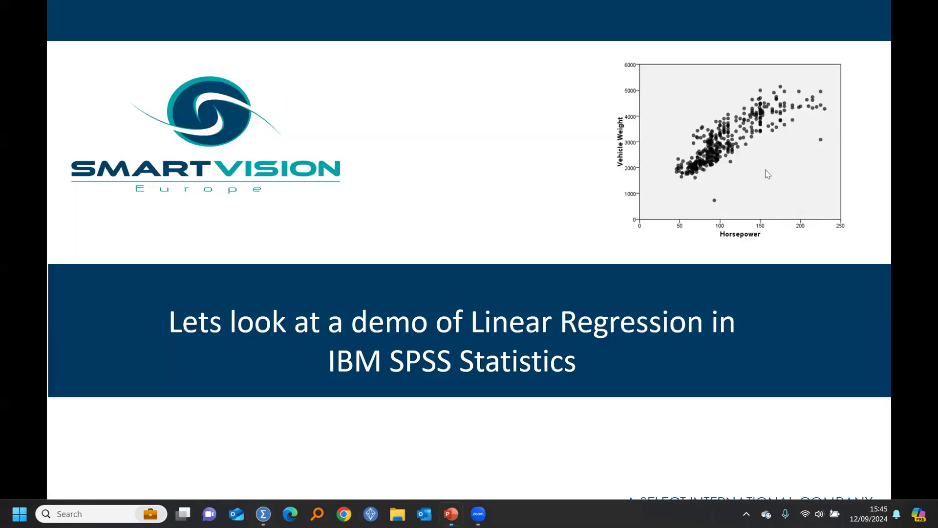
click(695, 191)
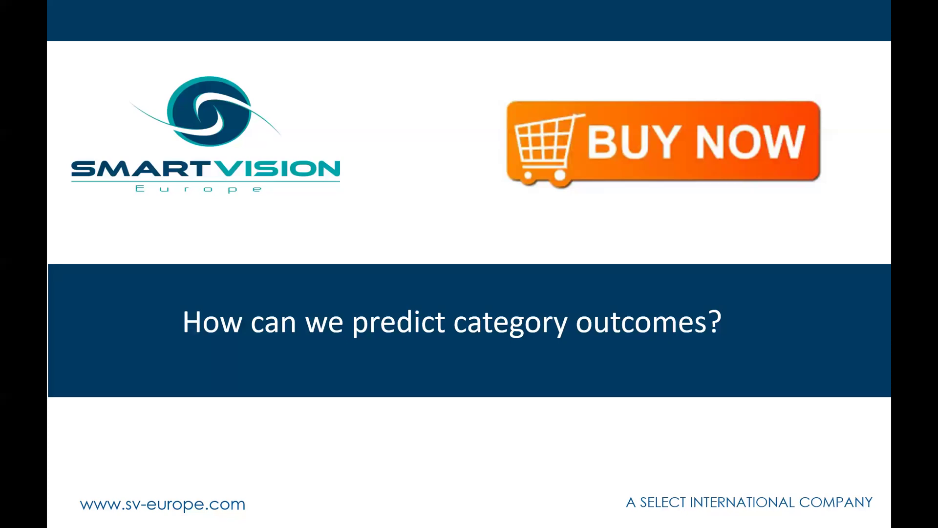
Step: Advance to the Logistic Regression slide, and open Newschannel_for_logistic.sav in SPSS Statistics without saving the employee dataset's changes
key(Right)
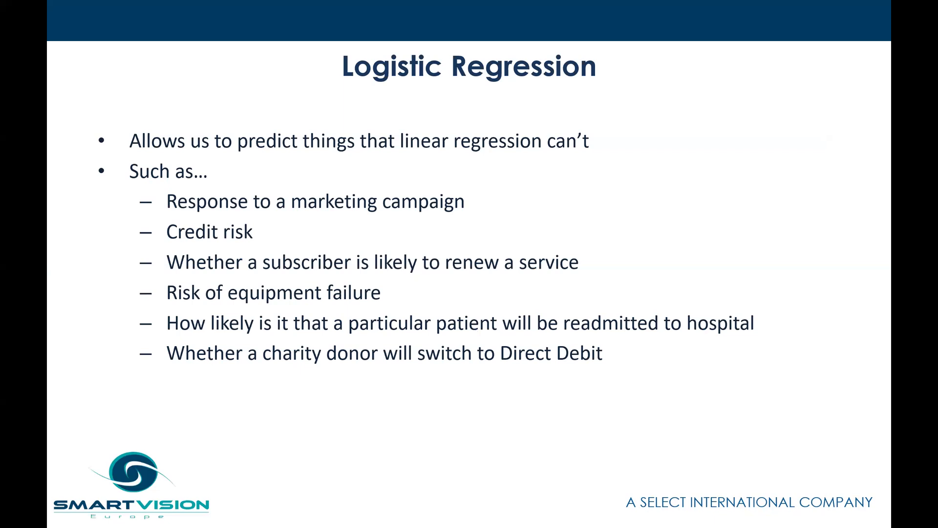
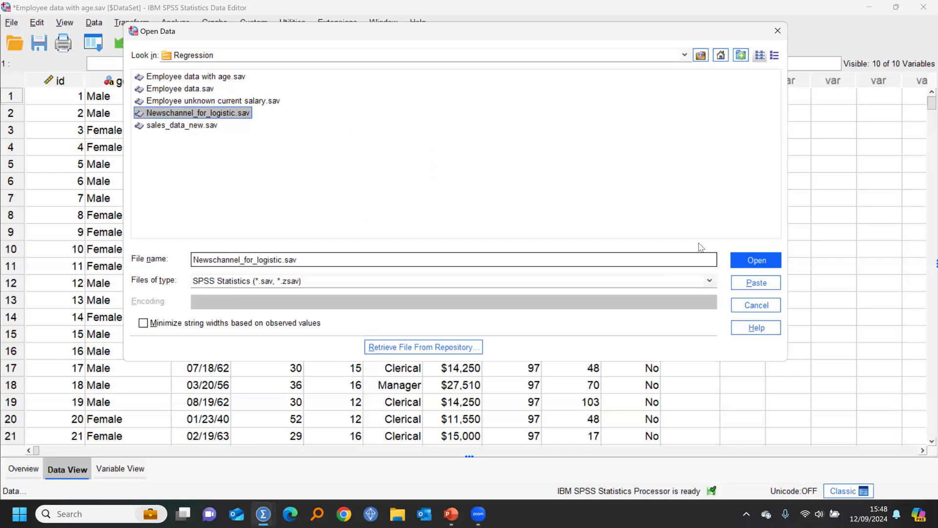
click(756, 260)
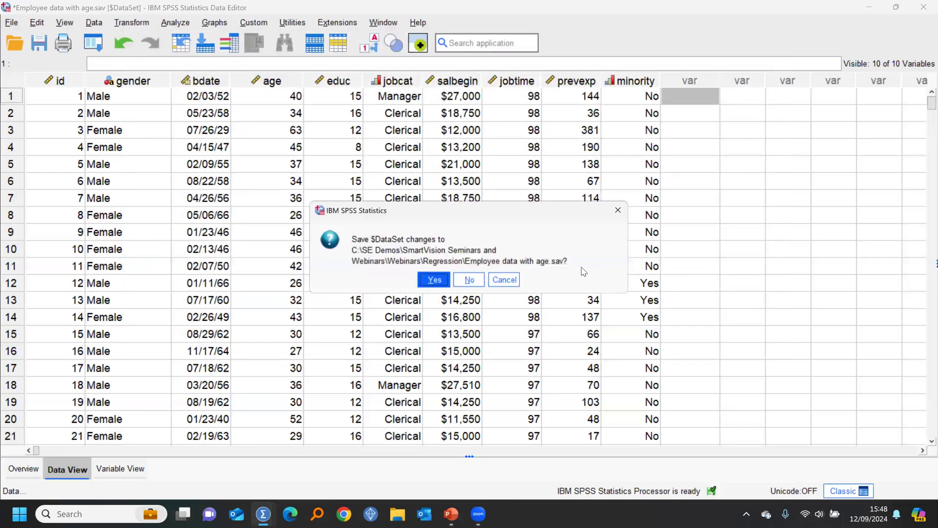
click(469, 279)
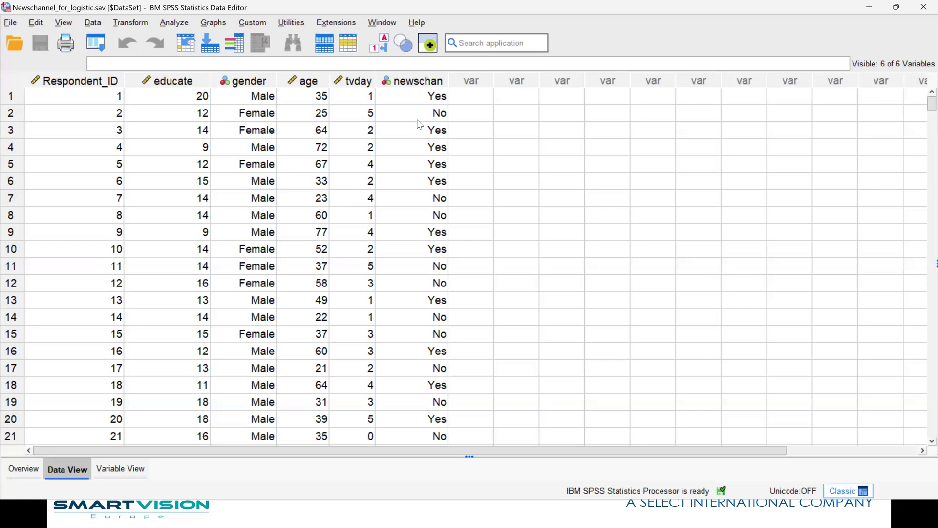
Step: Run descriptive statistics on the newschan variable and return to the Data Editor
right_click(420, 120)
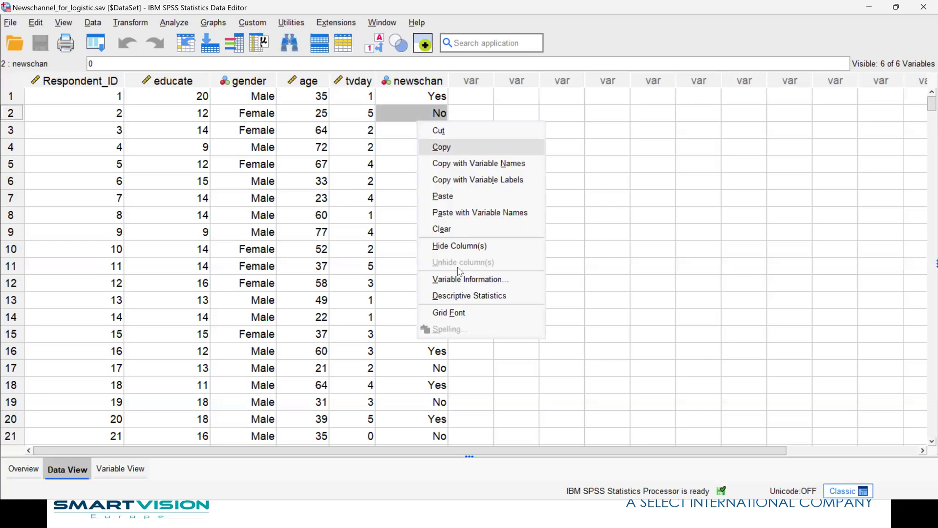
click(469, 296)
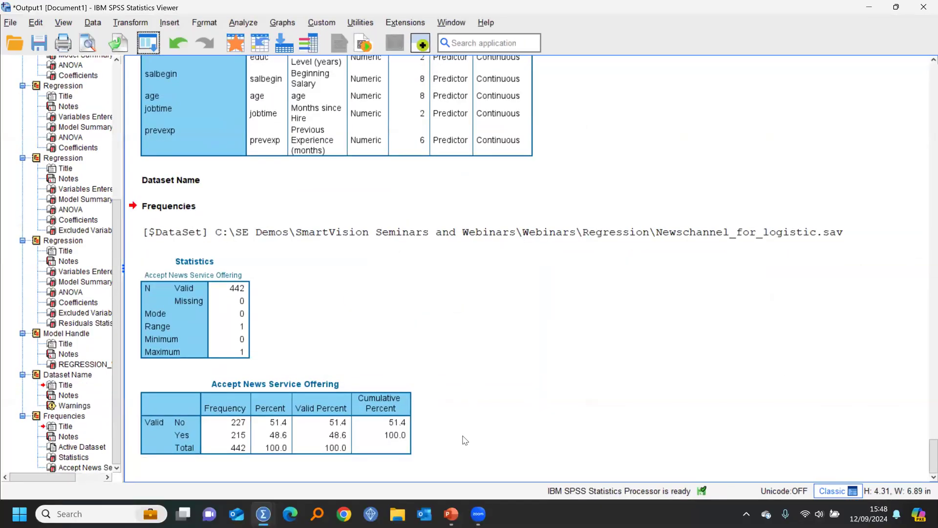
click(237, 42)
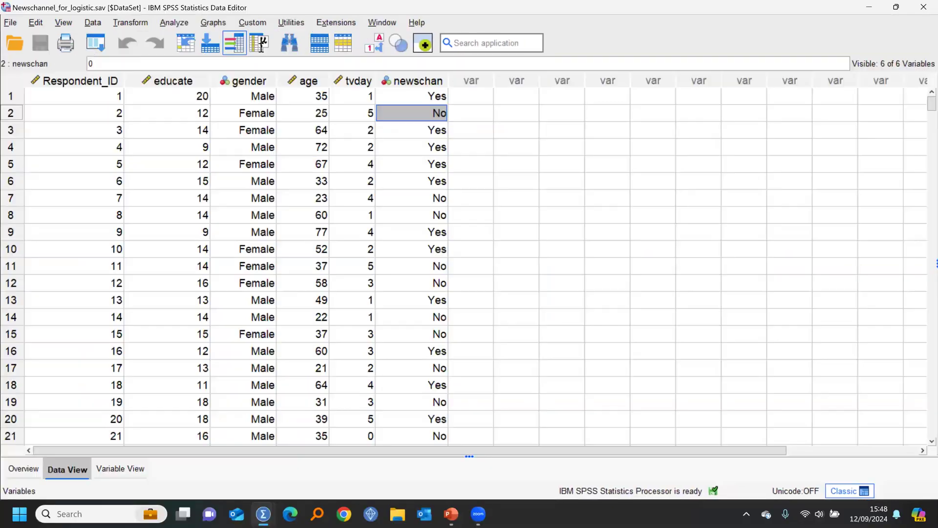
Step: Check the tvday and educate variable details and the numeric codes behind the value labels, leaving the labels displayed
click(375, 47)
click(375, 48)
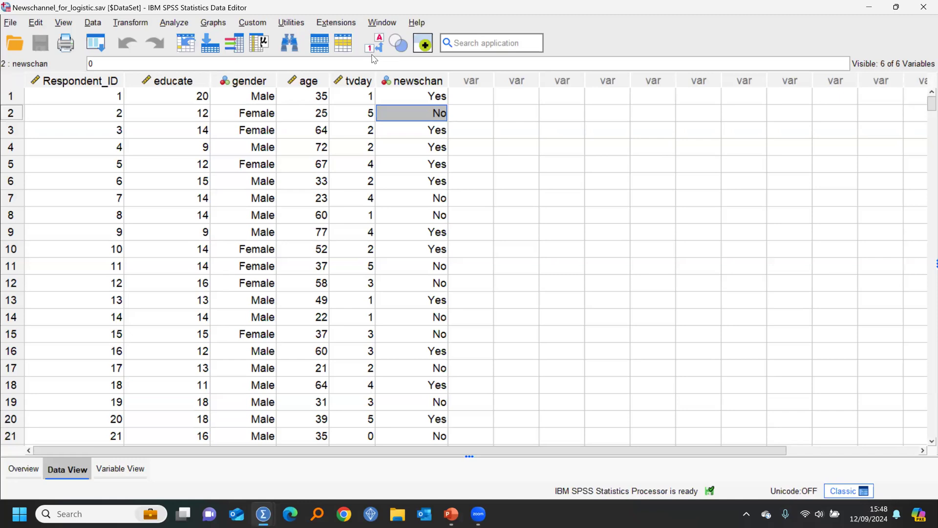
mouse_move(353, 82)
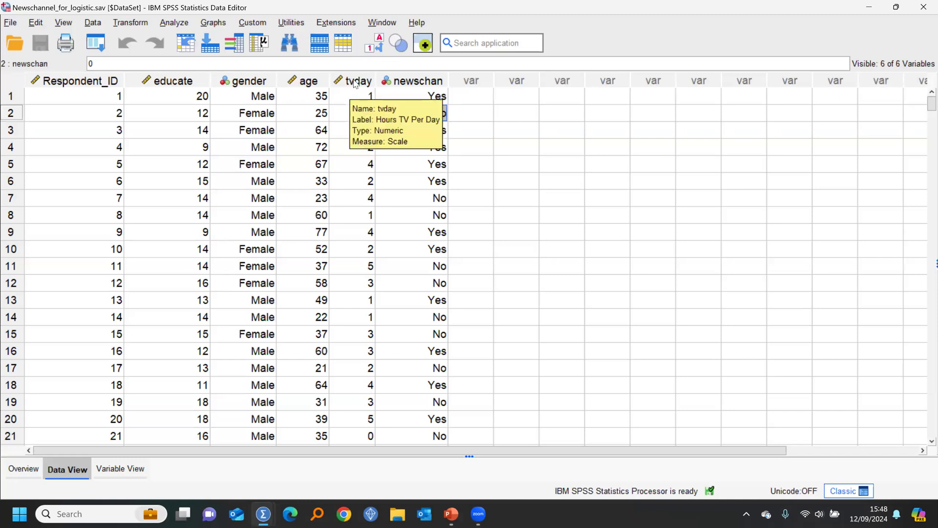
mouse_move(177, 82)
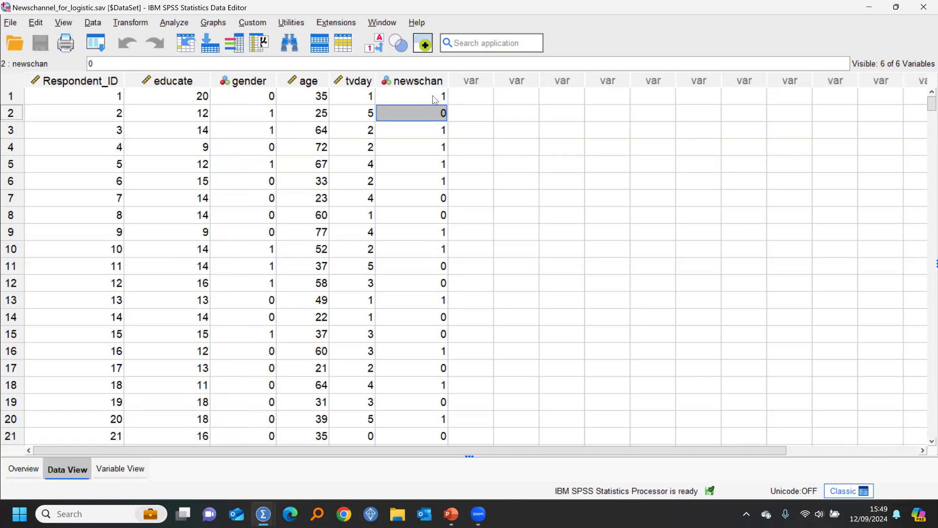
click(380, 44)
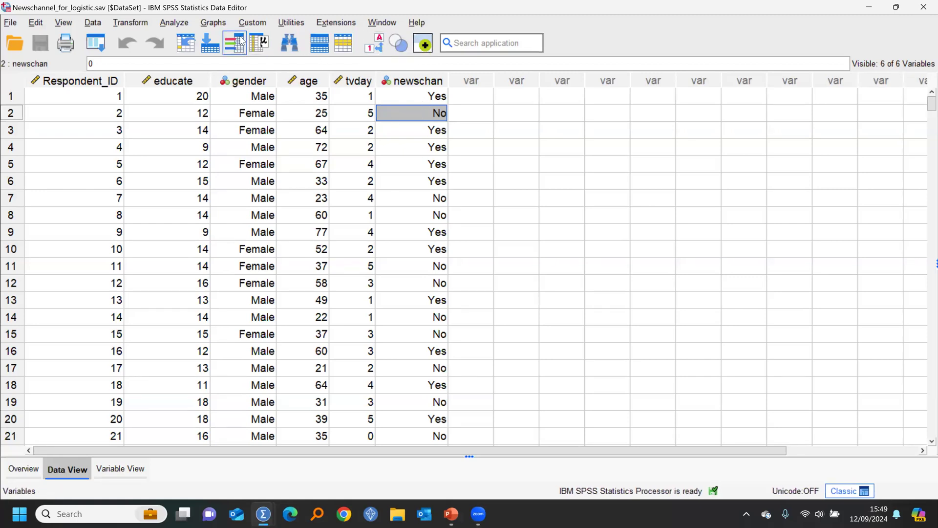
Step: Set up a Binary Logistic regression with Accept News Service Offering [newschan] as the dependent variable
click(179, 23)
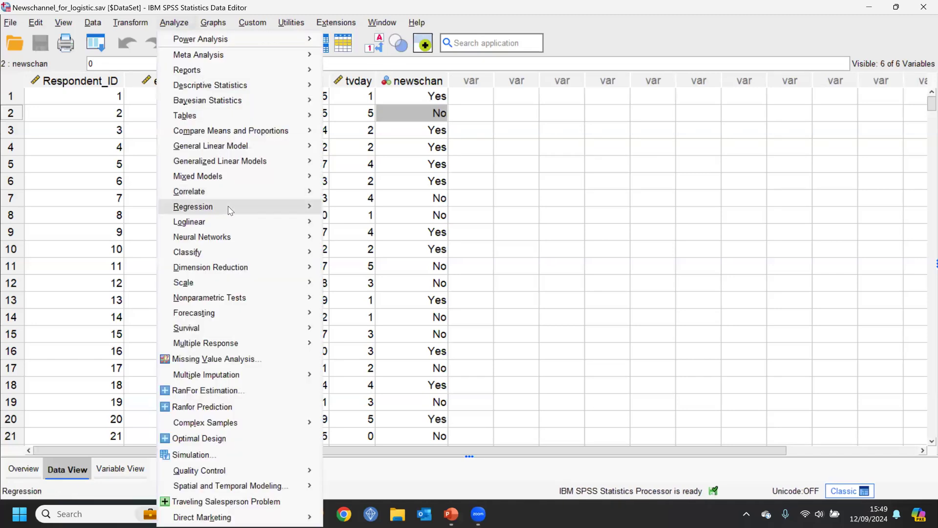
mouse_move(230, 210)
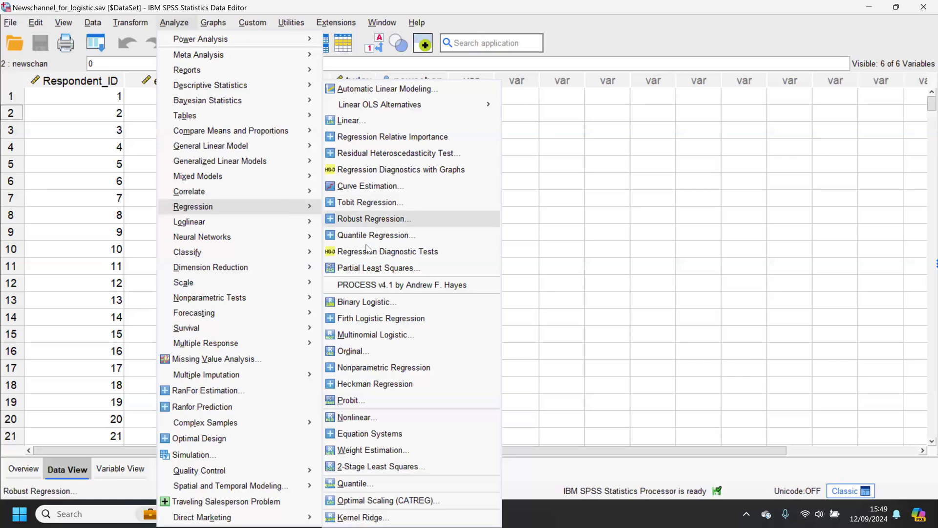
click(378, 303)
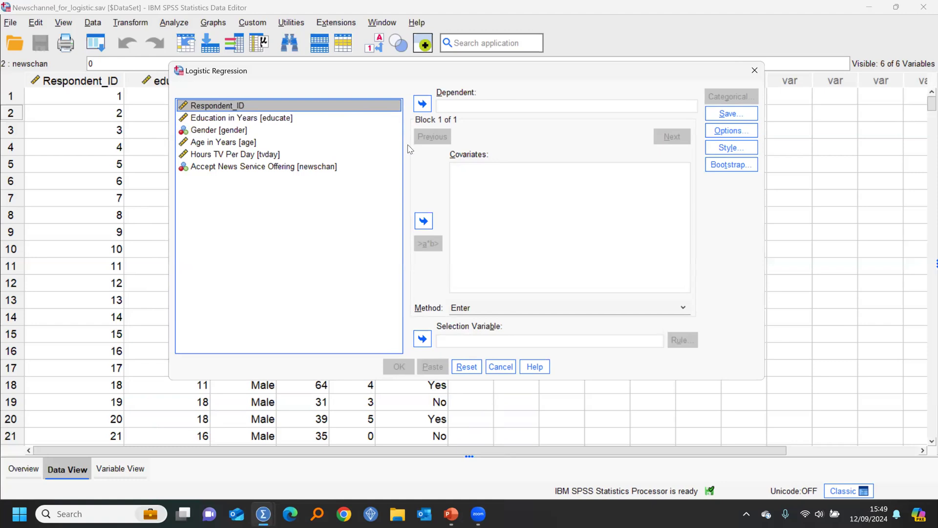
click(220, 166)
click(423, 104)
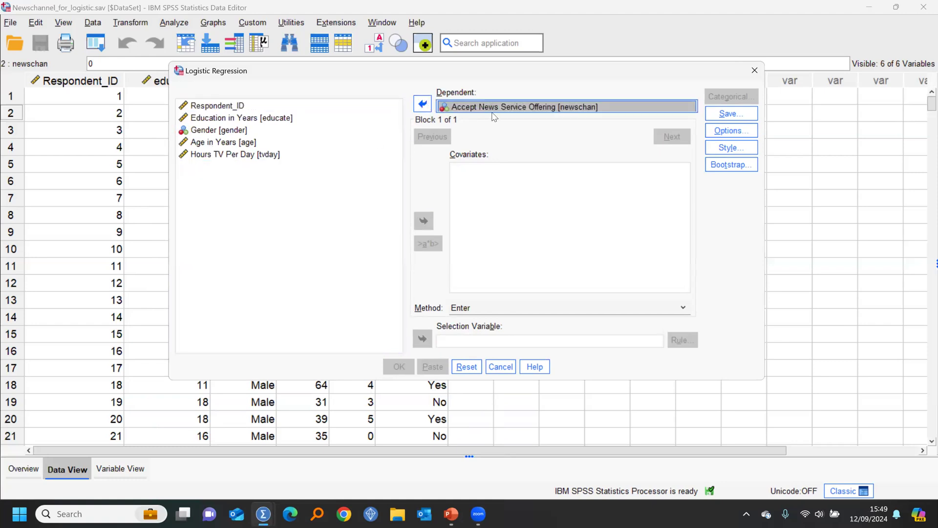
Step: Review the value labels of the dependent variable newschan in its variable information
right_click(488, 109)
click(493, 121)
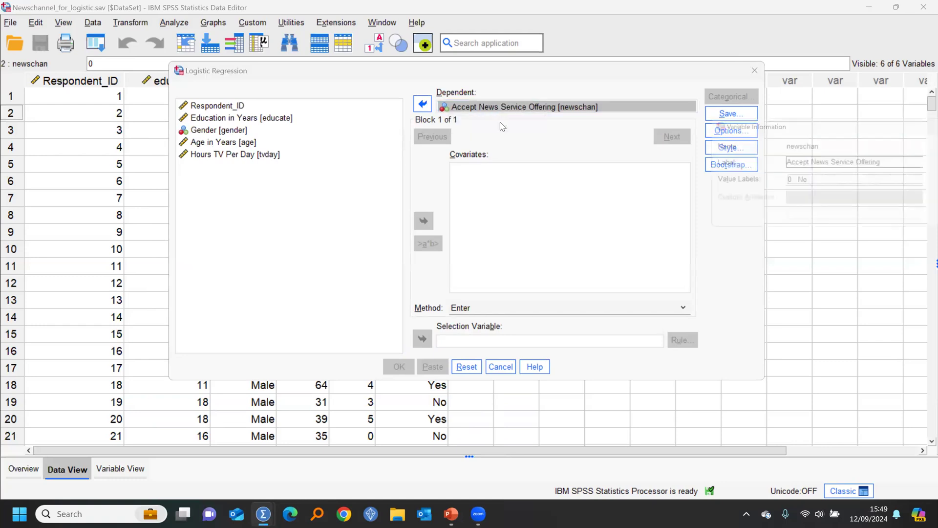
drag(827, 128, 607, 127)
click(635, 181)
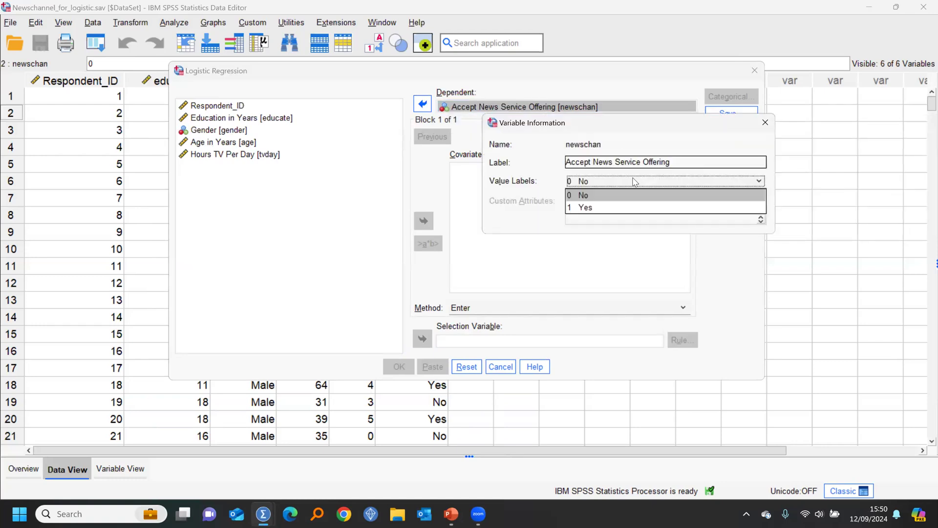
click(766, 122)
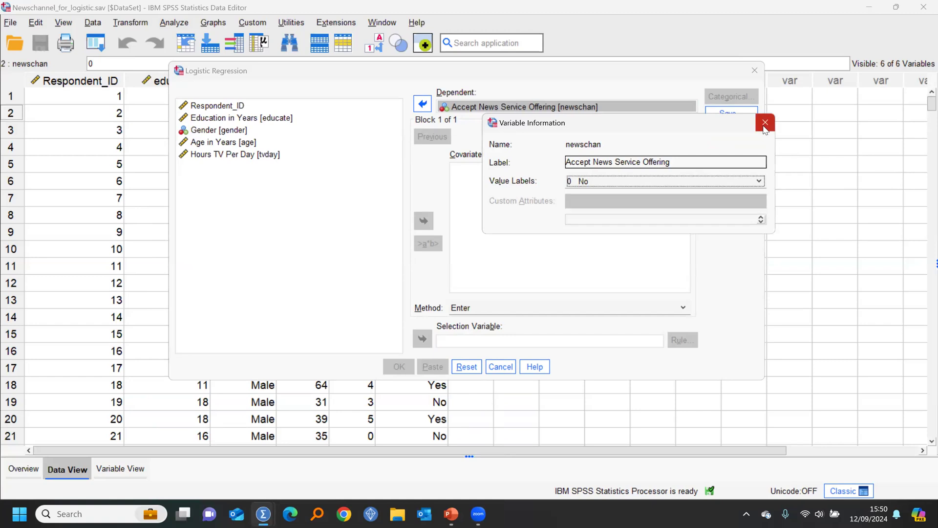
click(765, 122)
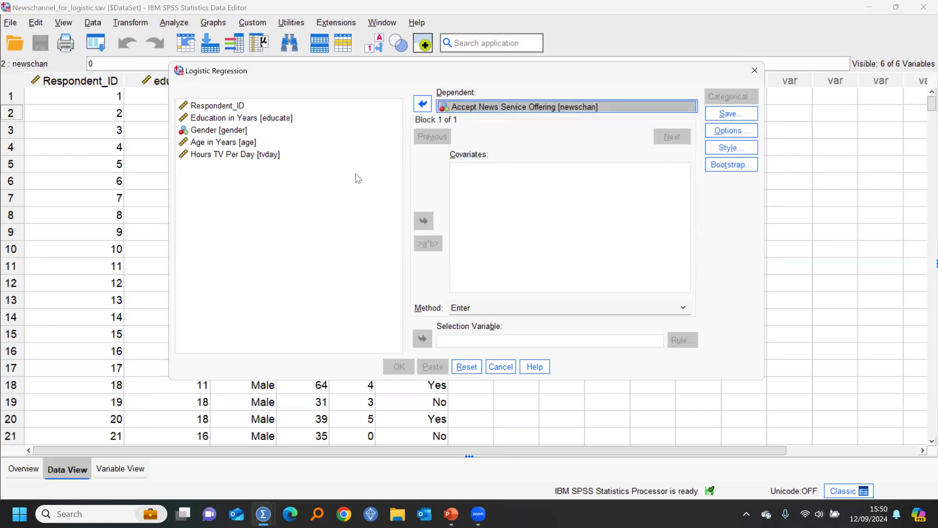
Step: Add Age in Years as the covariate and run the logistic regression with the Enter method
click(221, 143)
click(424, 220)
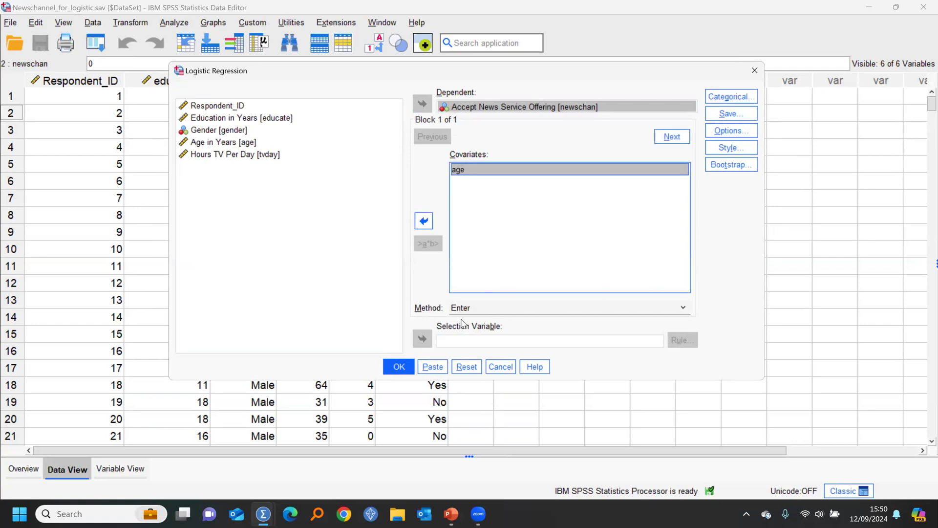
click(395, 368)
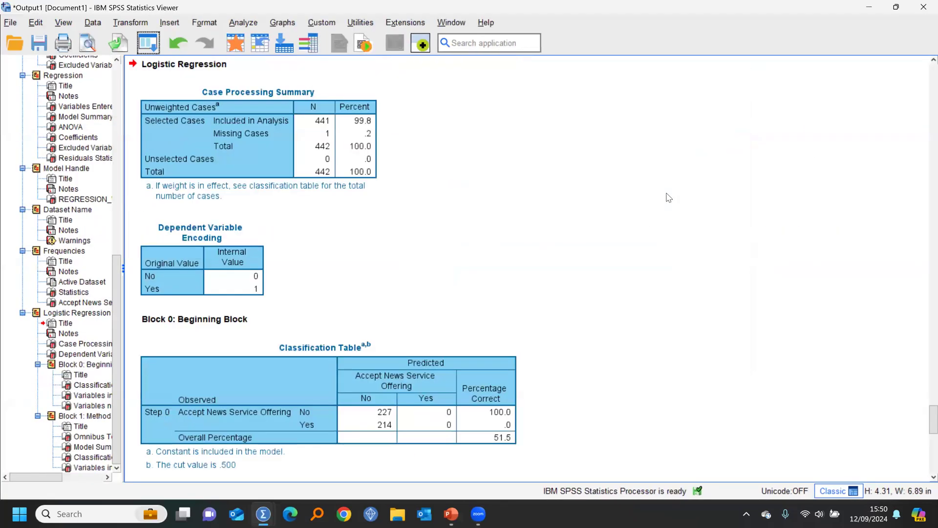
Step: Collapse the Frequencies, Dataset Name and Model Handle sections in the output outline
click(23, 251)
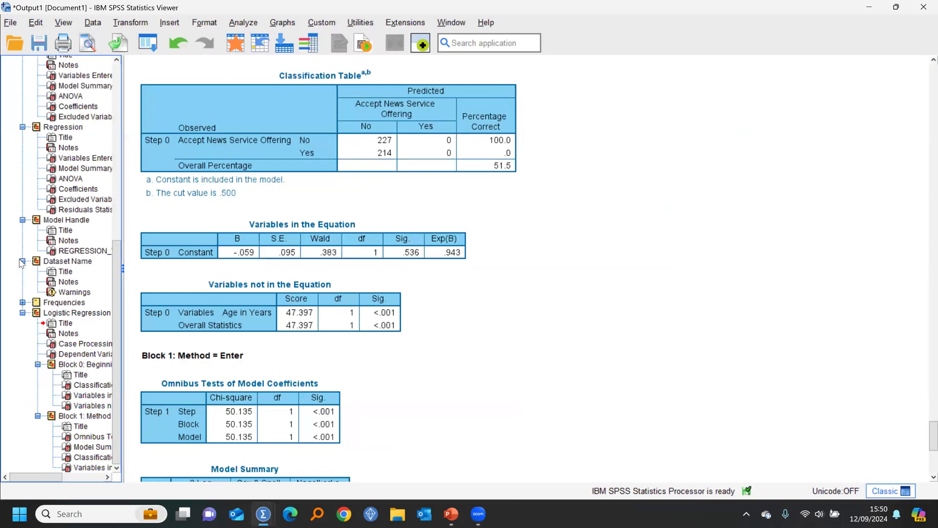
click(22, 261)
click(23, 251)
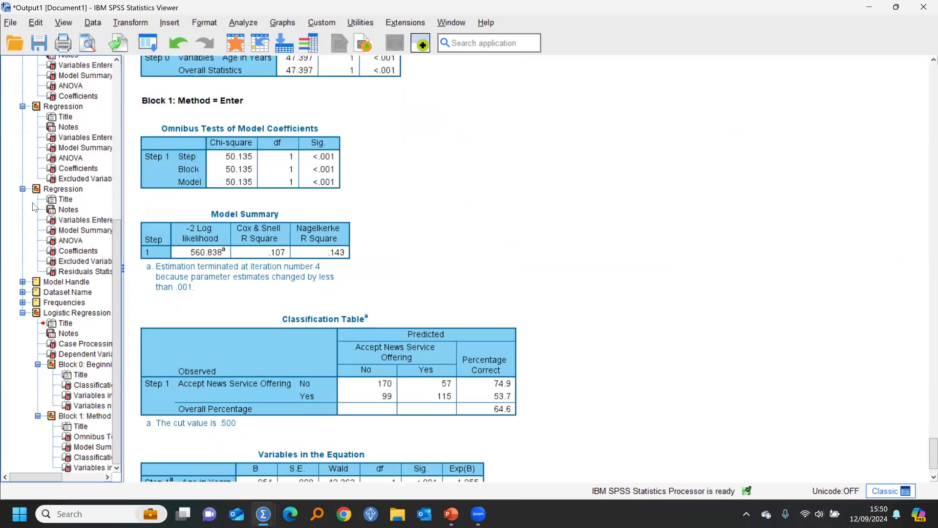
Step: Return to the start of the Logistic Regression output and examine the Block 0 classification and equation tables
click(401, 395)
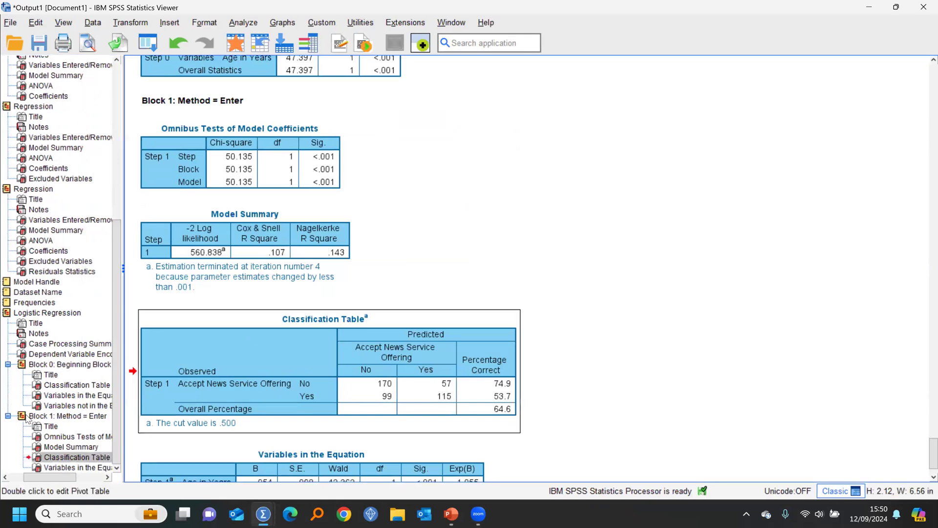
click(21, 313)
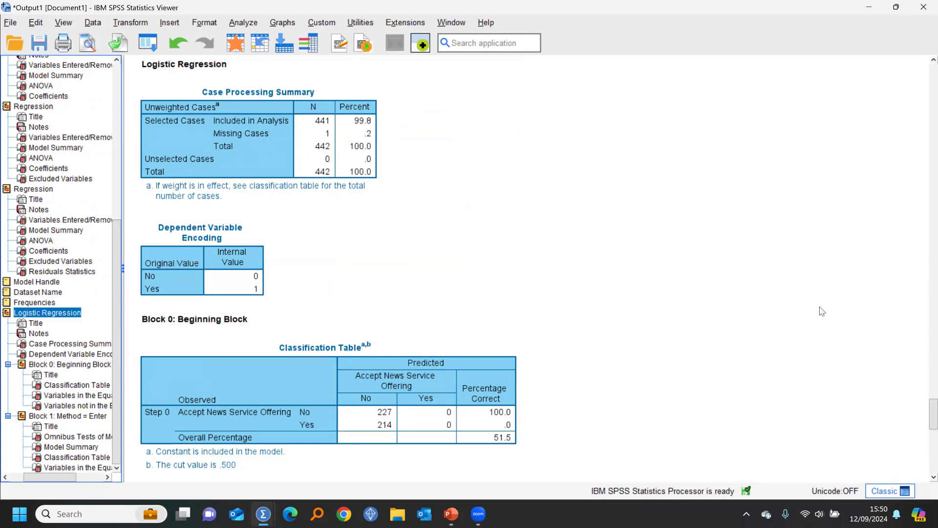
drag(923, 424, 923, 436)
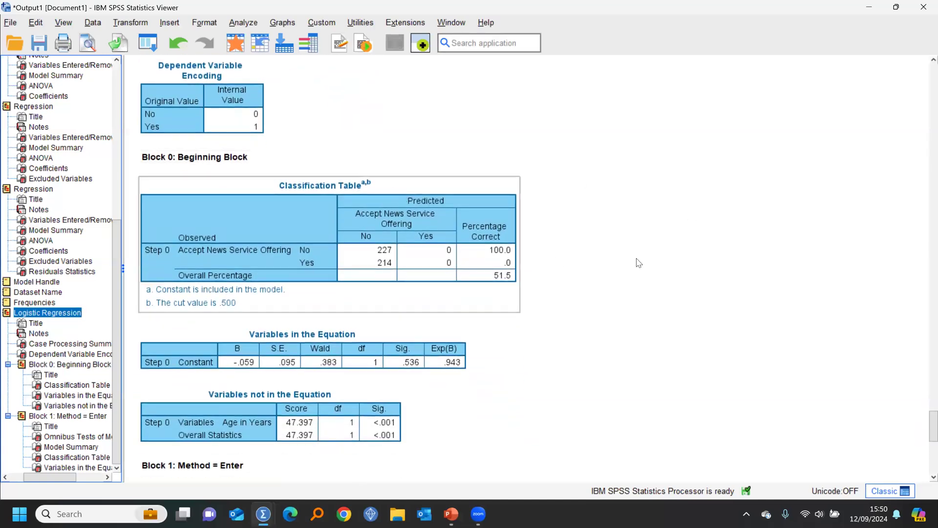
click(592, 265)
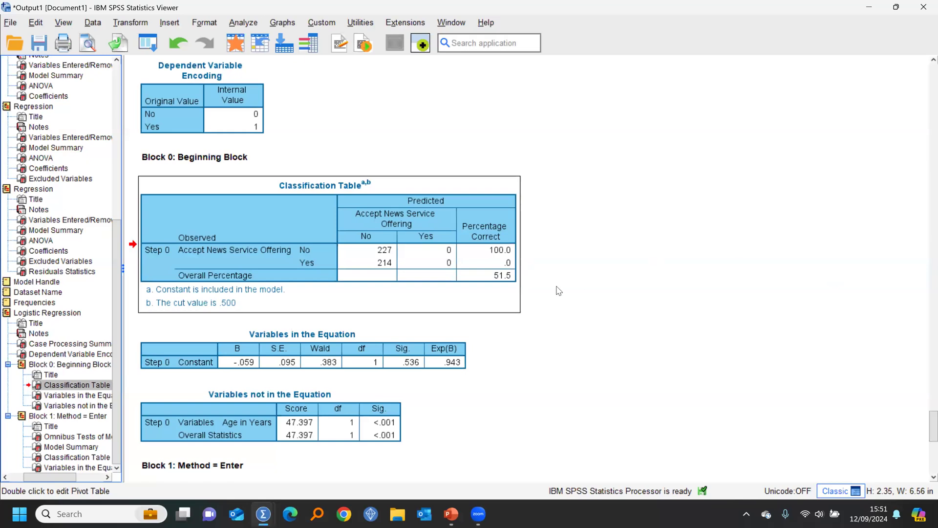
click(380, 333)
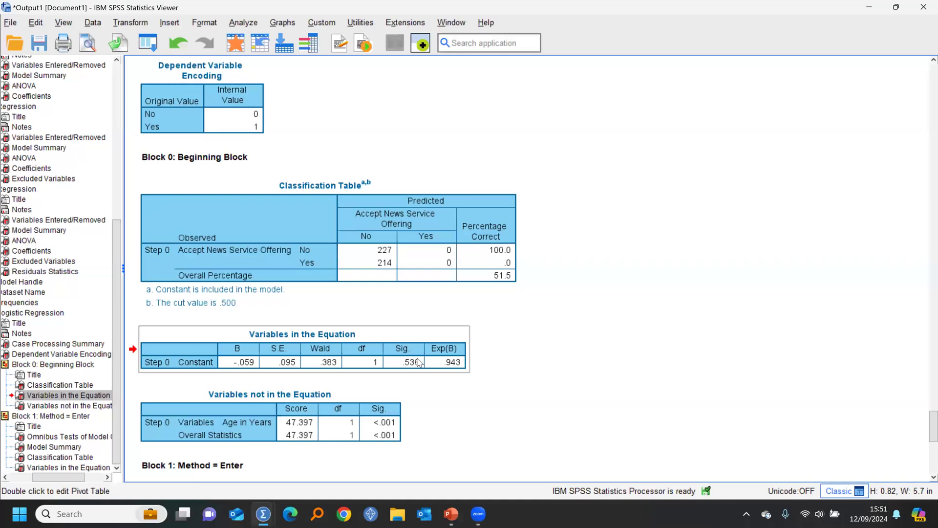
click(287, 412)
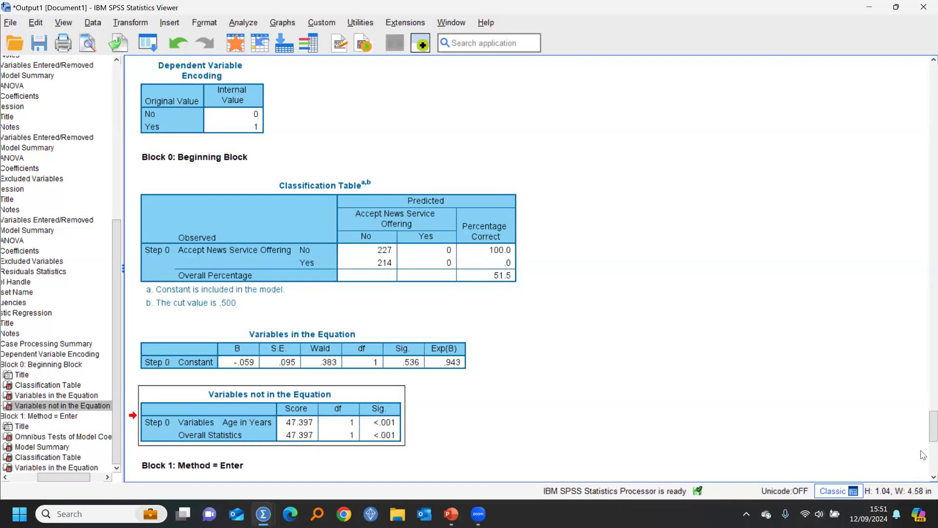
Step: Examine the Block 1 omnibus tests of model coefficients and the Model Summary R Square statistics
scroll(922, 451, down, 5)
scroll(923, 451, down, 4)
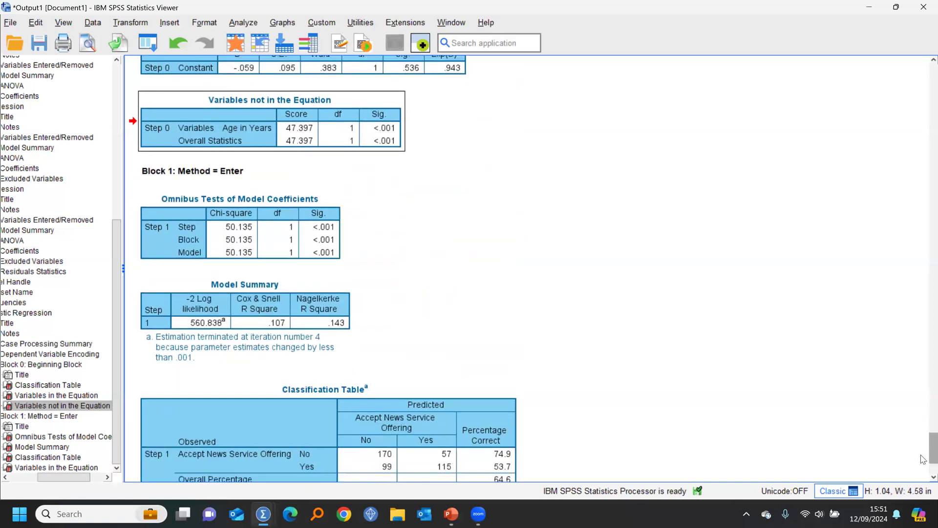
click(183, 239)
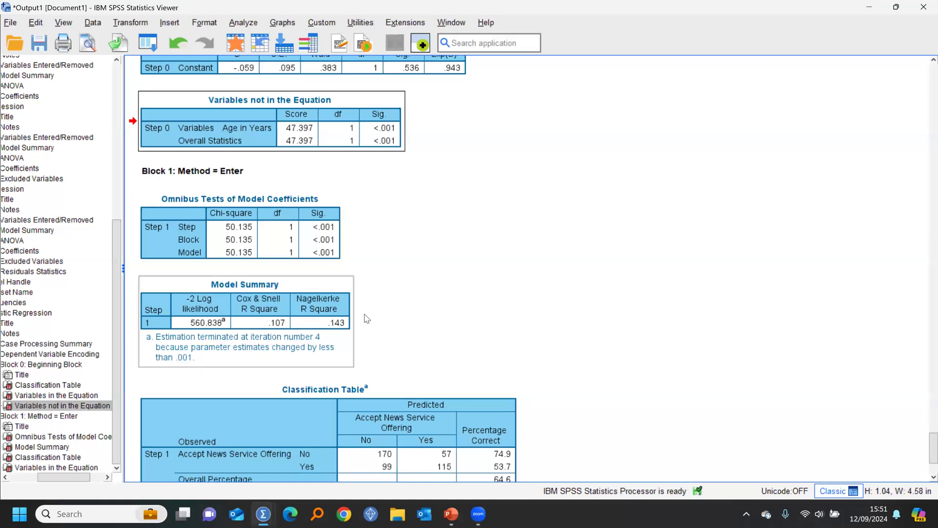
click(295, 320)
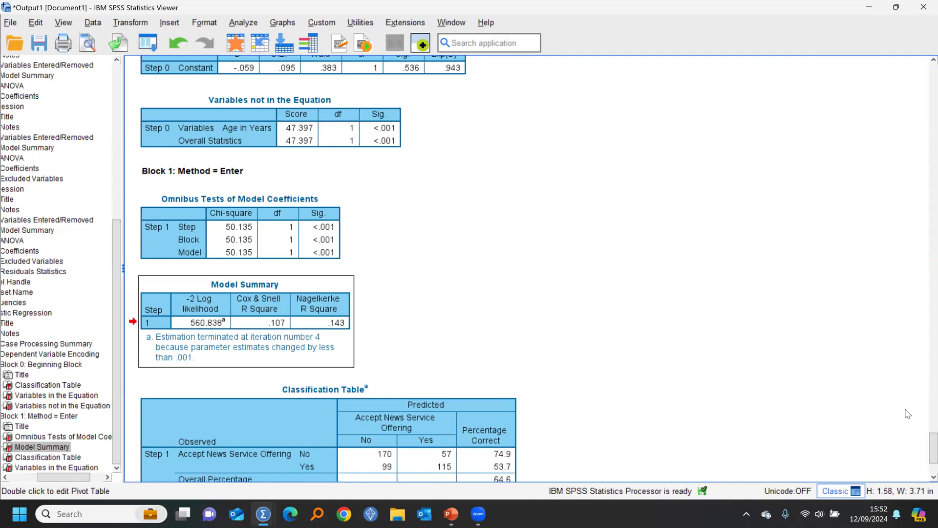
Step: Examine the Block 1 Classification Table and the age coefficient and Exp(B) in Variables in the Equation
scroll(922, 452, down, 5)
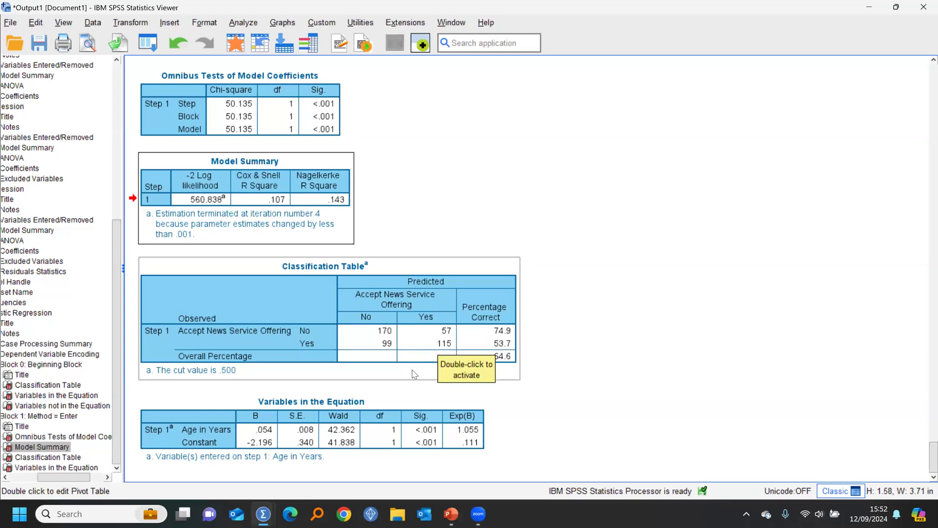
click(425, 424)
scroll(923, 457, down, 1)
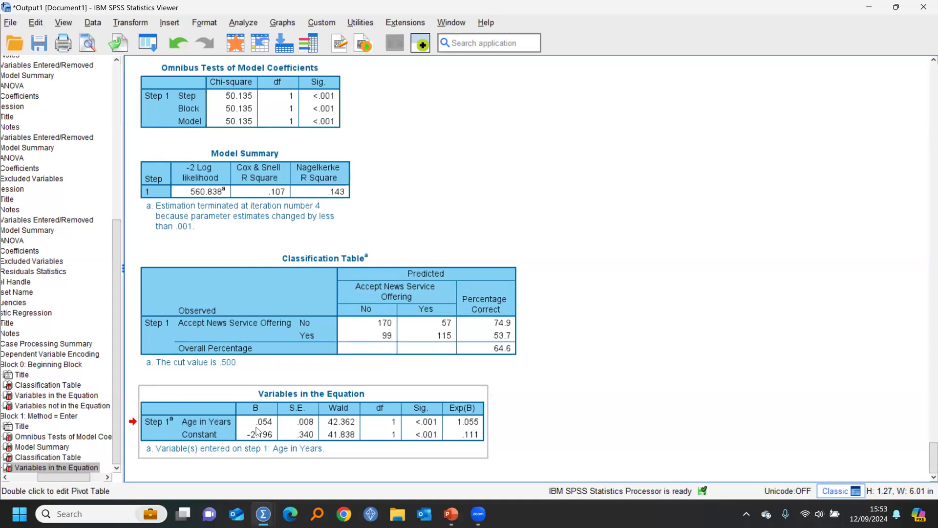
click(707, 436)
click(591, 432)
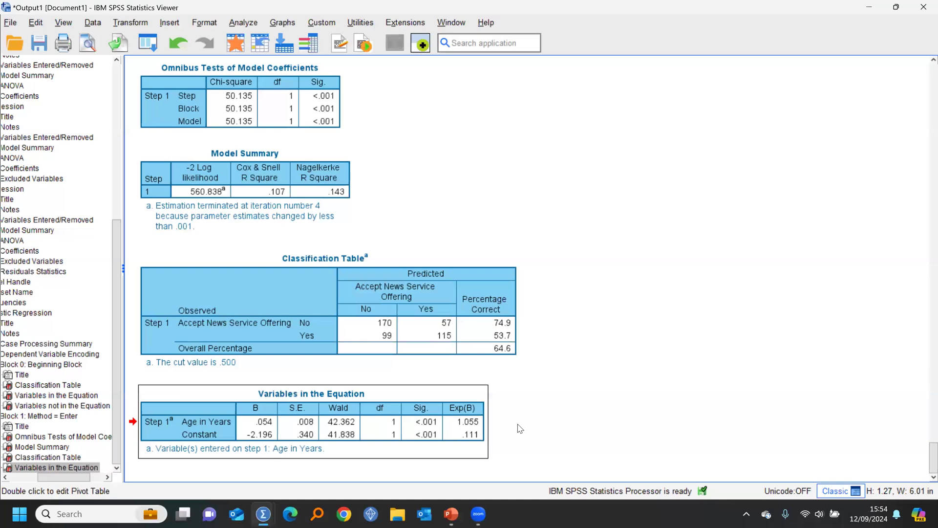
Step: Reopen the Logistic Regression setup and add Gender as a covariate alongside age
click(148, 43)
click(154, 73)
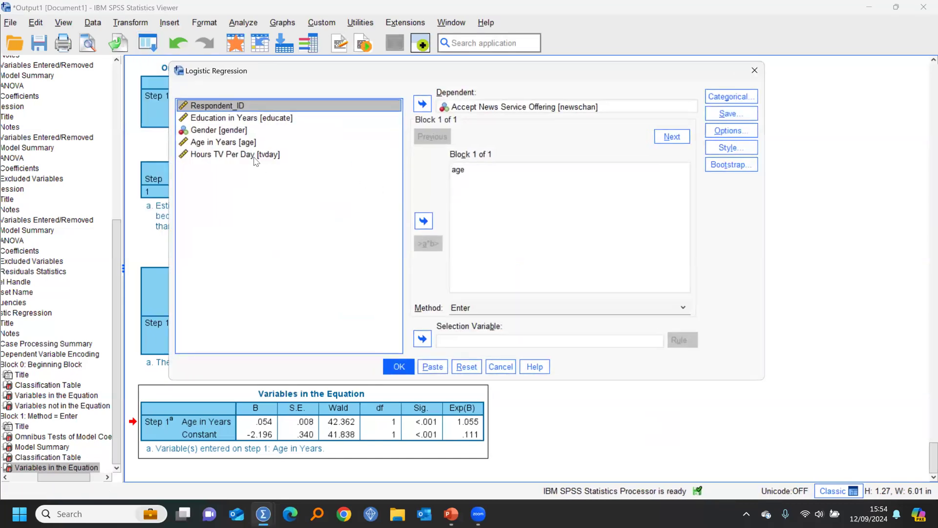
click(209, 133)
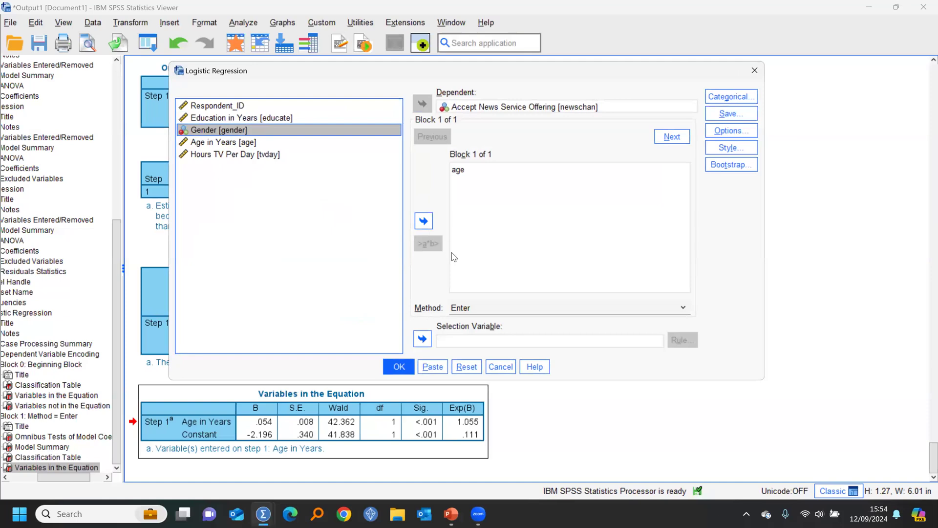
click(423, 221)
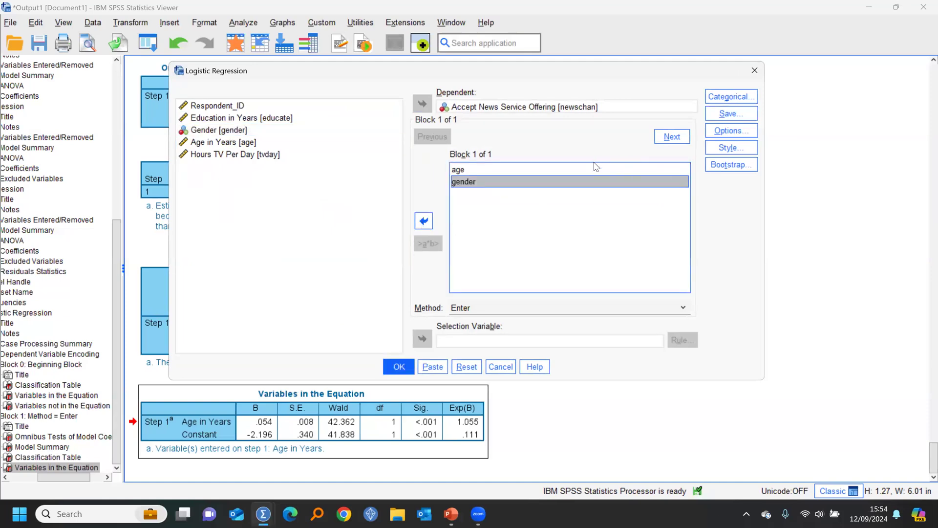
click(508, 187)
Step: Define Gender as a categorical covariate with the Indicator contrast and the first category as reference
click(731, 97)
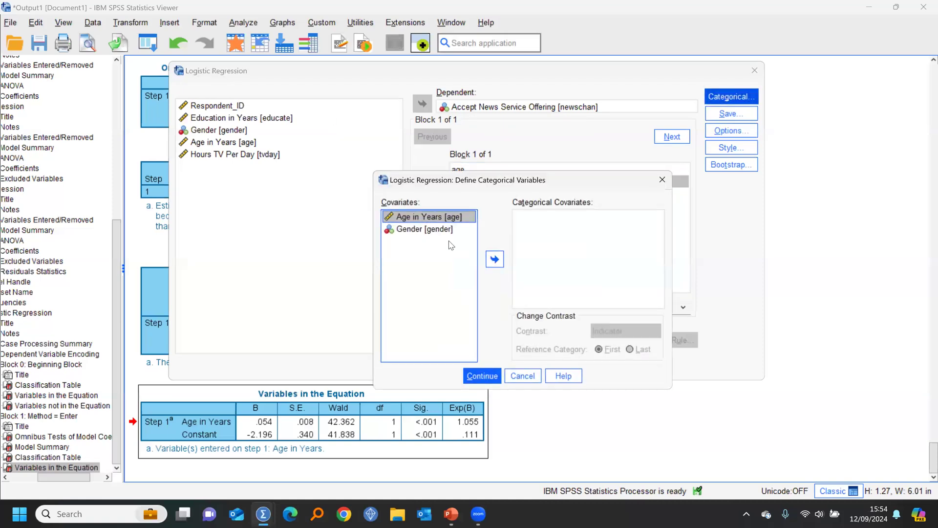
click(425, 229)
click(495, 259)
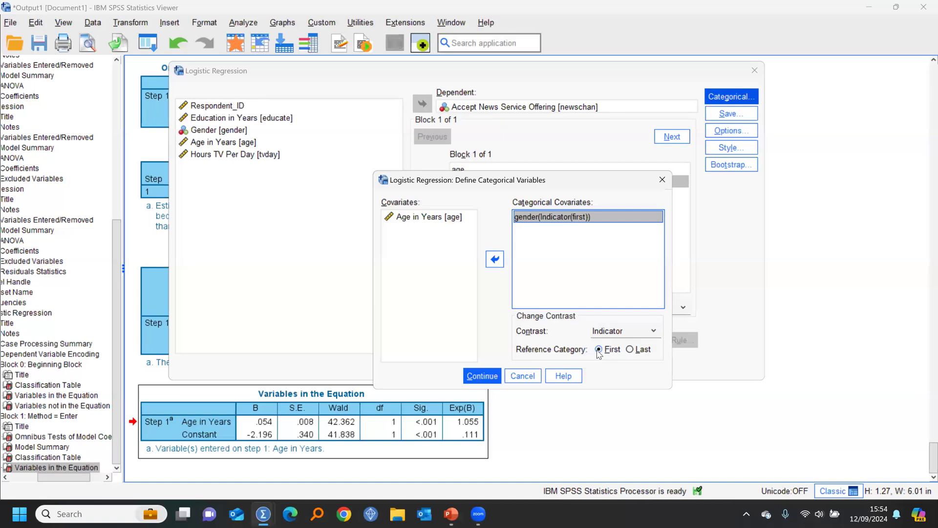
Step: Check the value labels in the variable information for the categorical covariate gender
right_click(547, 220)
click(566, 230)
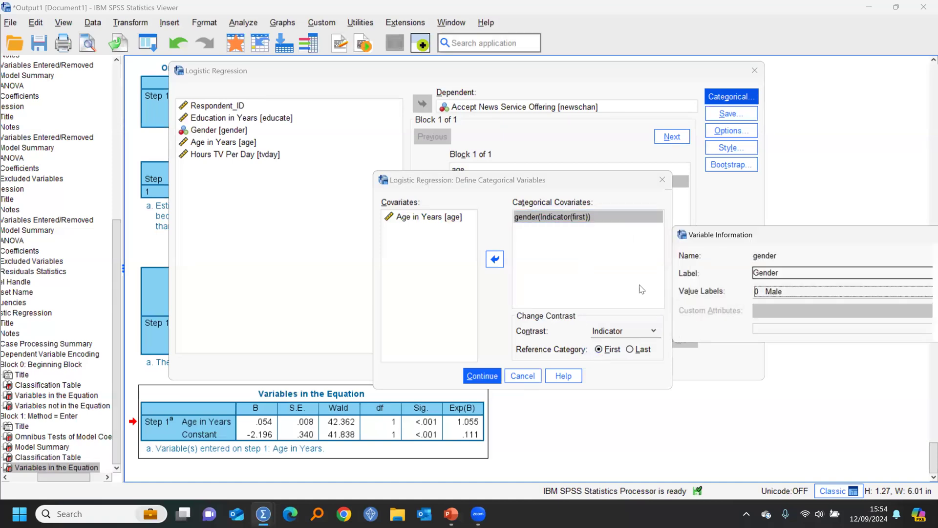
drag(774, 234, 642, 197)
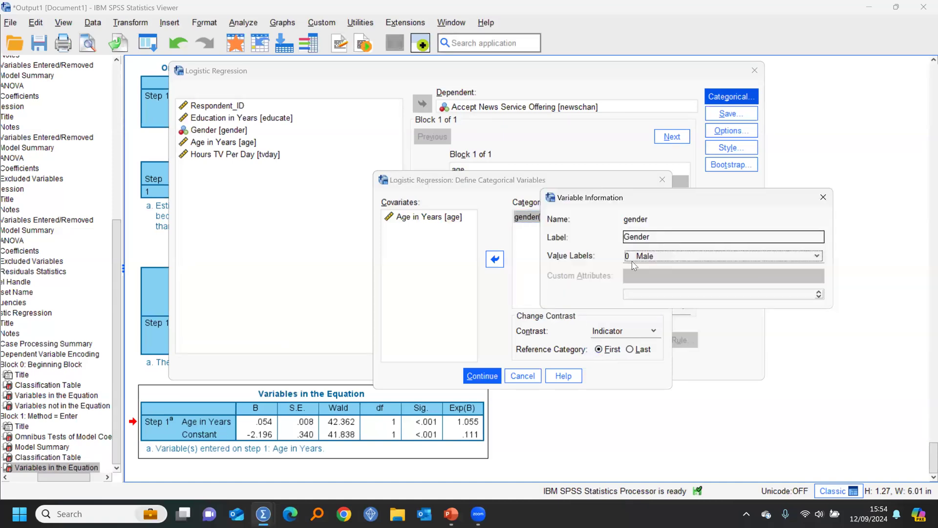
click(823, 197)
Step: Run the logistic regression with age and categorical gender, and examine the Block 1 Classification Table and the Gender(1) coefficient
click(482, 376)
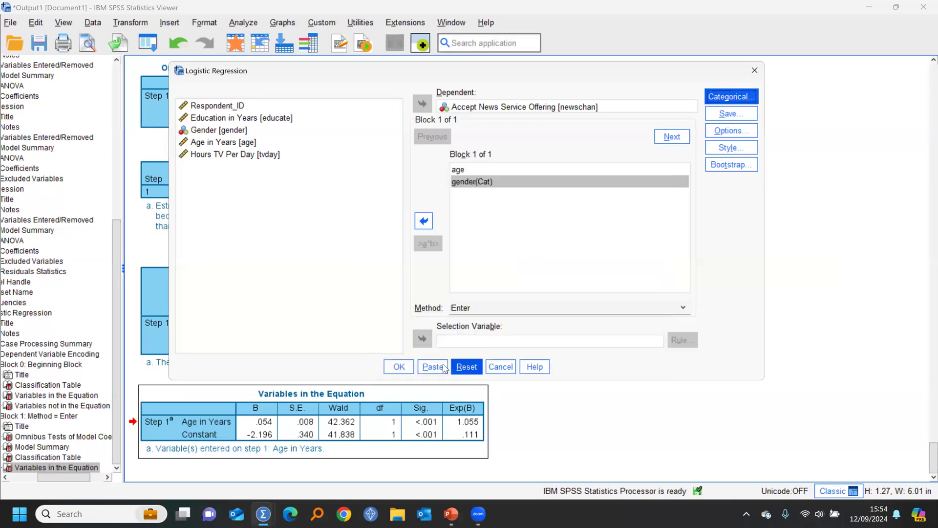
click(401, 367)
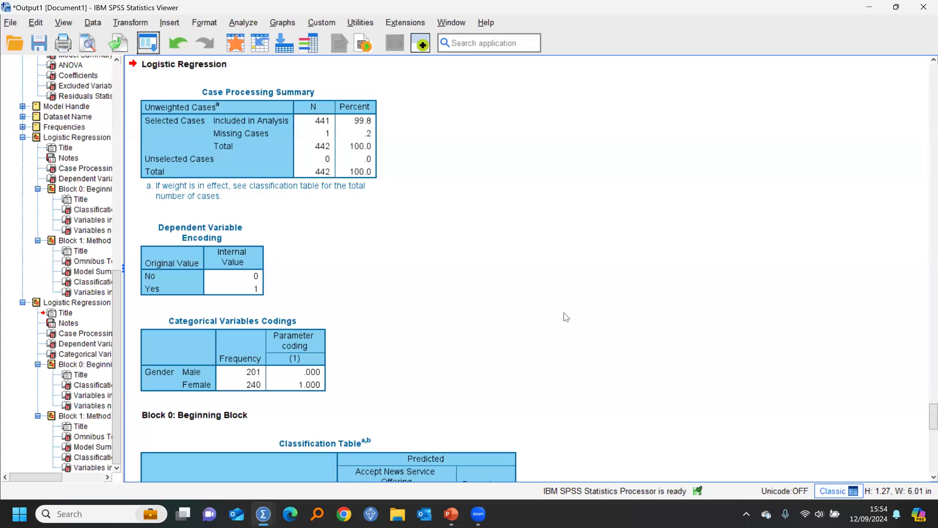
click(510, 343)
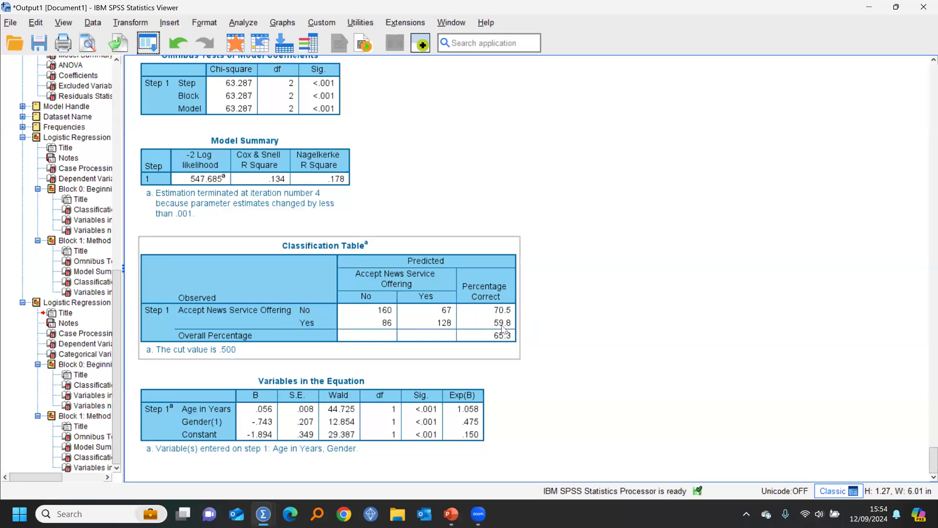
click(221, 420)
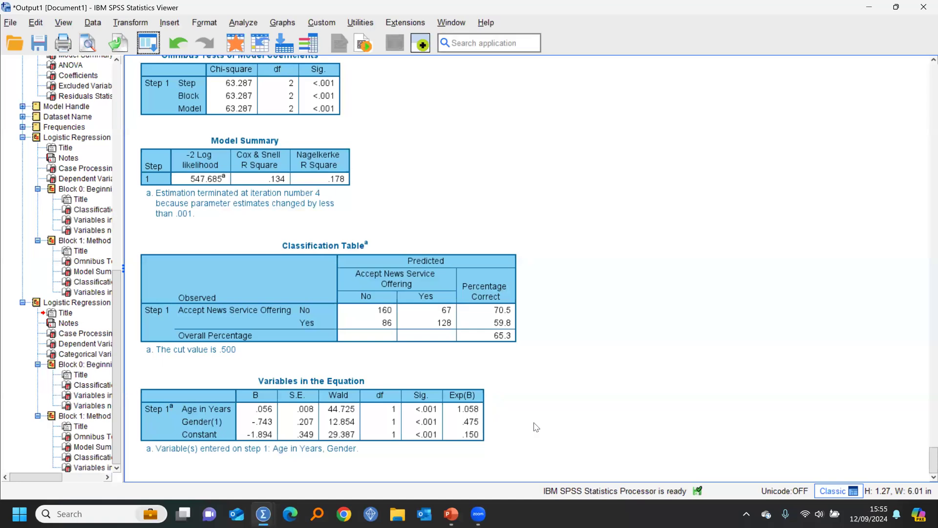
Step: Add Hours TV Per Day and Education in Years as covariates, rerun the logistic regression and examine Variables in the Equation
click(157, 42)
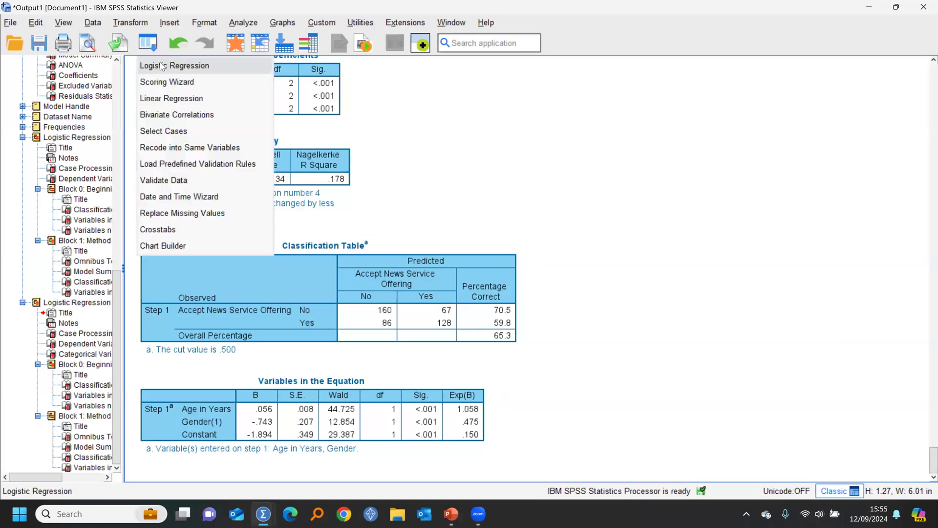
click(188, 65)
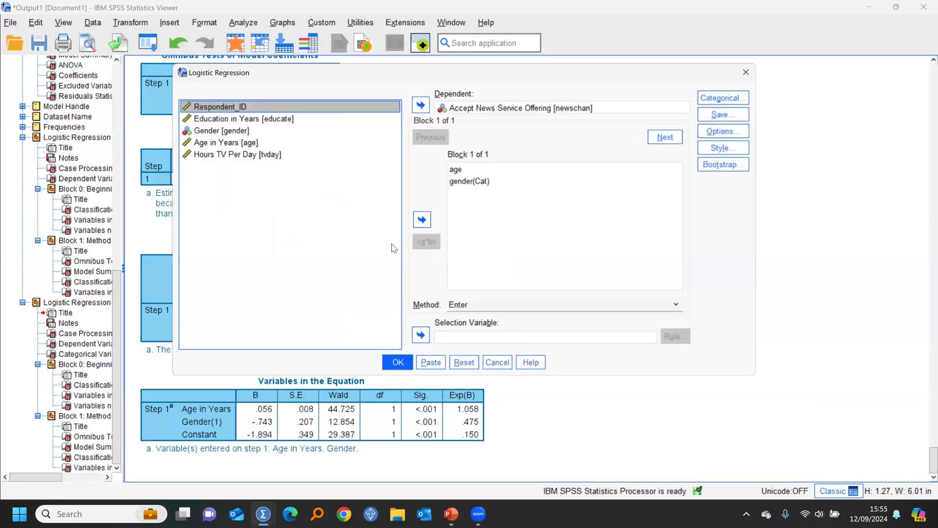
click(206, 154)
click(424, 220)
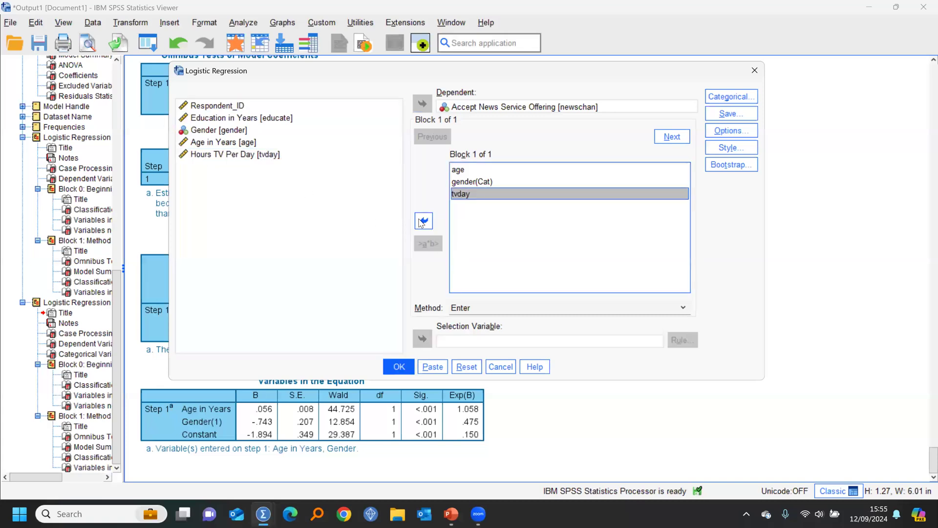
click(255, 118)
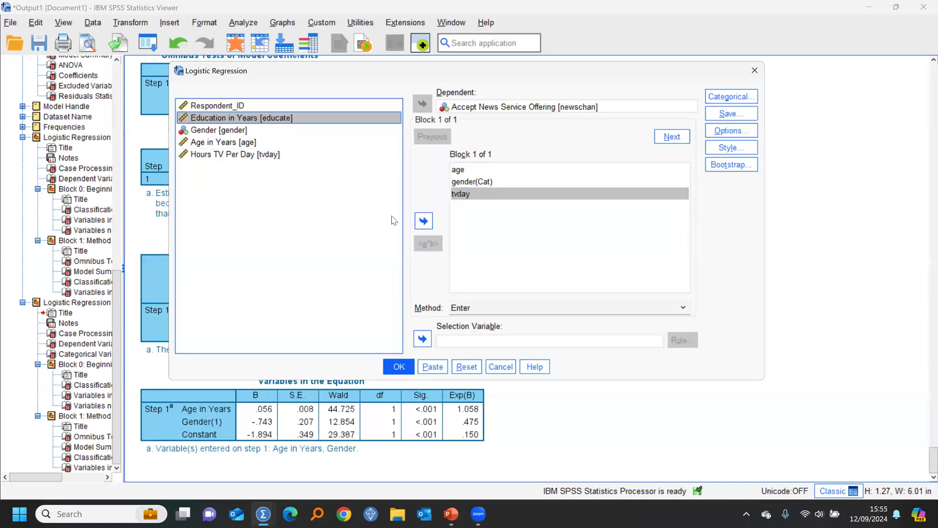
click(424, 223)
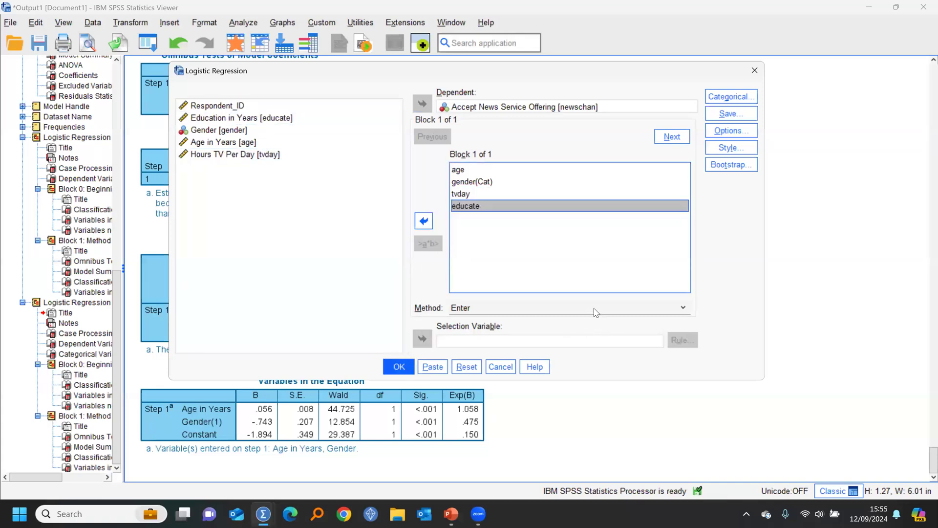
click(399, 367)
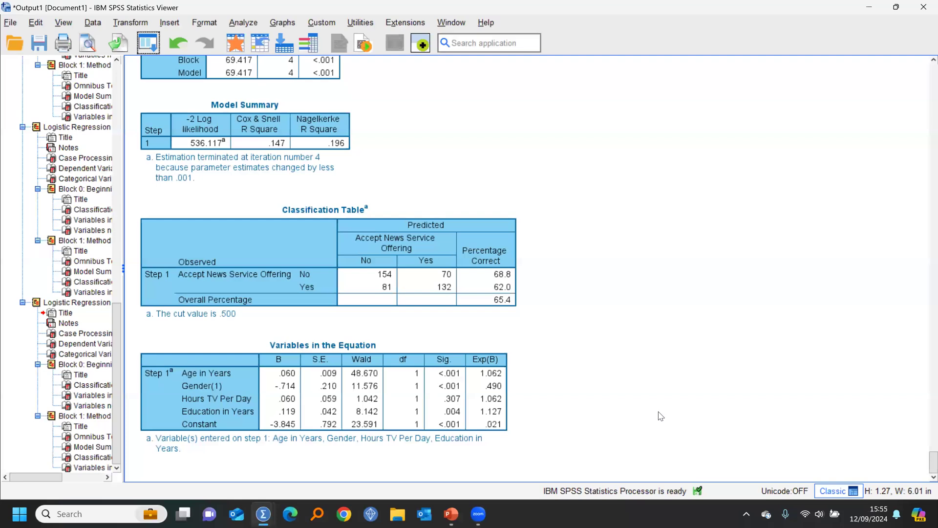
click(490, 423)
Step: Rerun the four-predictor logistic regression, saving predicted probabilities and predicted group membership as new variables
click(149, 45)
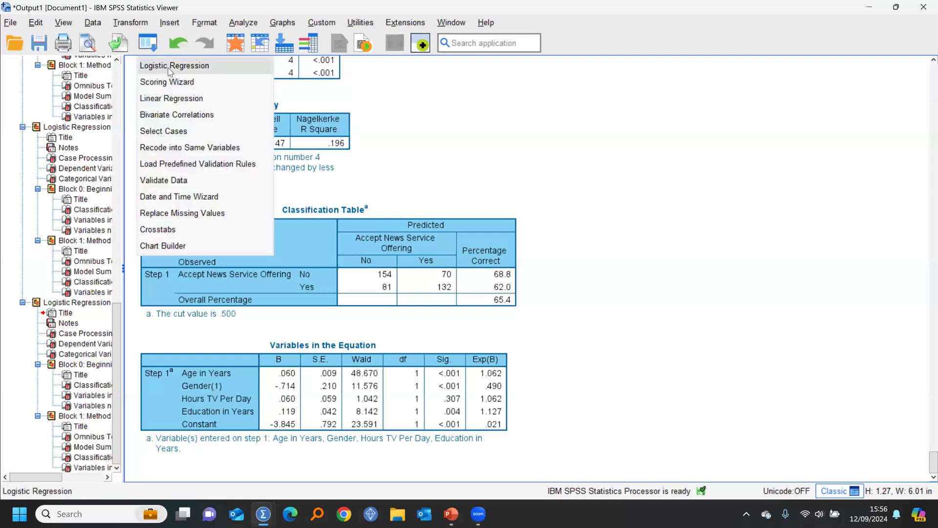
click(164, 65)
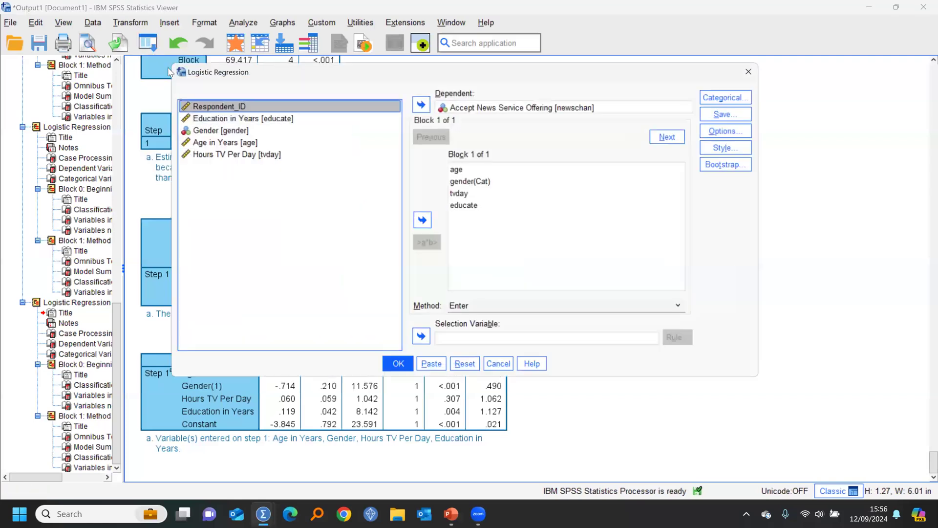
click(733, 121)
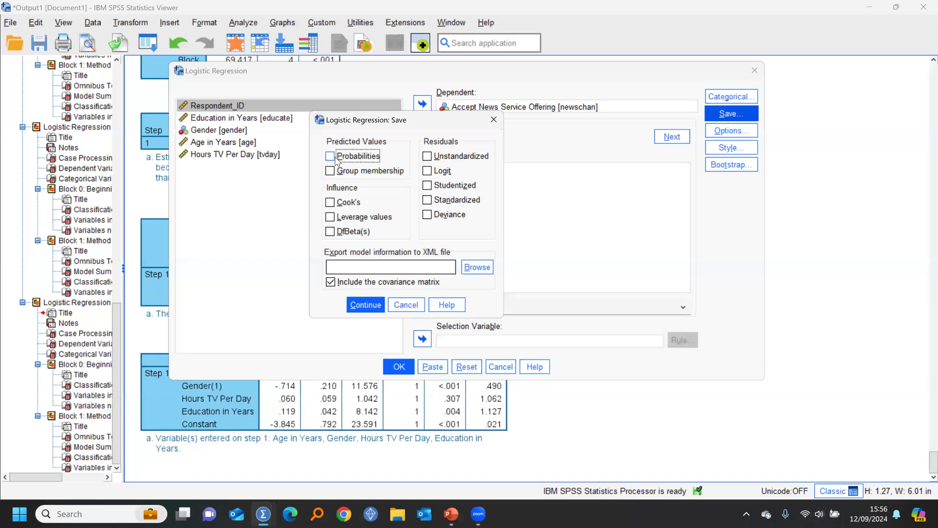
click(359, 160)
click(355, 171)
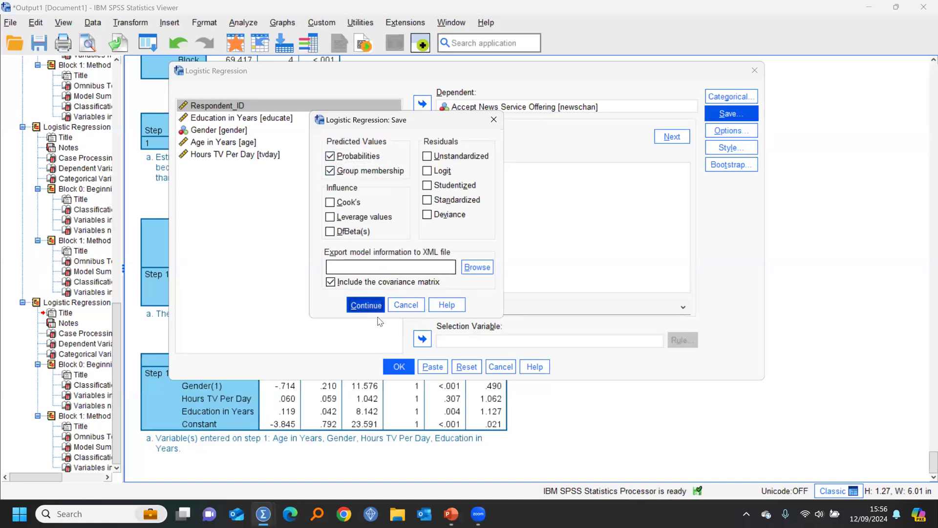
click(369, 304)
click(399, 367)
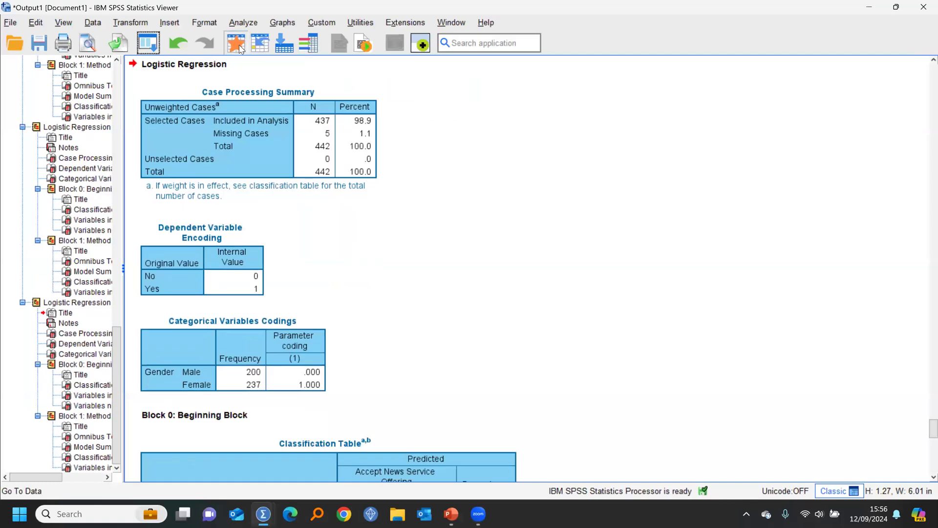
Step: Inspect the saved PRE_1 probabilities and PGR_1 predicted groups for individual respondents in the dataset
click(236, 44)
click(498, 100)
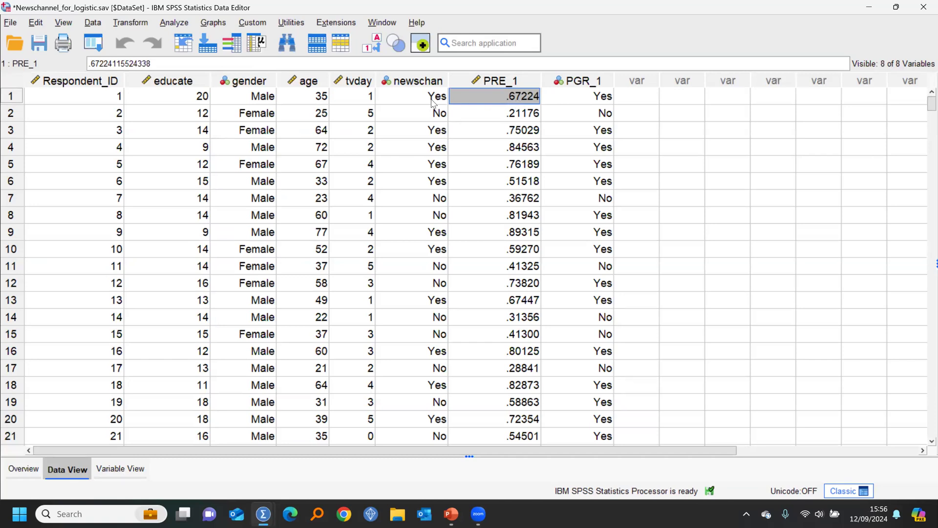
click(589, 102)
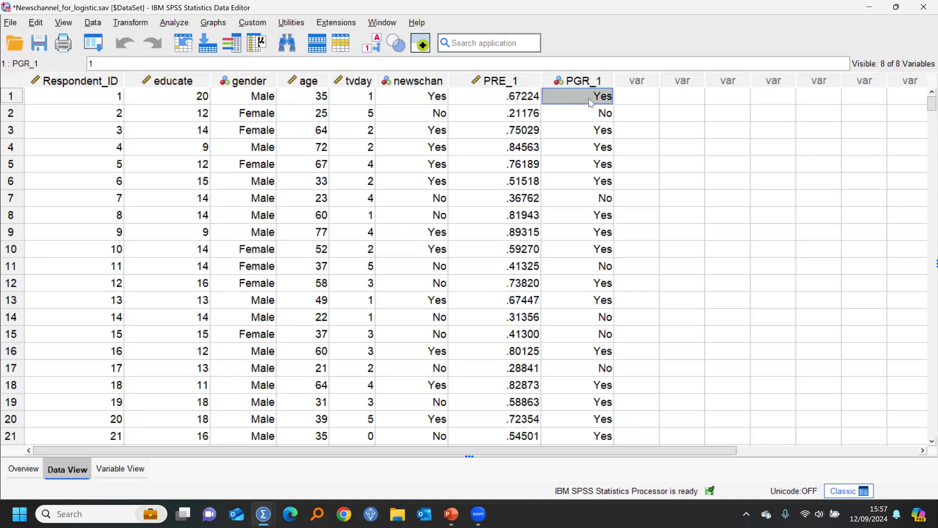
click(519, 118)
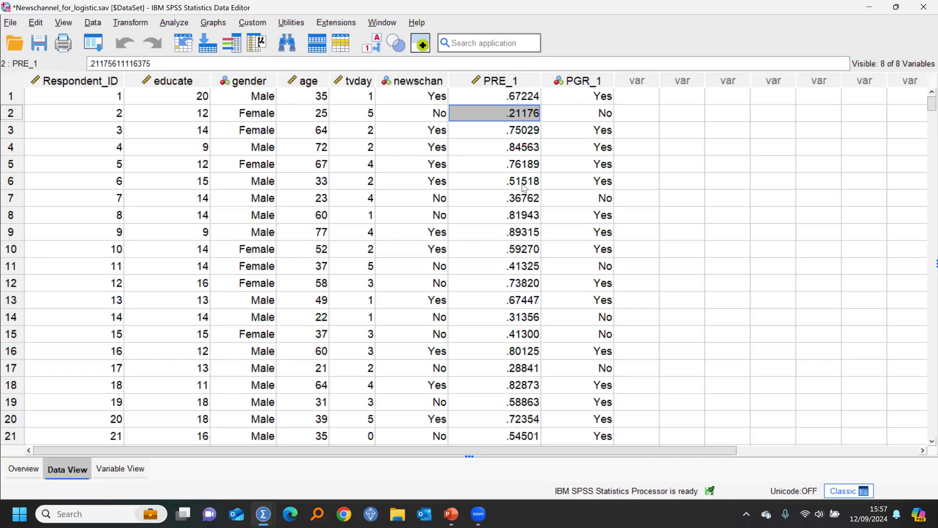
click(522, 218)
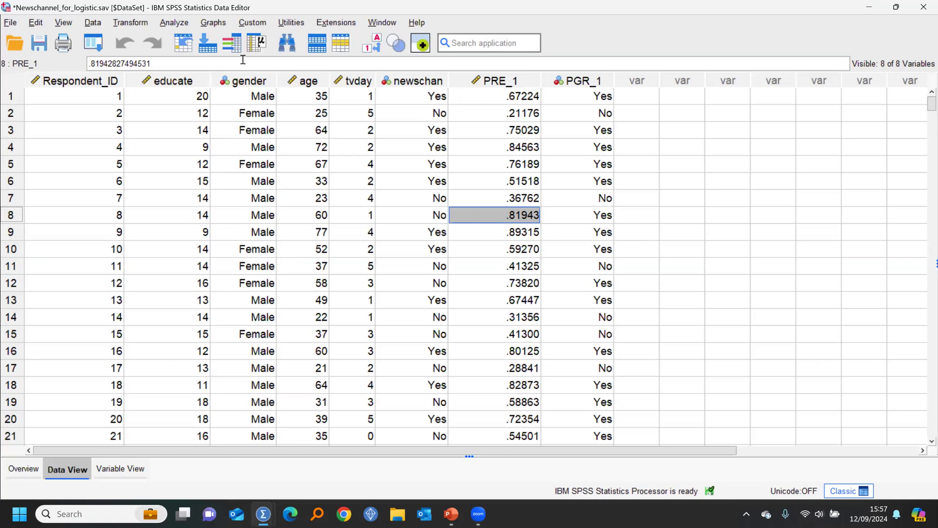
Step: Set up a crosstab with Gender in the rows and Predicted group [PGR_1] in the columns
click(172, 23)
mouse_move(201, 73)
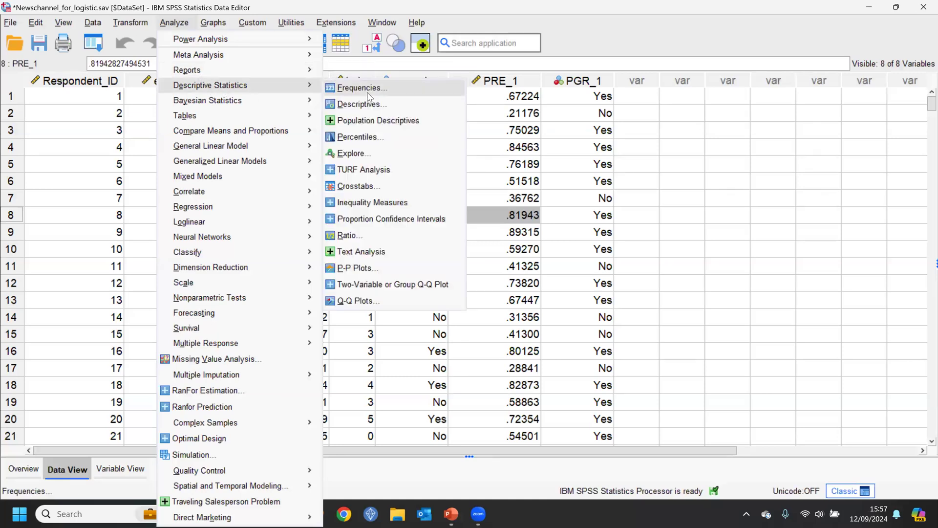
click(361, 187)
click(185, 185)
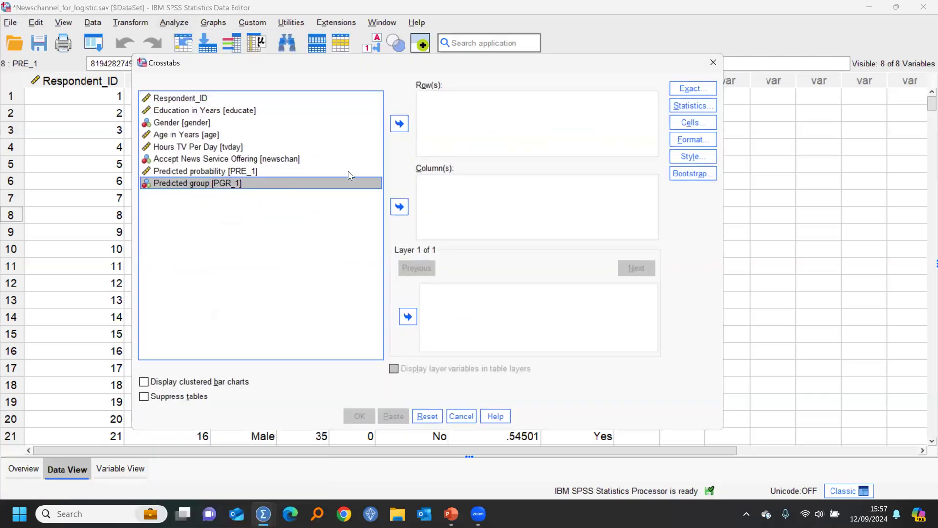
click(406, 207)
click(178, 125)
click(399, 125)
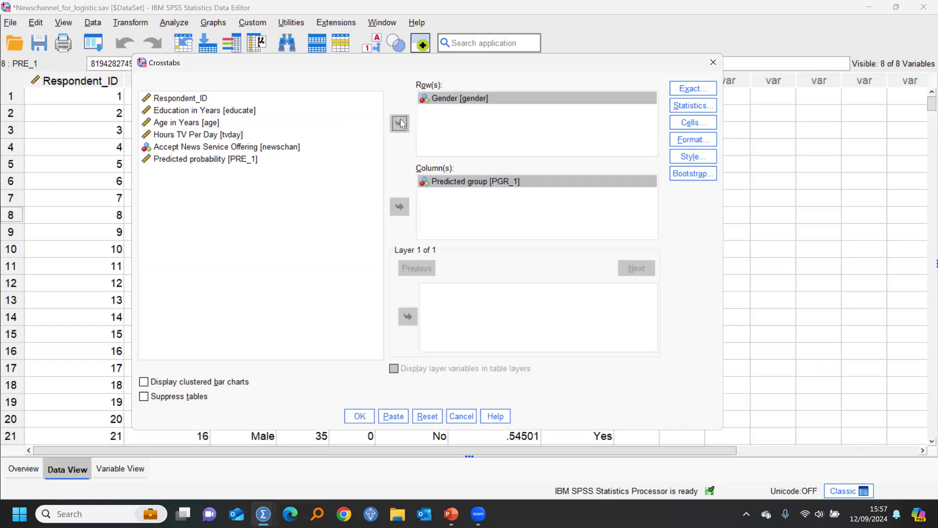
Step: Include row percentages in the crosstab cells and run the Gender by Predicted group table
click(693, 123)
click(446, 169)
click(563, 303)
key(Return)
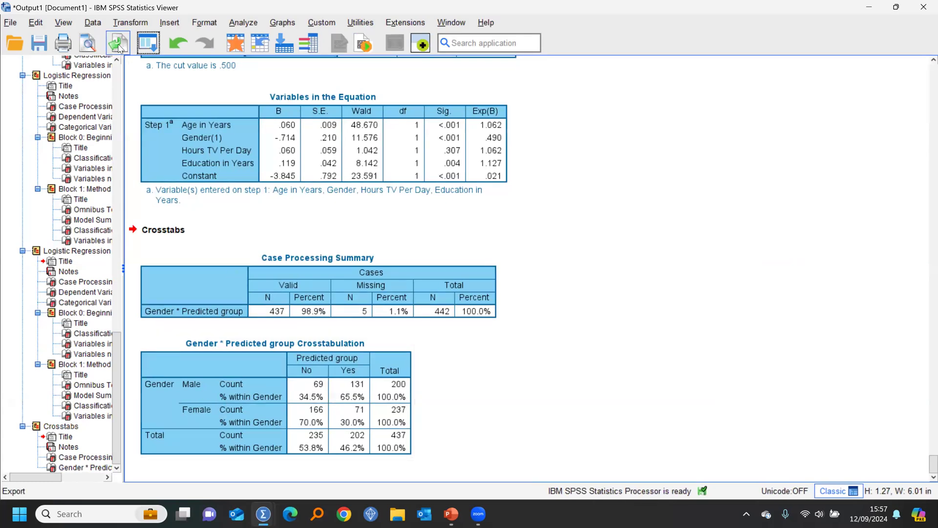
Step: Replace Gender with Accept News Service Offering as the crosstab row variable and run the table against Predicted group
click(160, 55)
click(157, 65)
click(449, 99)
click(403, 125)
click(254, 147)
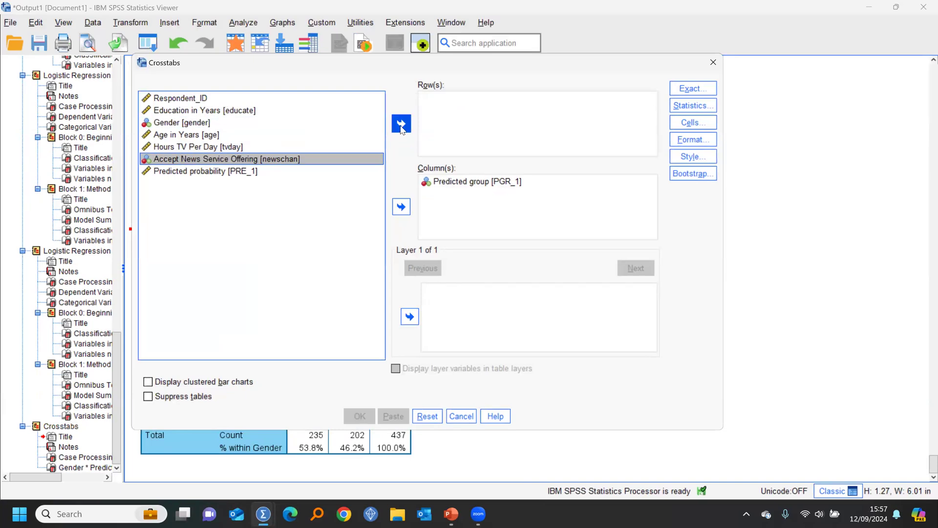
click(401, 125)
click(359, 417)
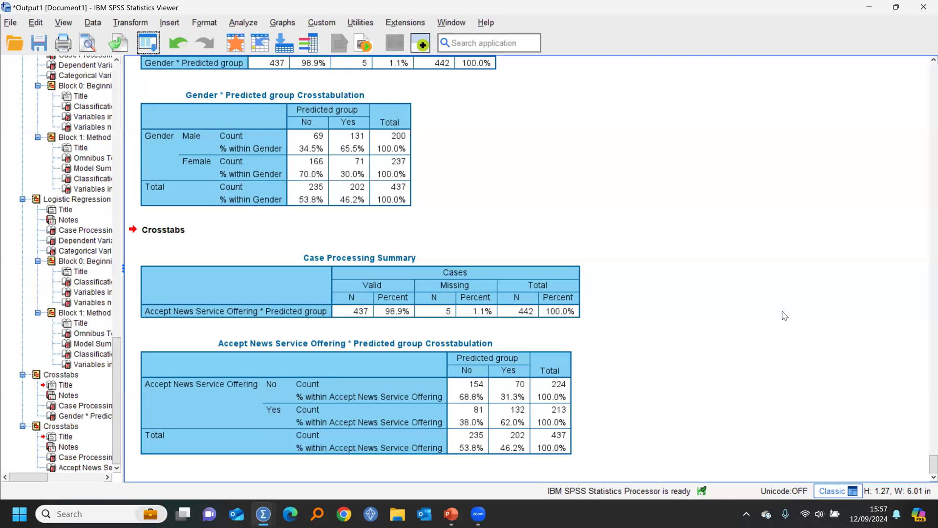
Step: Return to the dataset and switch to the PowerPoint slideshow on logistic regression
click(236, 44)
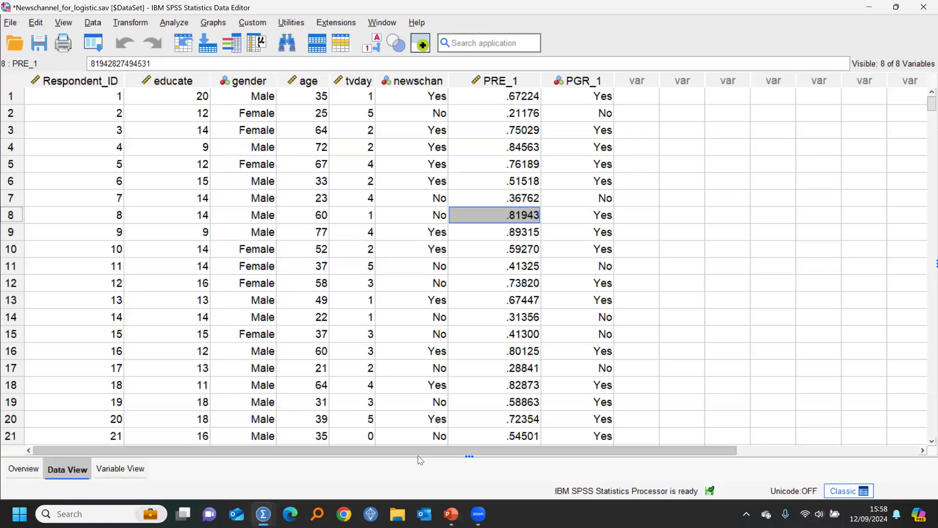
click(450, 513)
click(543, 455)
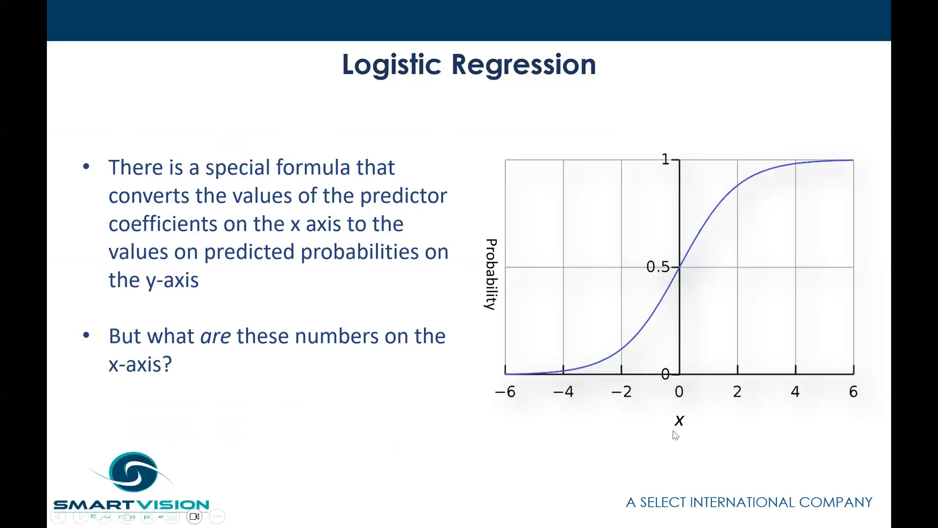